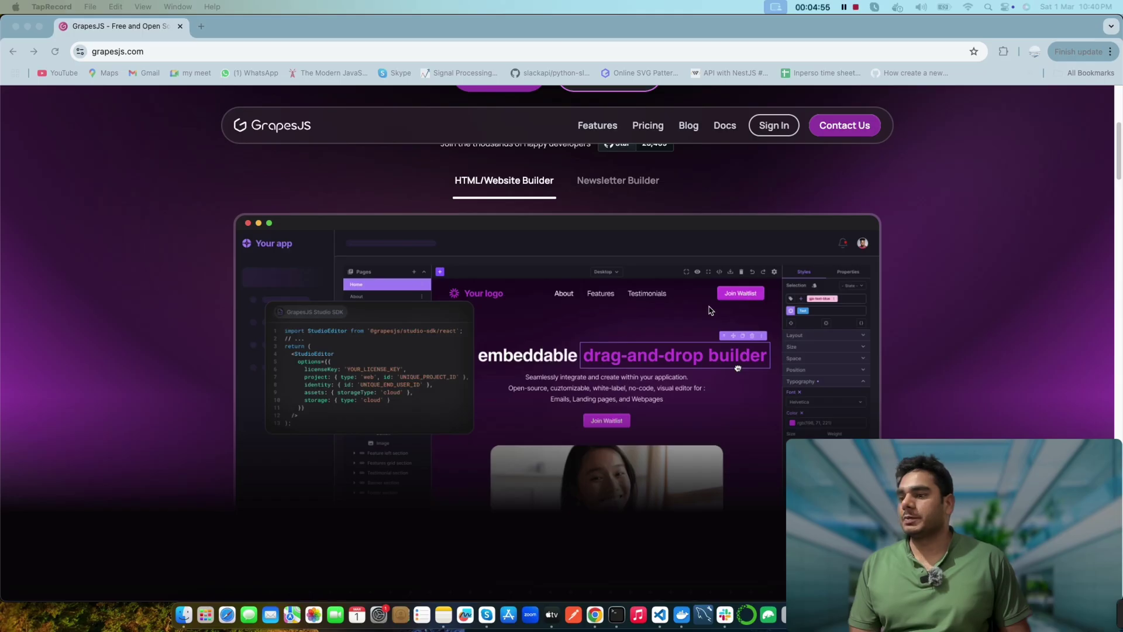
Step: Look over the feature sections of the GrapesJS homepage and try the online editor with its sample landing page
scroll(710, 310, up, 5)
scroll(711, 310, down, 20)
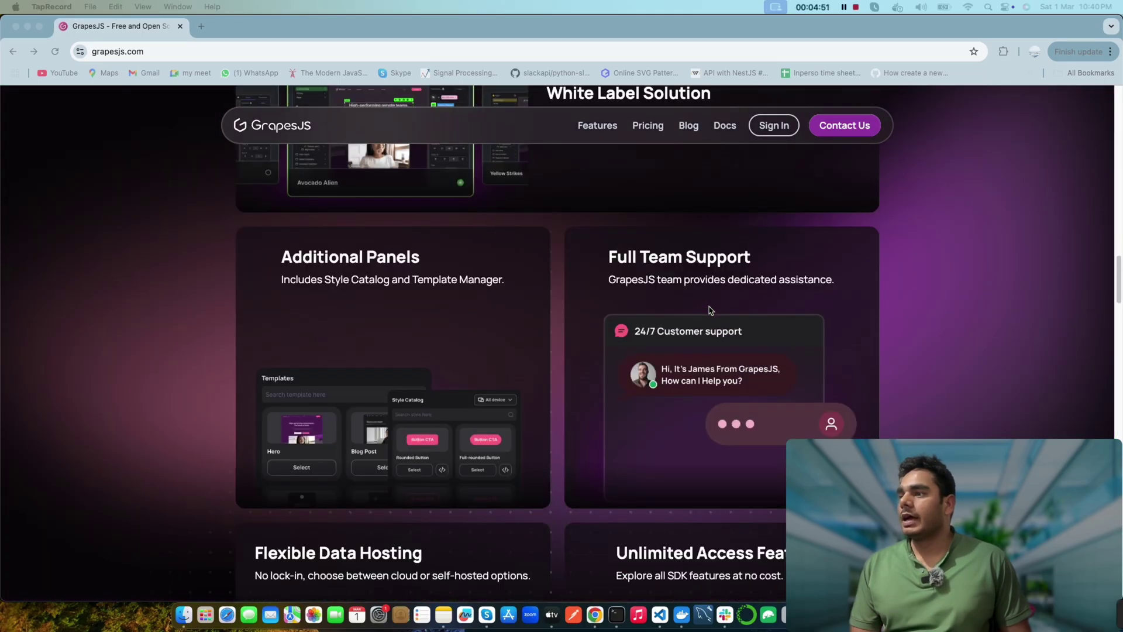
scroll(711, 310, down, 3)
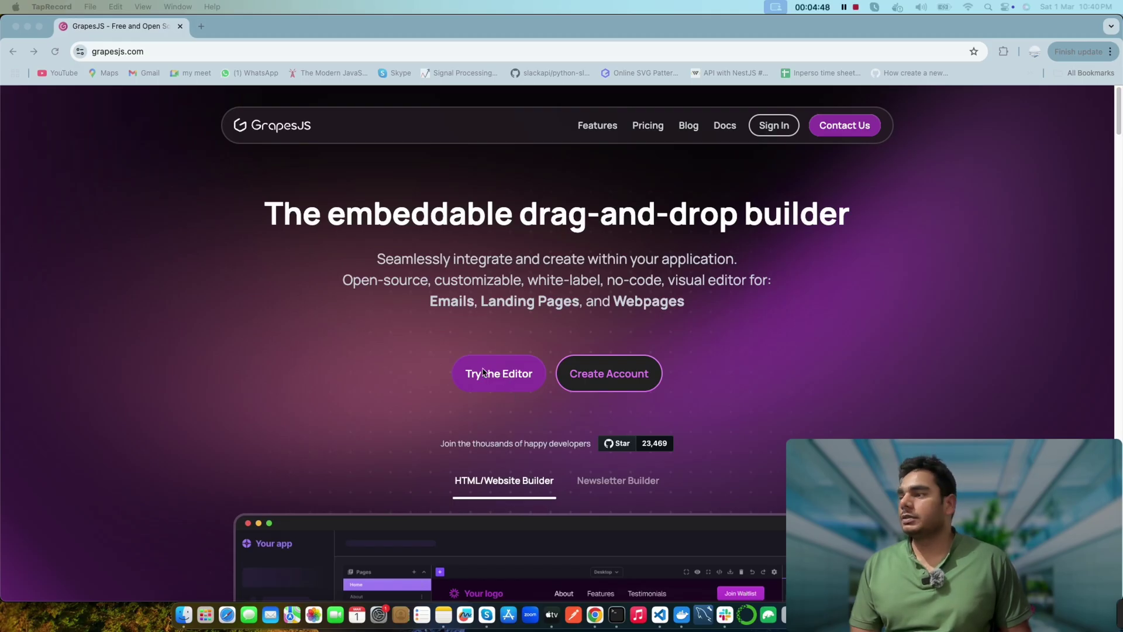
click(483, 372)
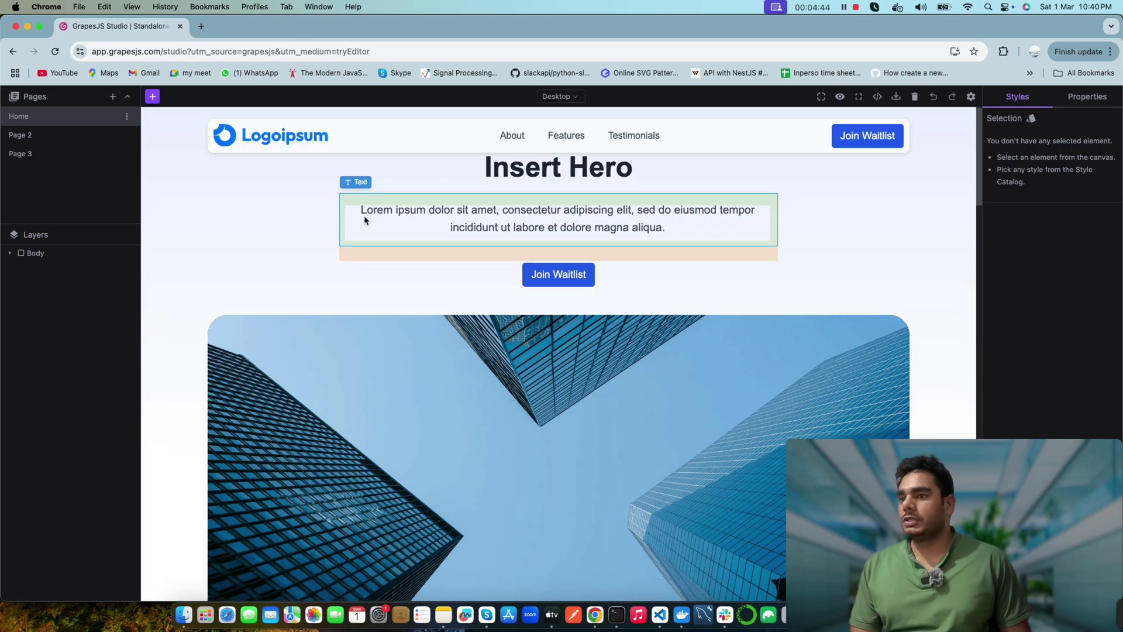
scroll(364, 219, down, 5)
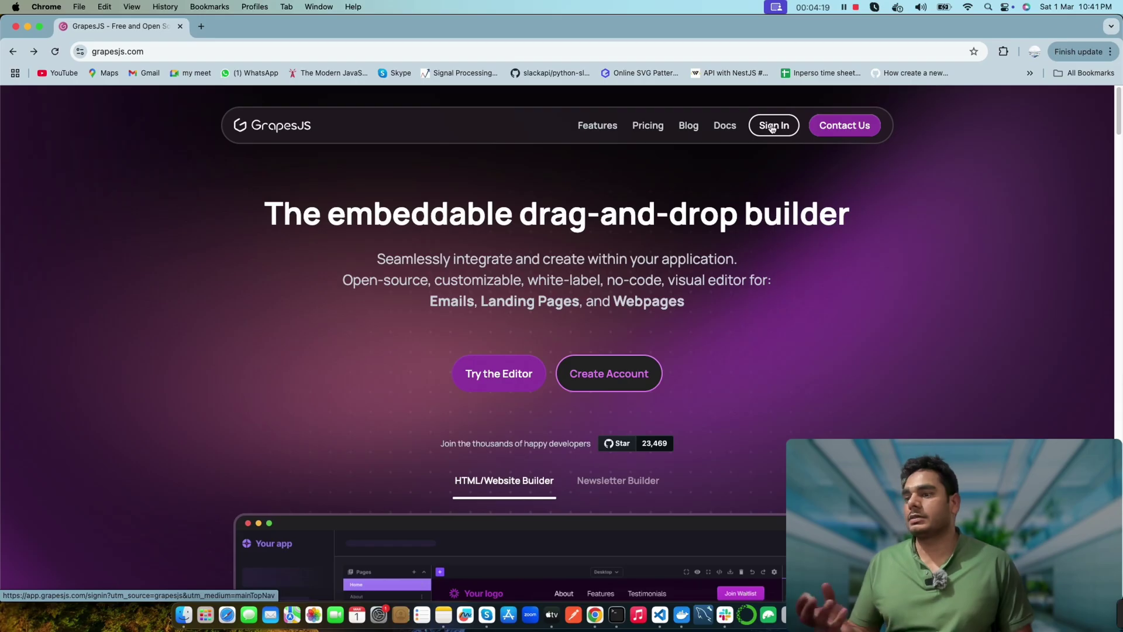
click(726, 126)
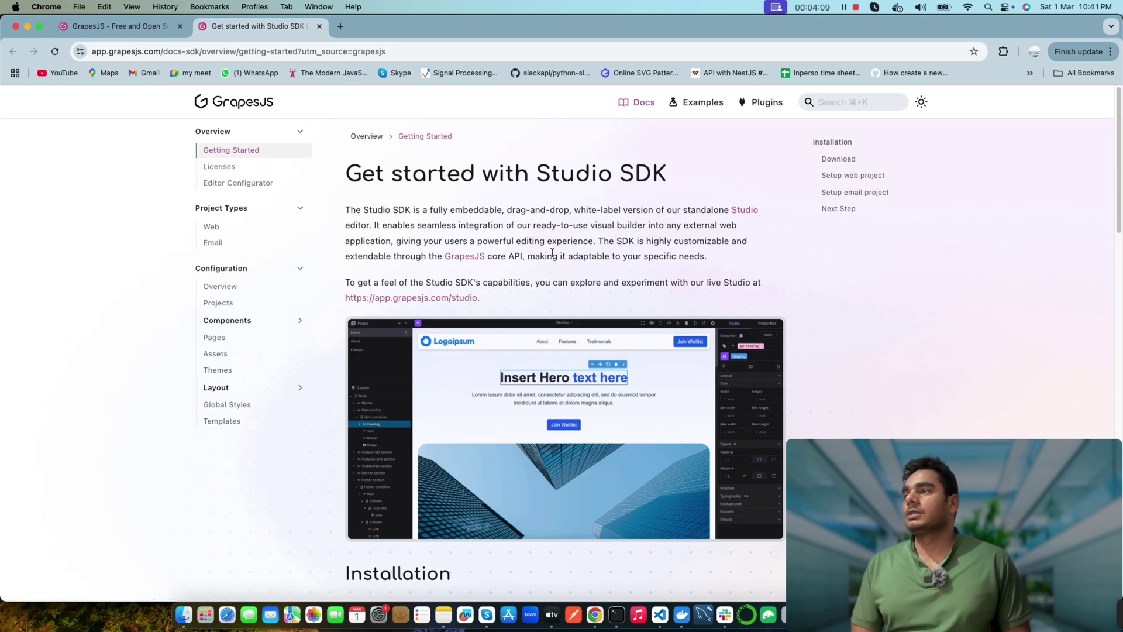
scroll(574, 249, down, 1)
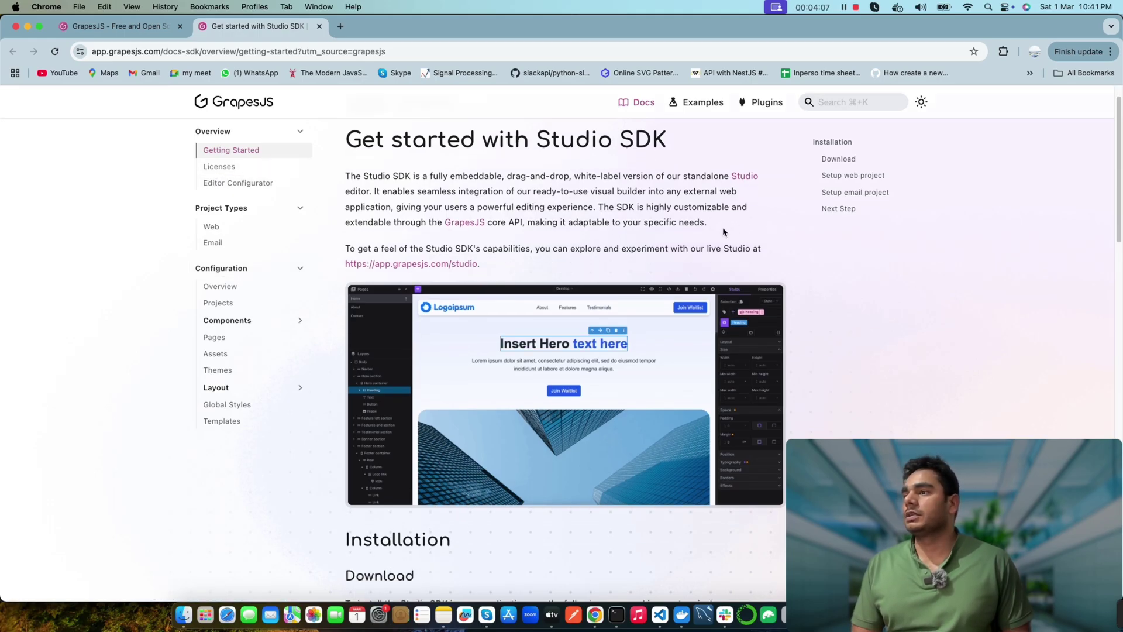
scroll(513, 251, down, 5)
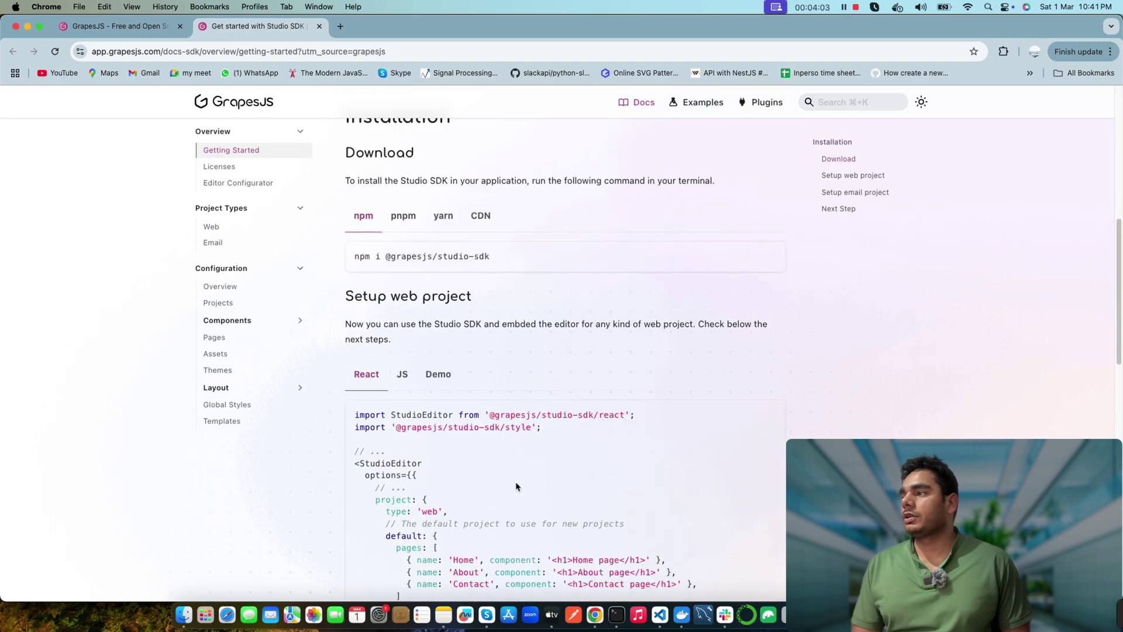
drag(357, 257, 386, 257)
click(503, 264)
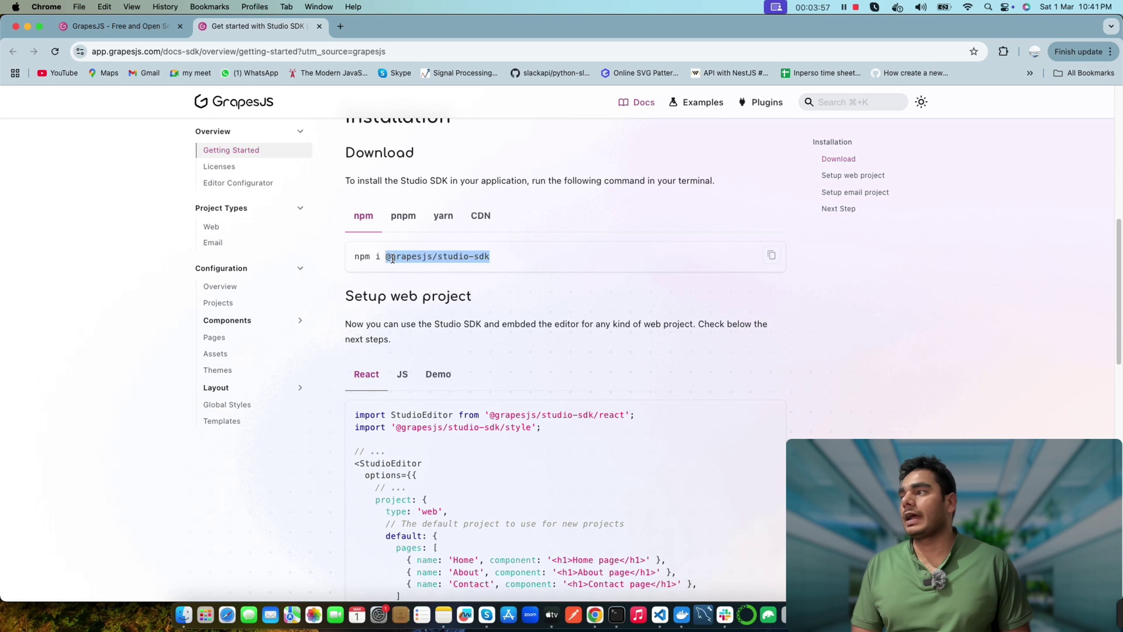
Step: Highlight the StudioEditor component in the React code sample under Setup web project
scroll(614, 268, down, 1)
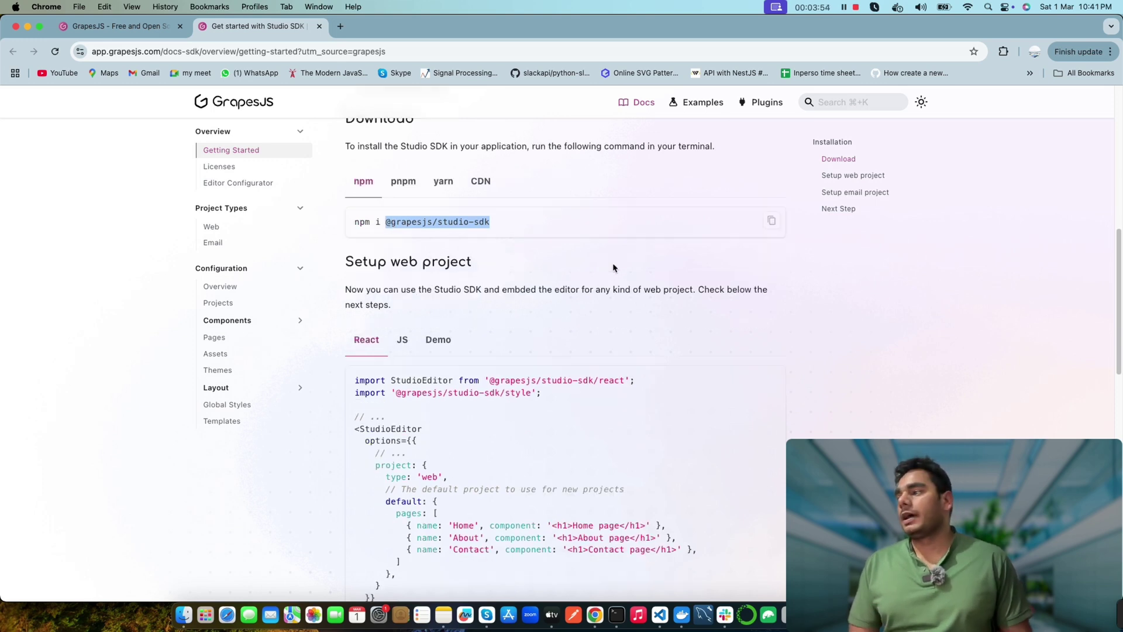
scroll(613, 268, down, 5)
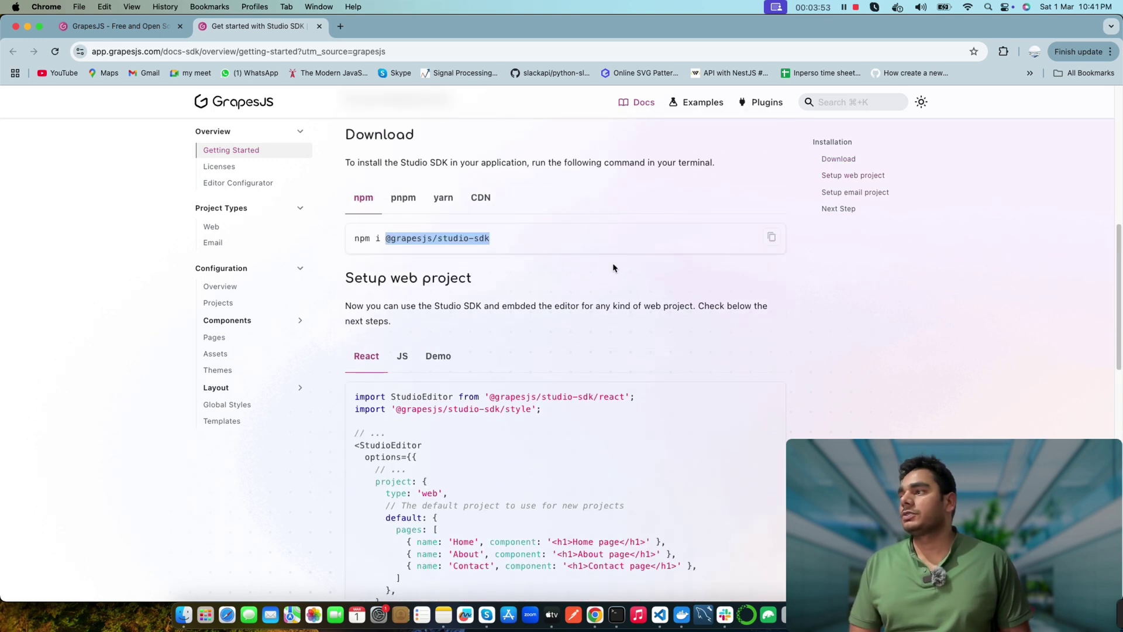
scroll(613, 262, down, 4)
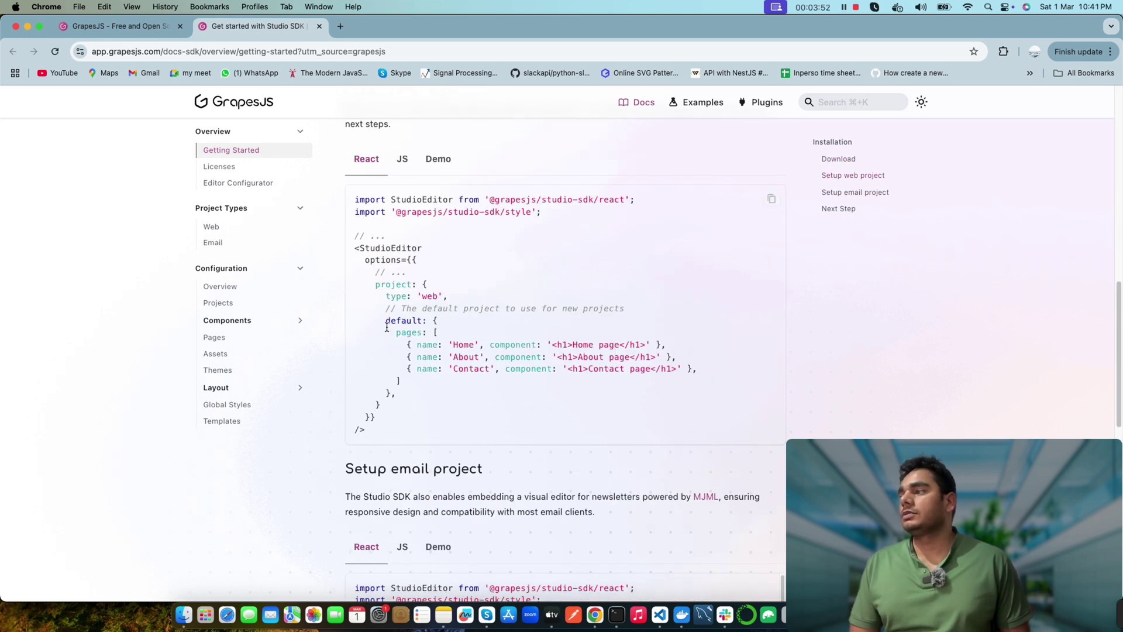
drag(369, 434, 354, 251)
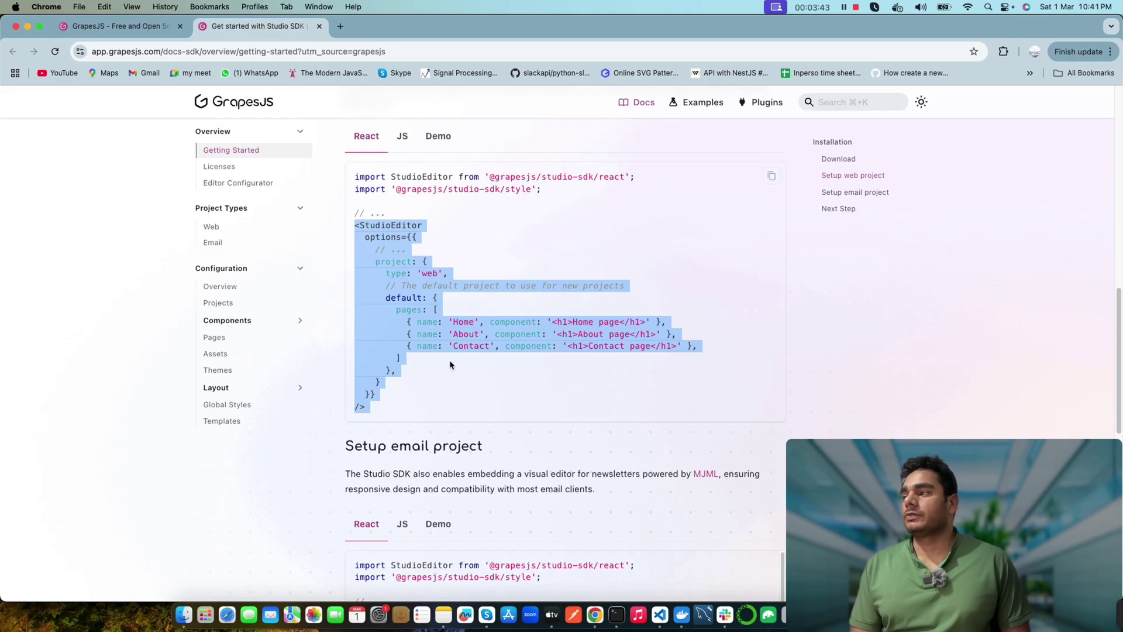
Step: Read the React code sample under Setup email project and the Next Step section of the getting started guide
scroll(450, 365, down, 10)
scroll(450, 365, down, 1)
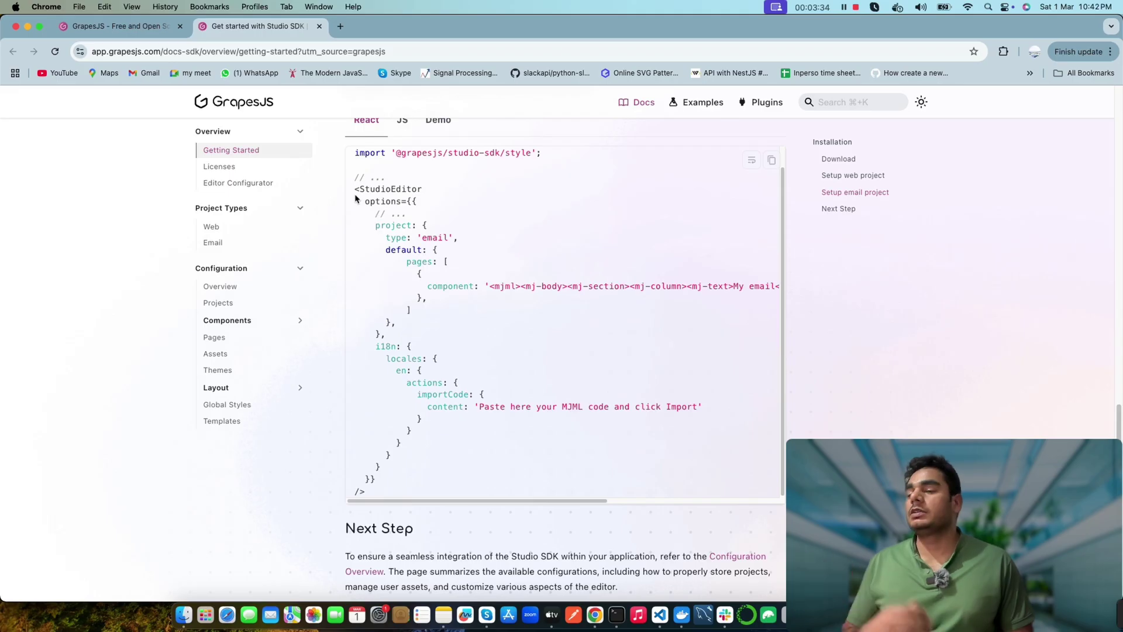
scroll(355, 199, down, 1)
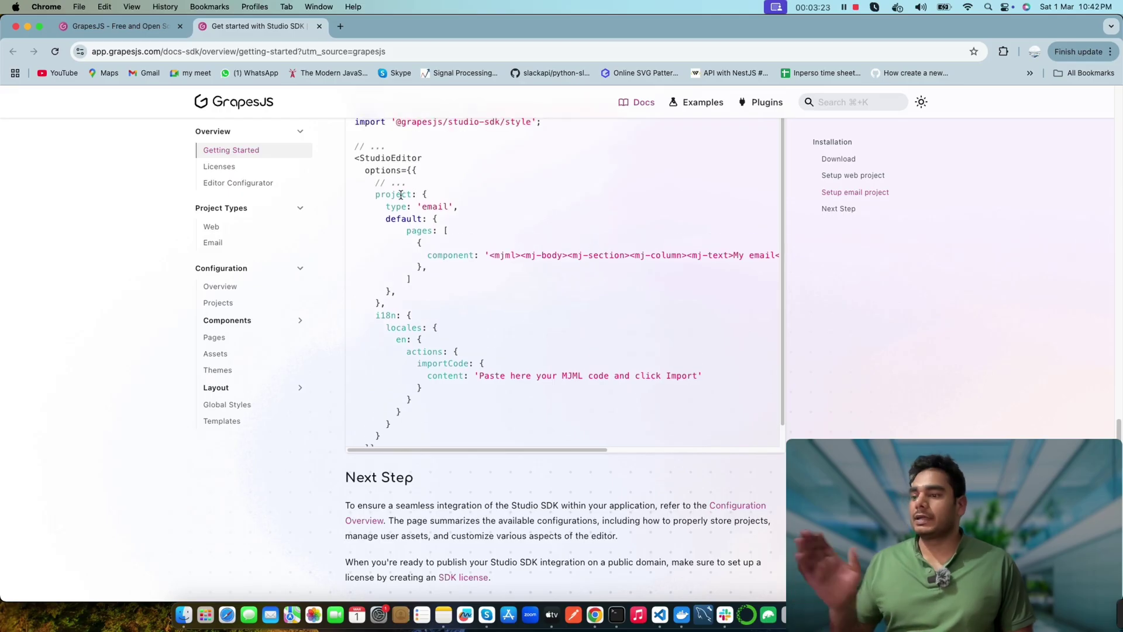
scroll(400, 195, down, 1)
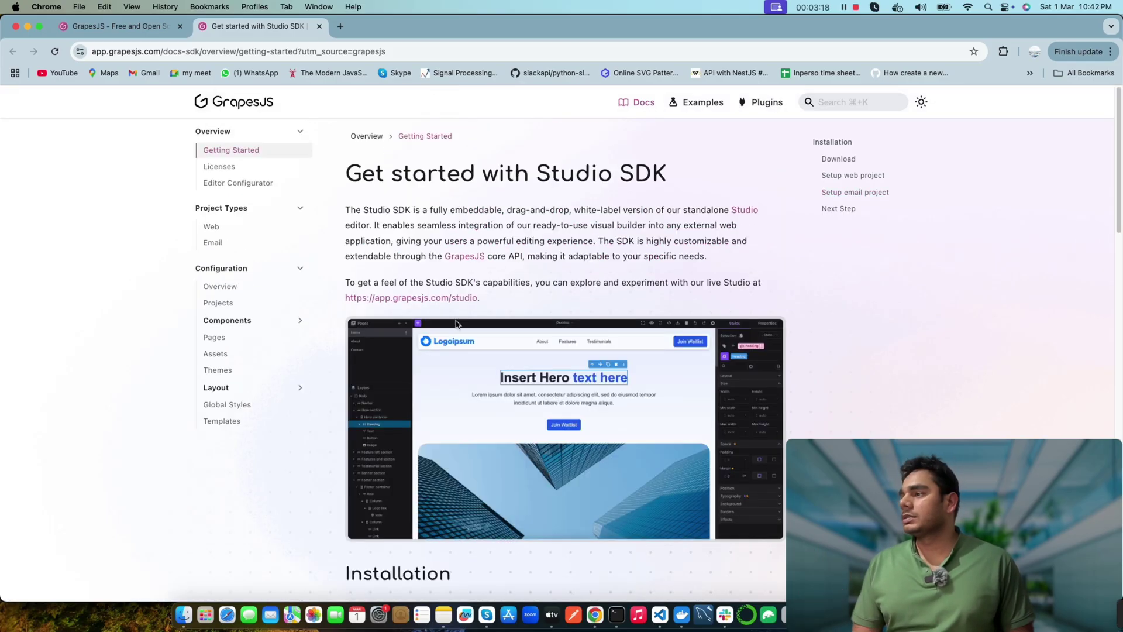
Step: Open the Licenses documentation page and read how to sign up, create a license and configure it
click(220, 166)
scroll(541, 179, down, 1)
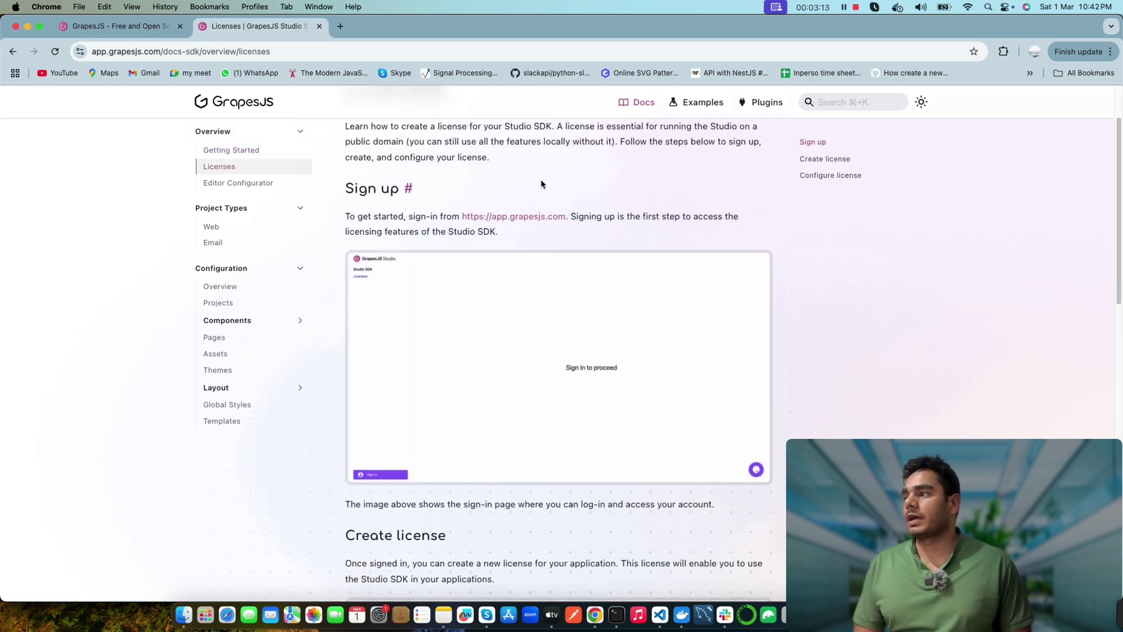
scroll(422, 316, down, 5)
scroll(593, 377, down, 5)
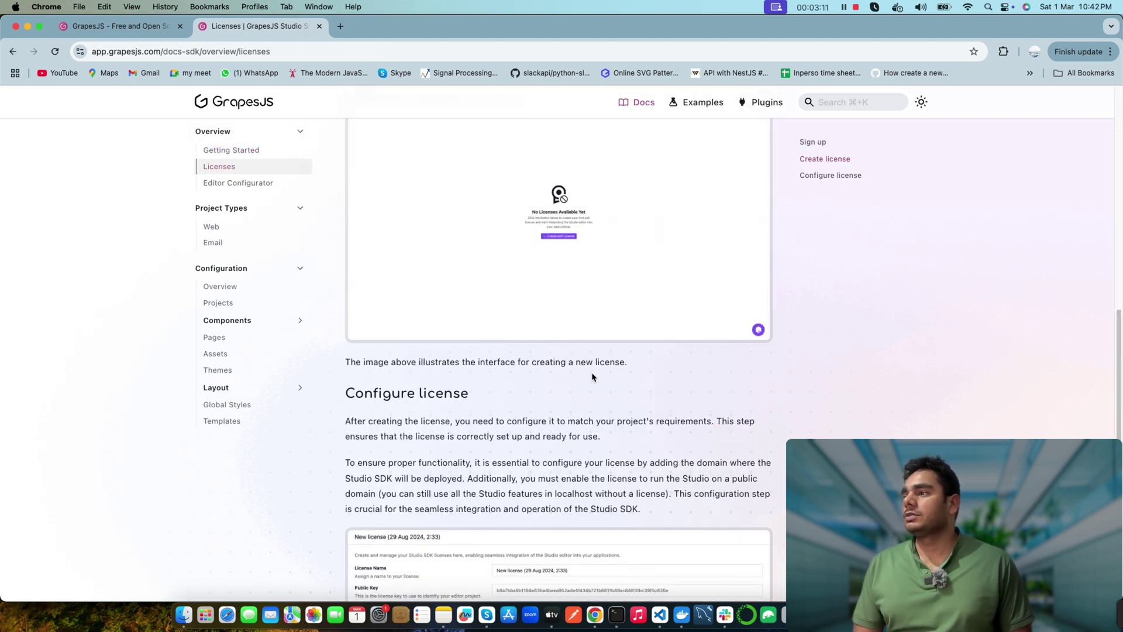
scroll(555, 257, down, 5)
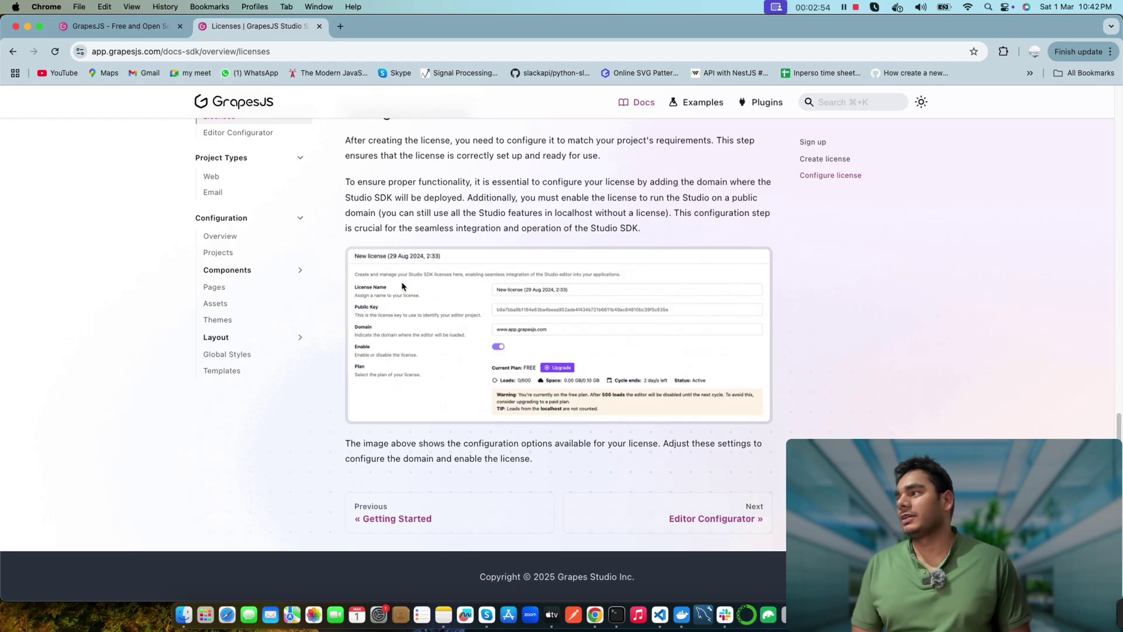
Step: Open the Editor Configurator documentation page and examine the configuration options, generated code and Configuration section
click(238, 132)
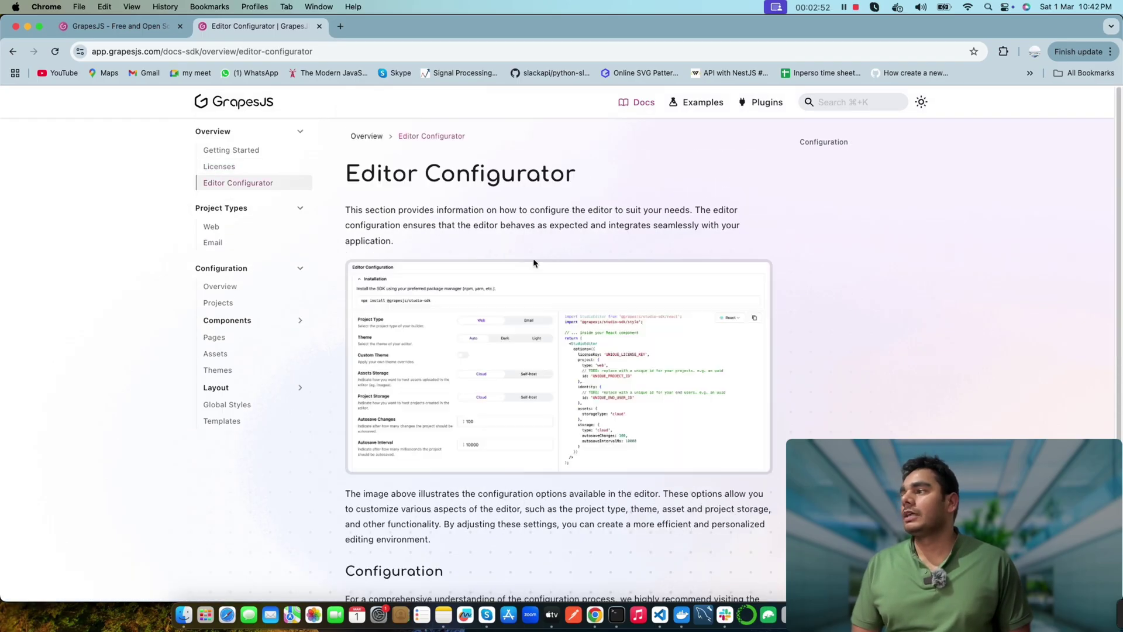
scroll(370, 263, down, 1)
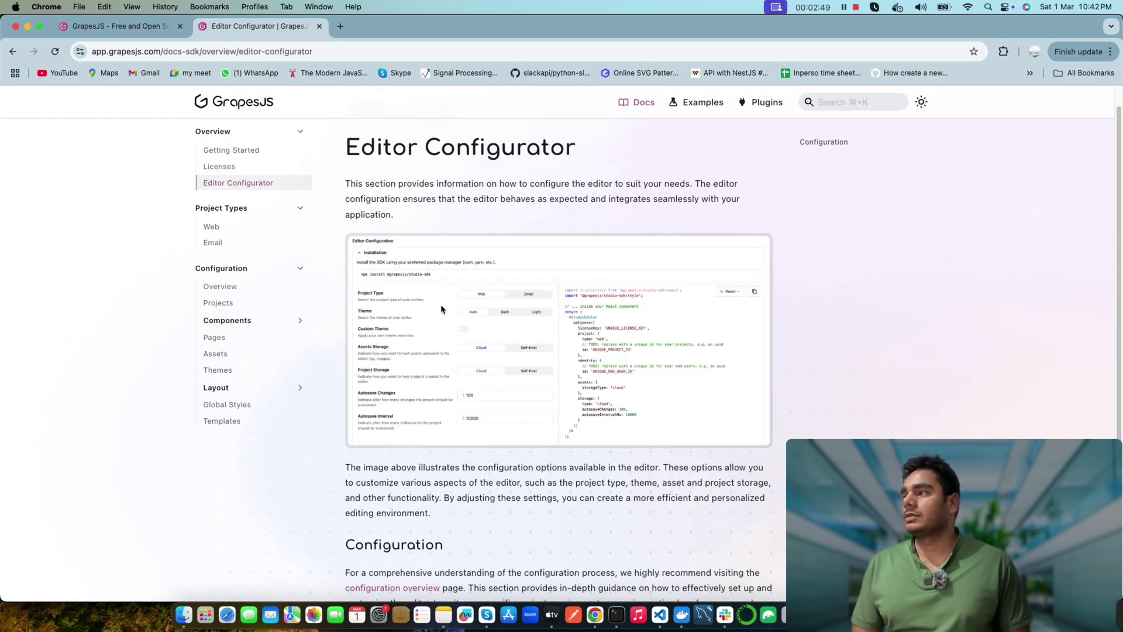
scroll(383, 245, down, 3)
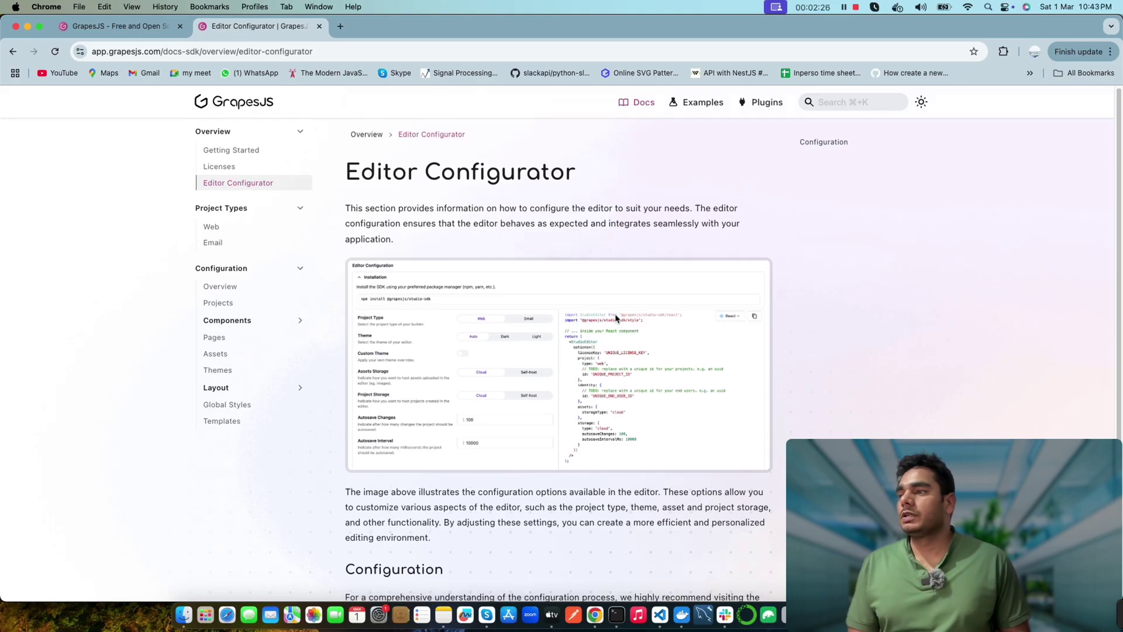
scroll(616, 324, up, 1)
scroll(620, 360, down, 1)
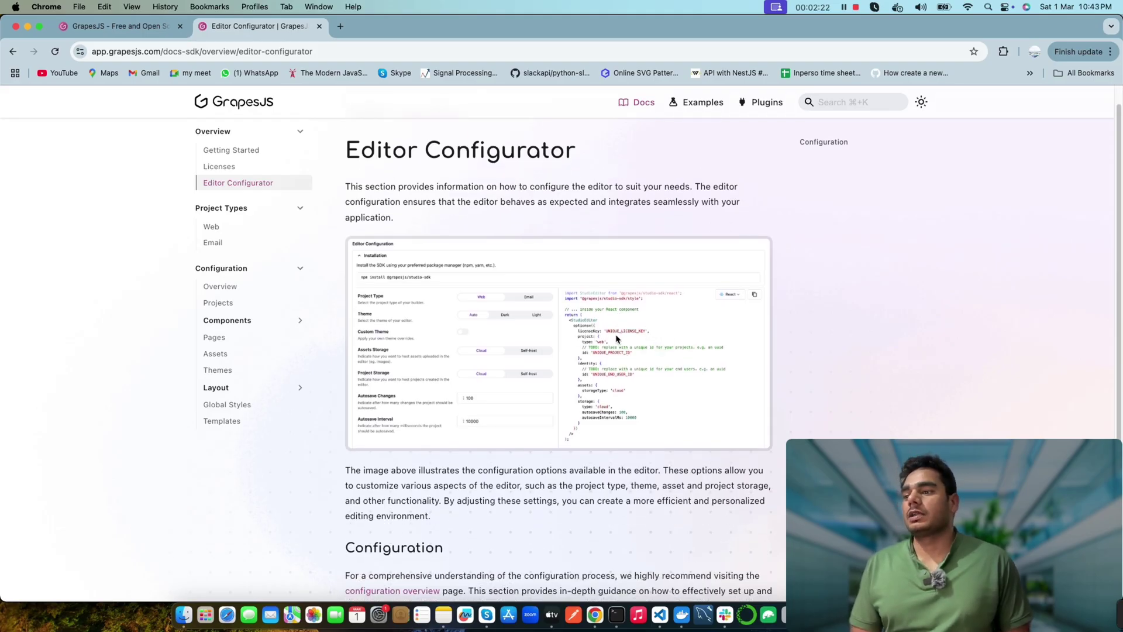
scroll(579, 326, down, 2)
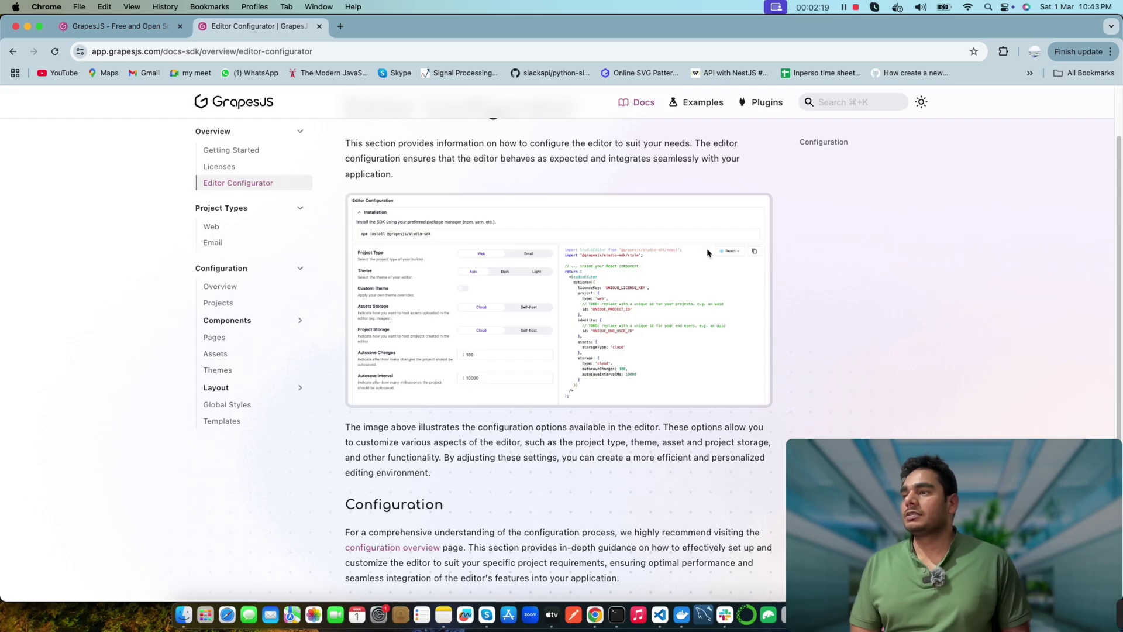
scroll(526, 328, down, 5)
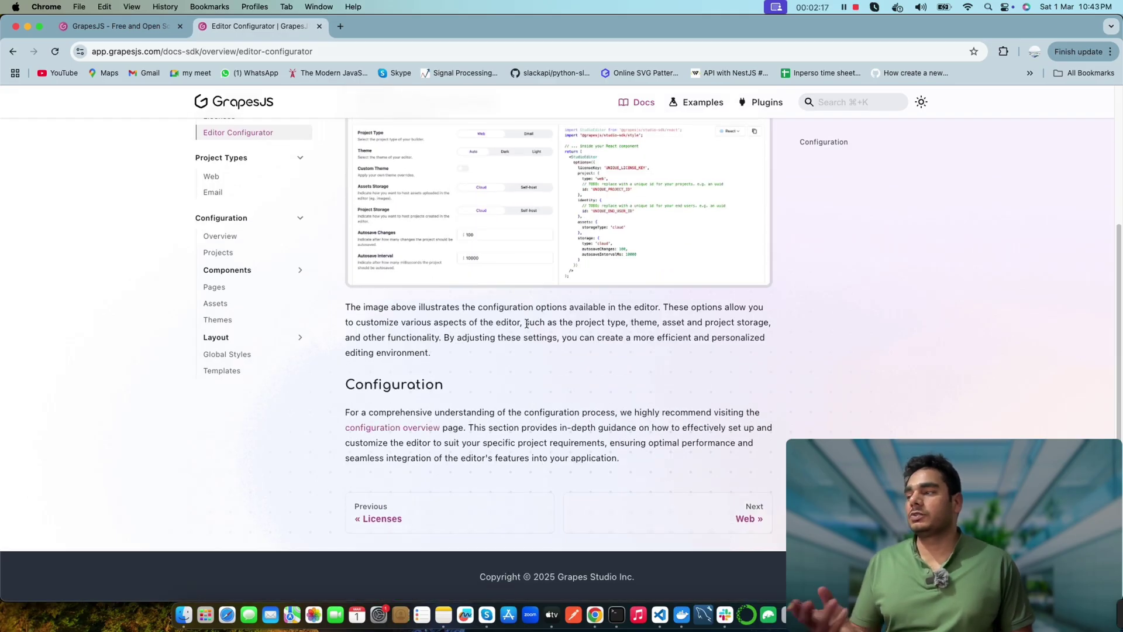
scroll(597, 281, up, 8)
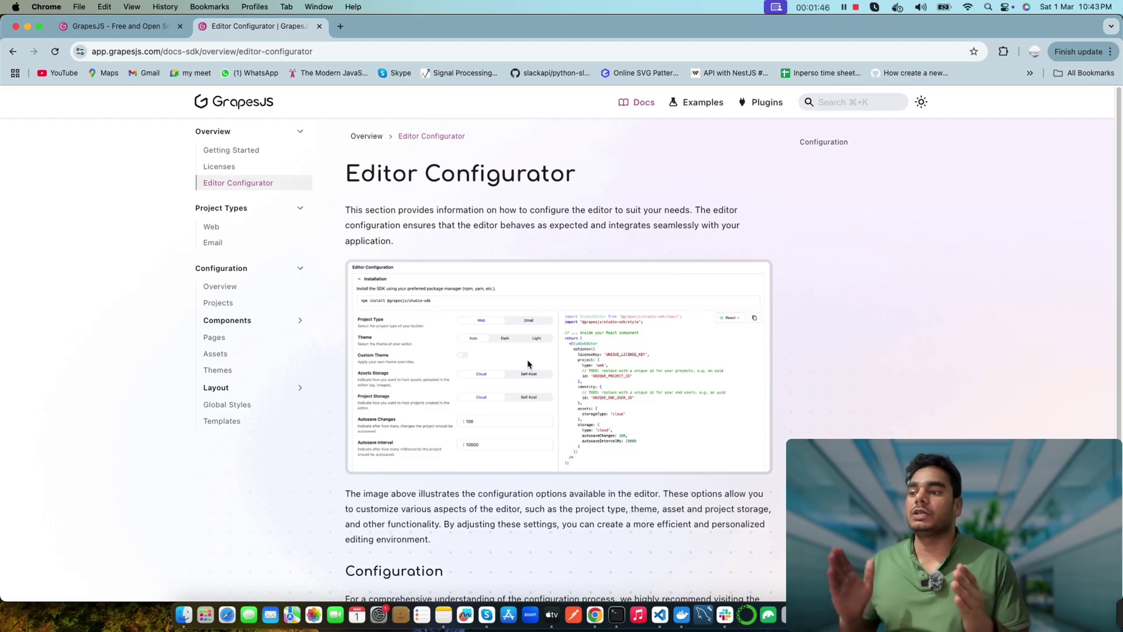
Step: Open the Web project type page and examine its editor preview and React code sample, highlighting the code through the pages array
click(213, 232)
scroll(664, 305, down, 5)
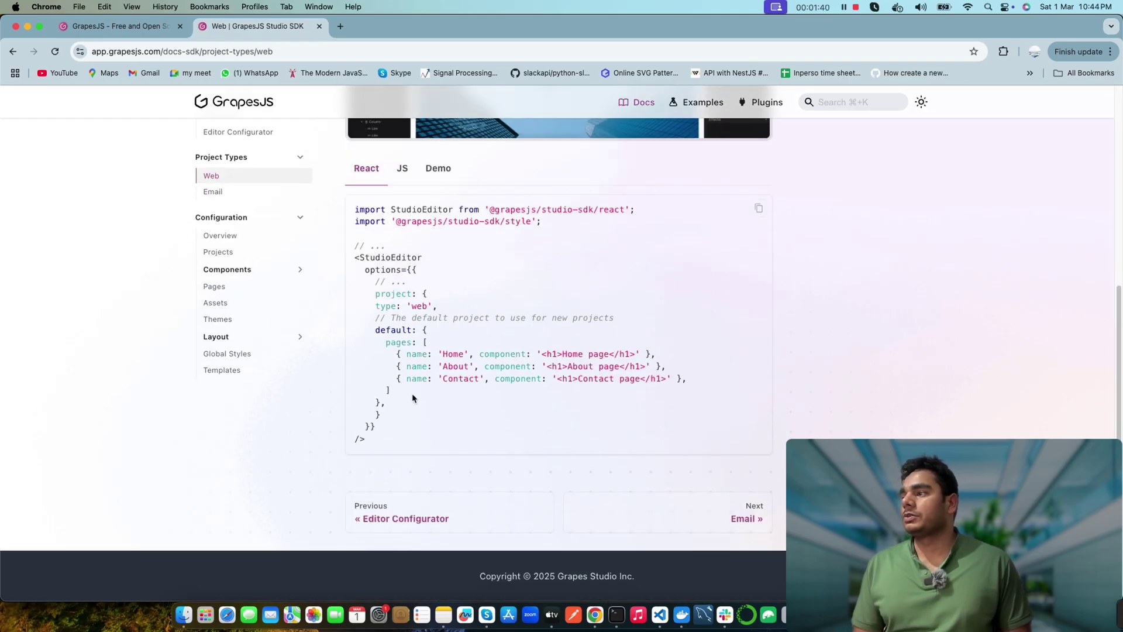
drag(391, 390, 343, 355)
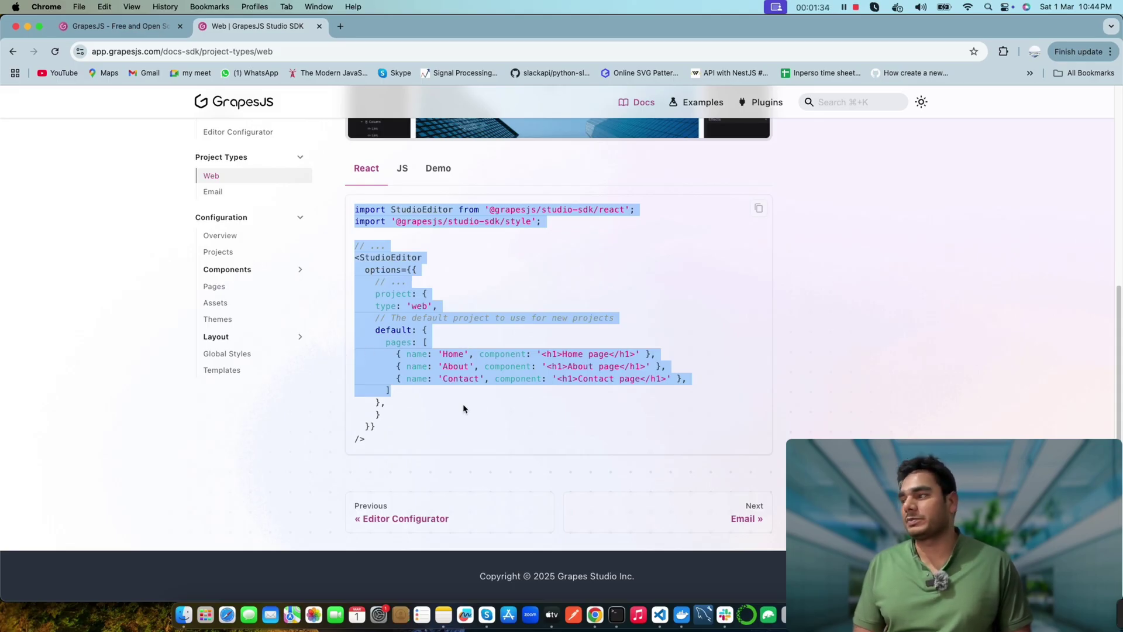
click(424, 395)
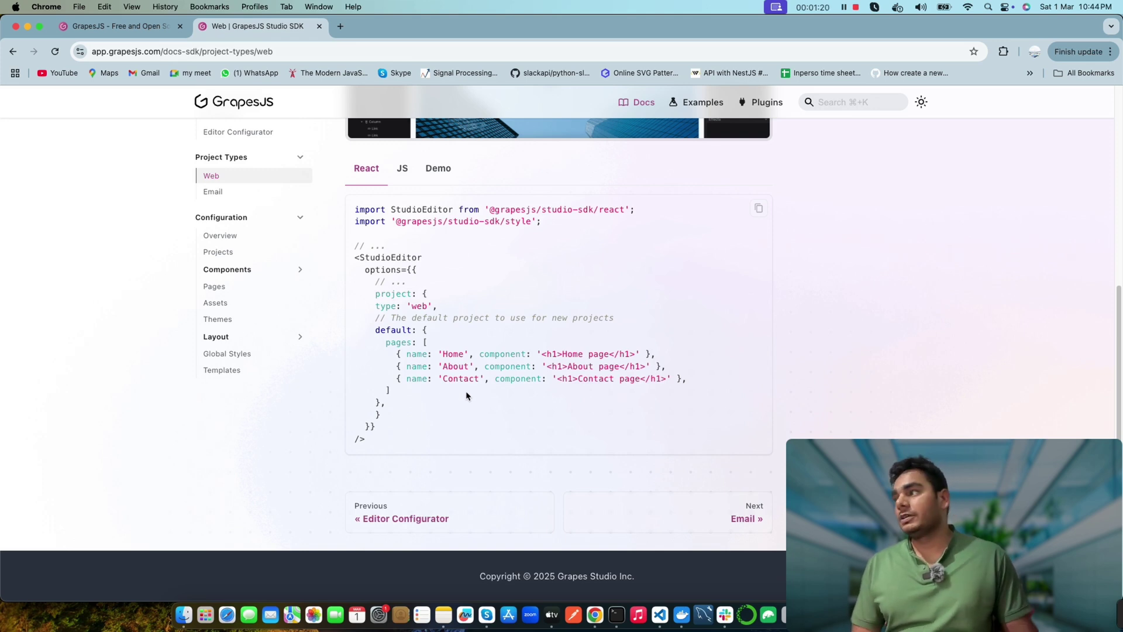
scroll(466, 395, up, 5)
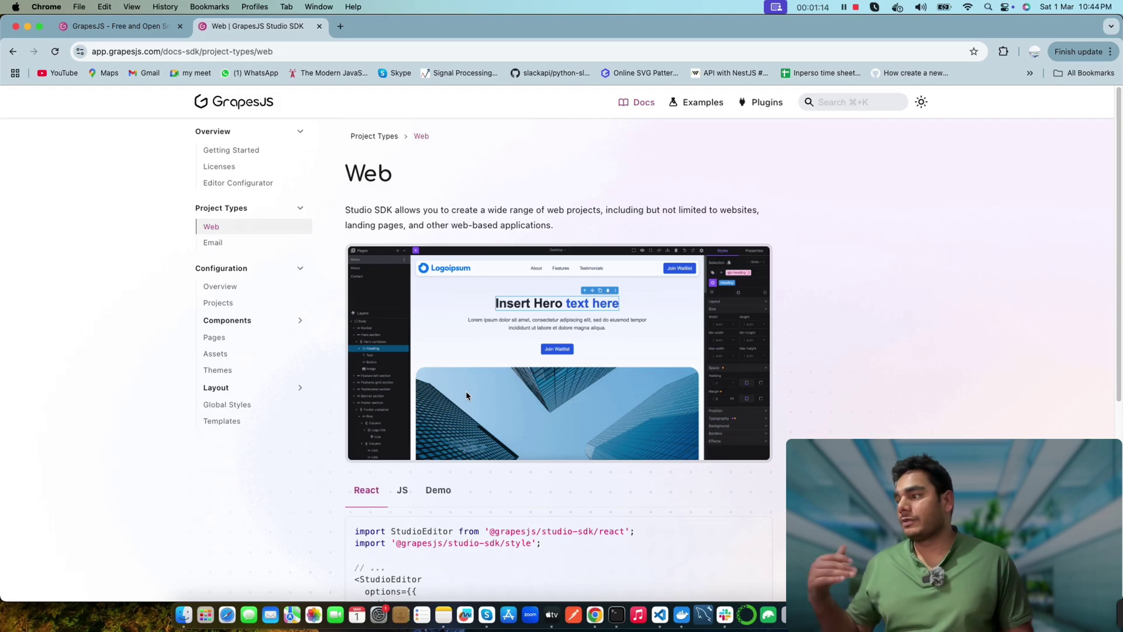
scroll(465, 390, down, 7)
scroll(466, 390, up, 7)
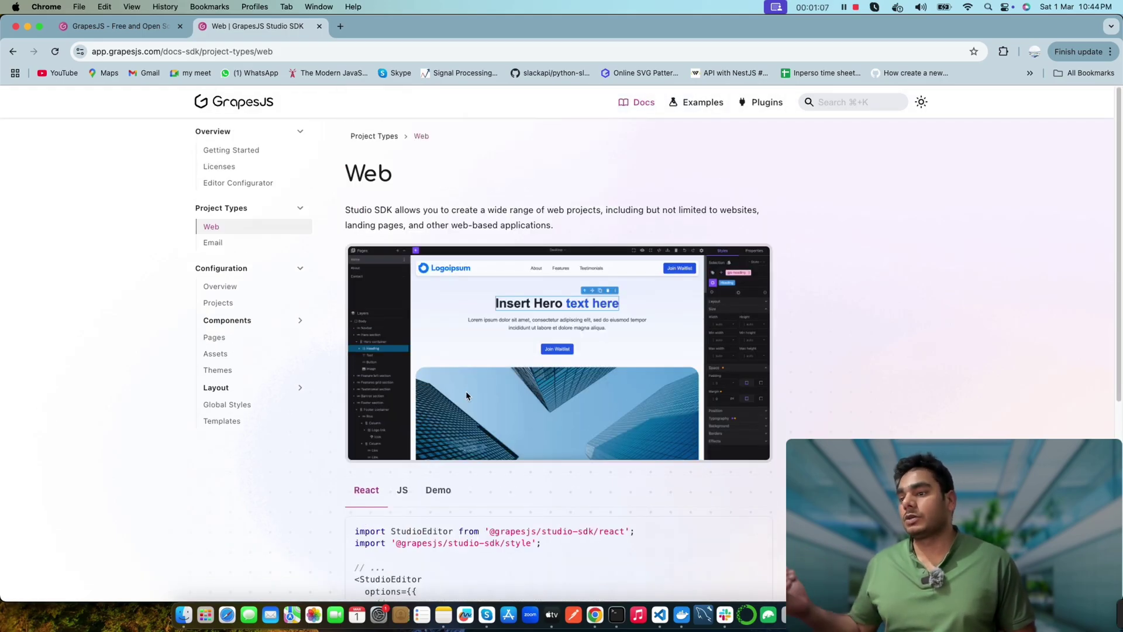
scroll(391, 384, down, 2)
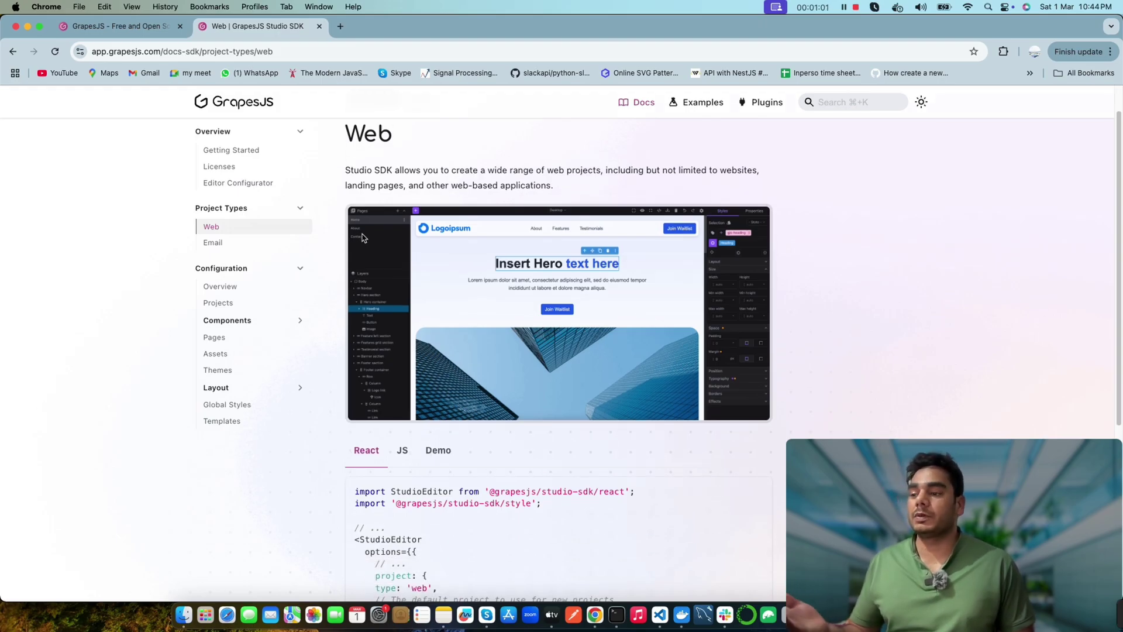
scroll(444, 383, down, 10)
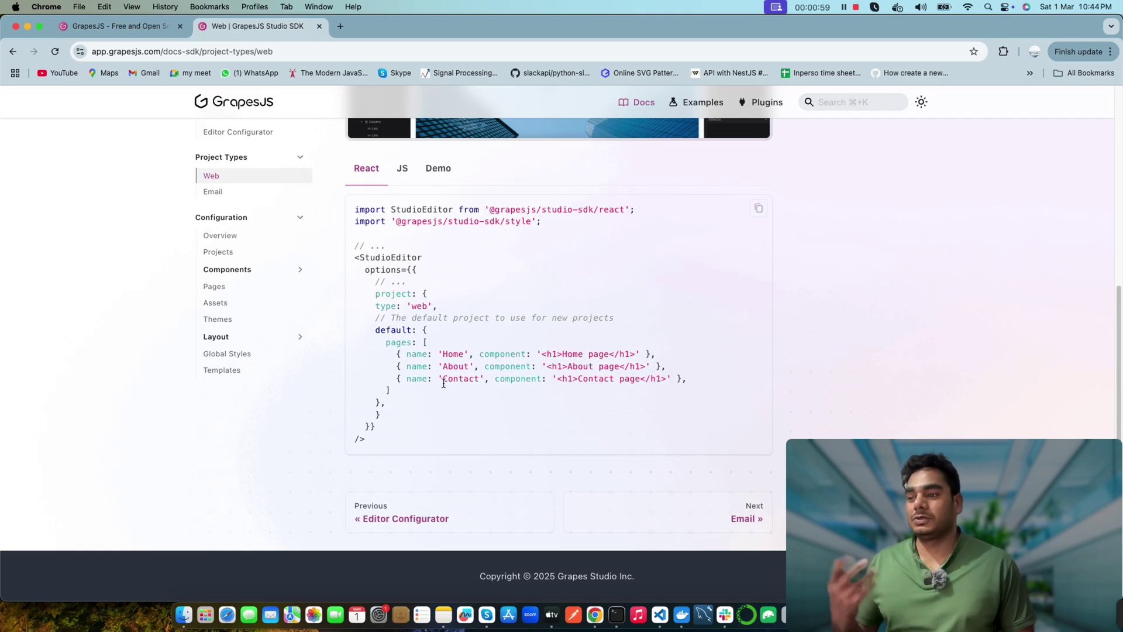
Step: Open the Email project type page, highlight the word MJML, and view the template preview and React code sample
click(295, 192)
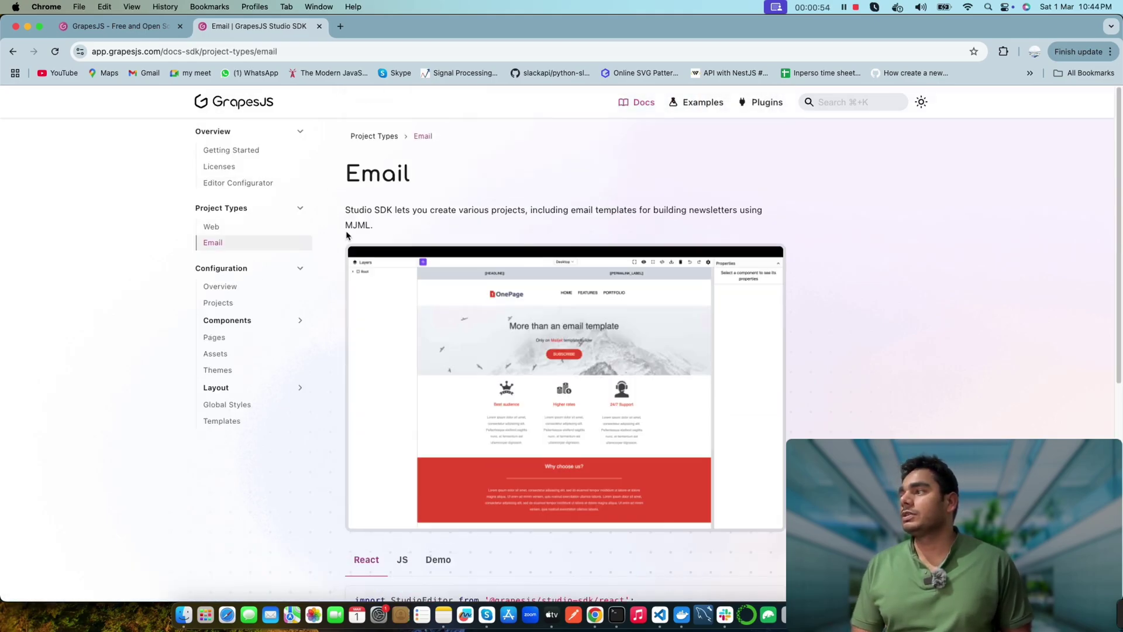
double_click(356, 227)
scroll(319, 211, down, 2)
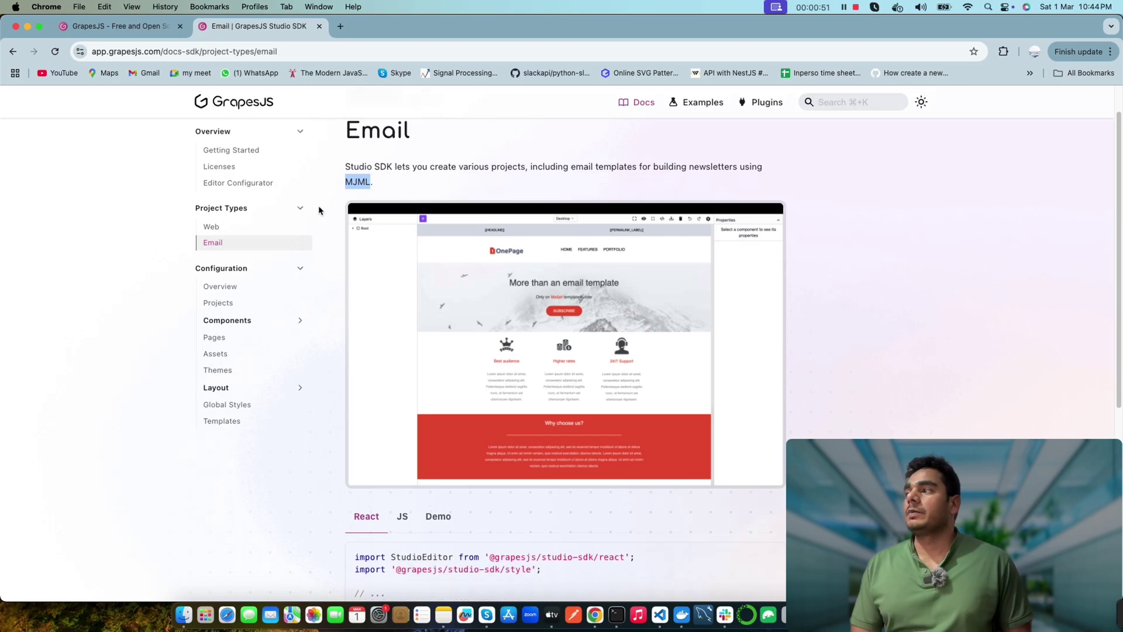
scroll(432, 180, down, 5)
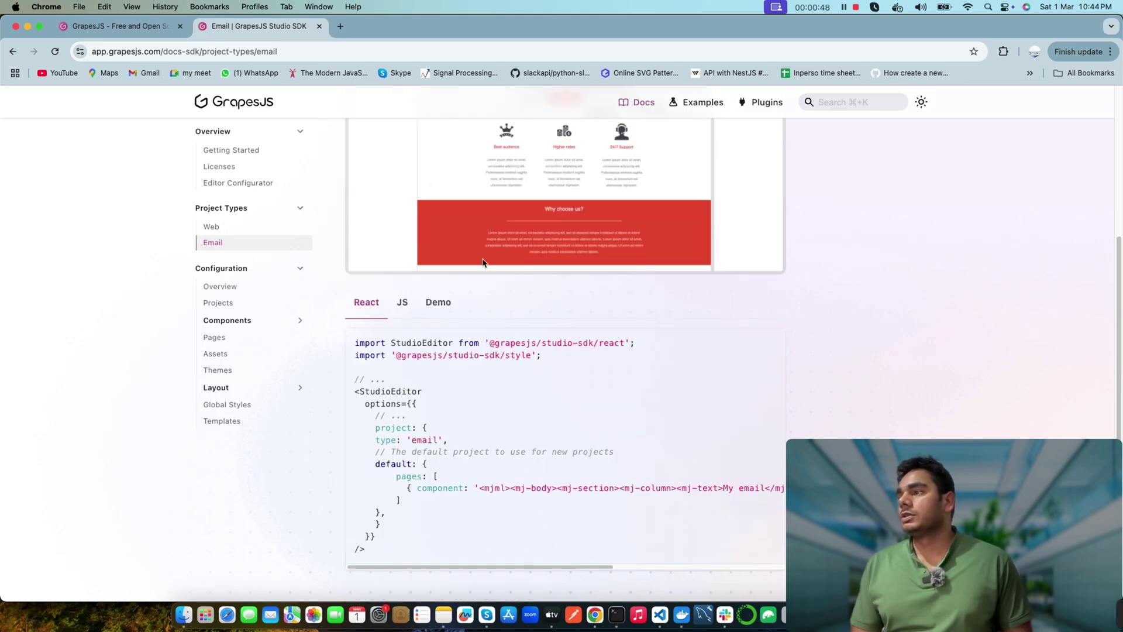
Step: Review the email template preview and React sample on the Email page, highlighting the MJML component line in the pages array
scroll(482, 262, up, 5)
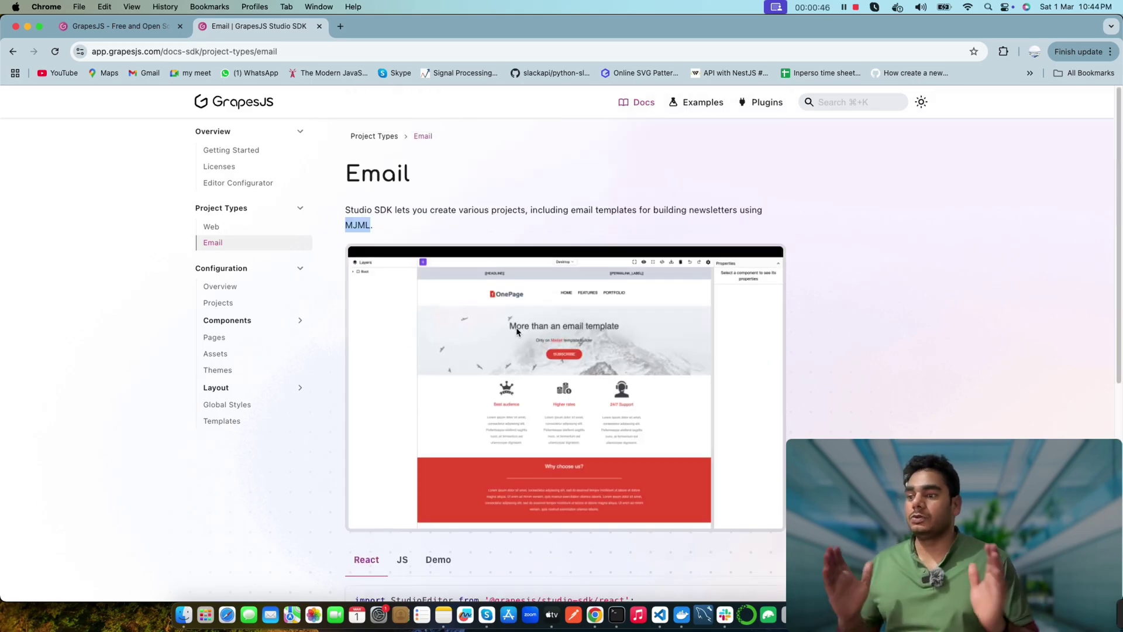
scroll(532, 360, down, 4)
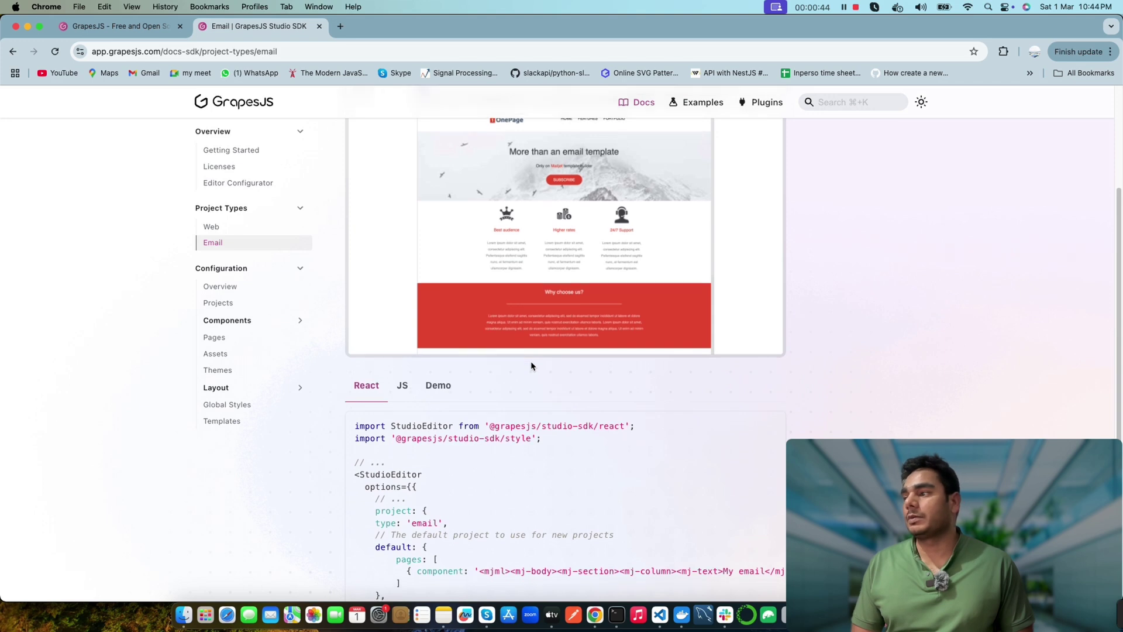
scroll(531, 367, down, 4)
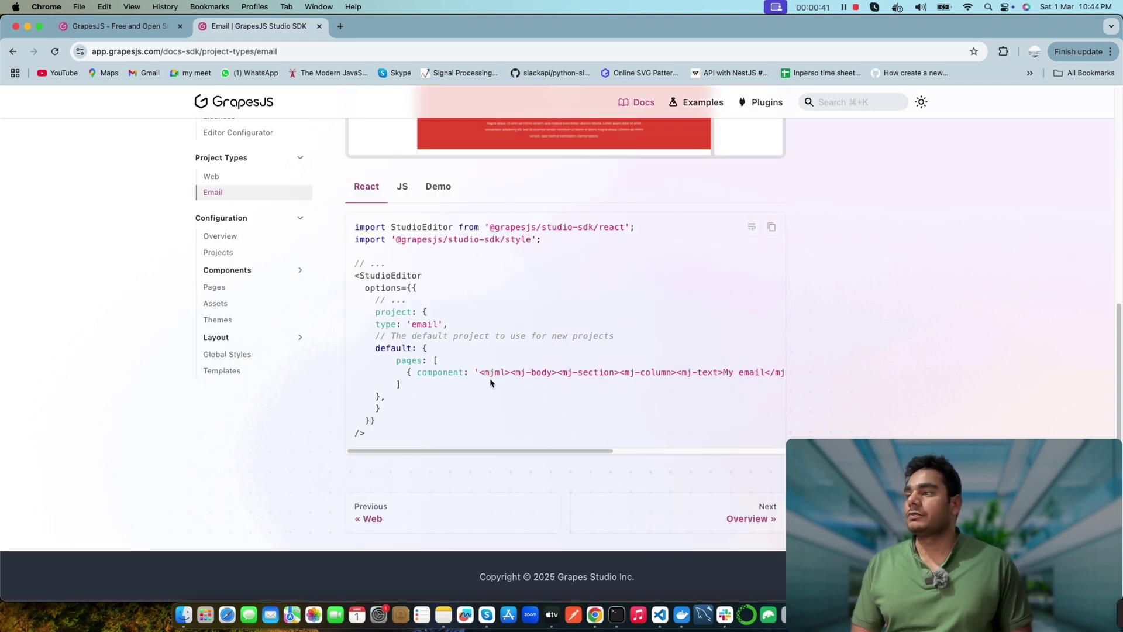
double_click(497, 372)
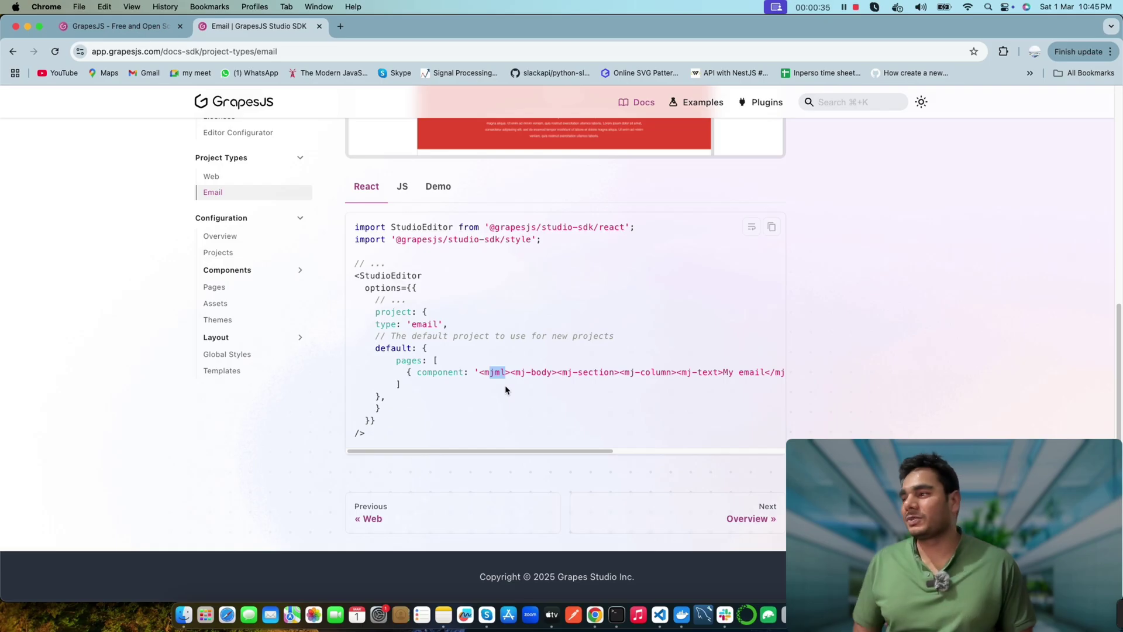
triple_click(489, 372)
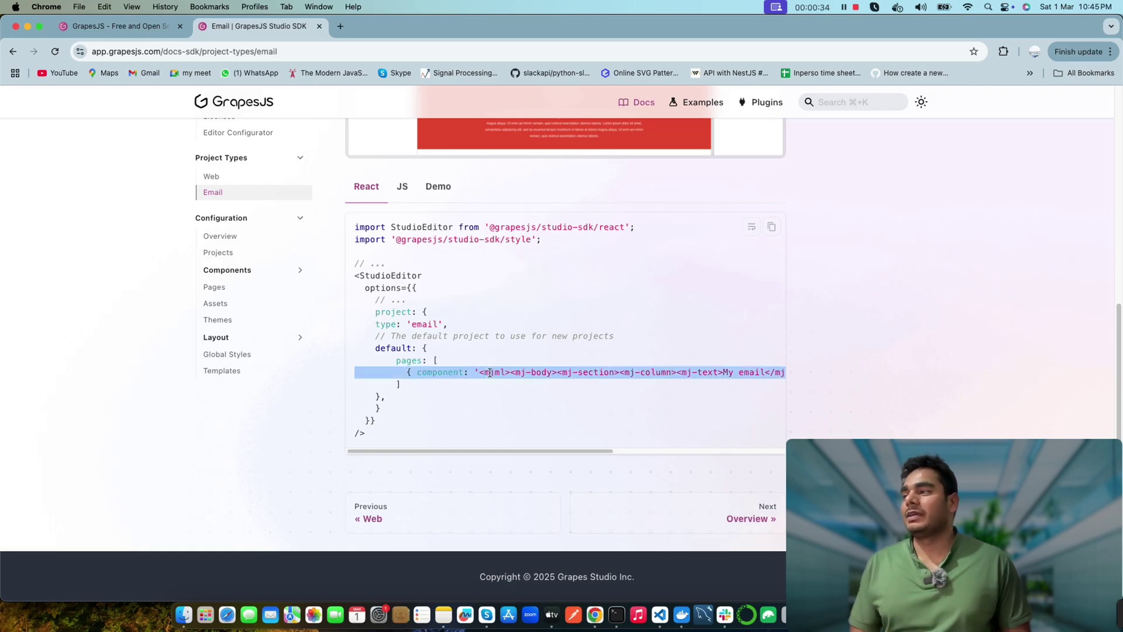
click(520, 373)
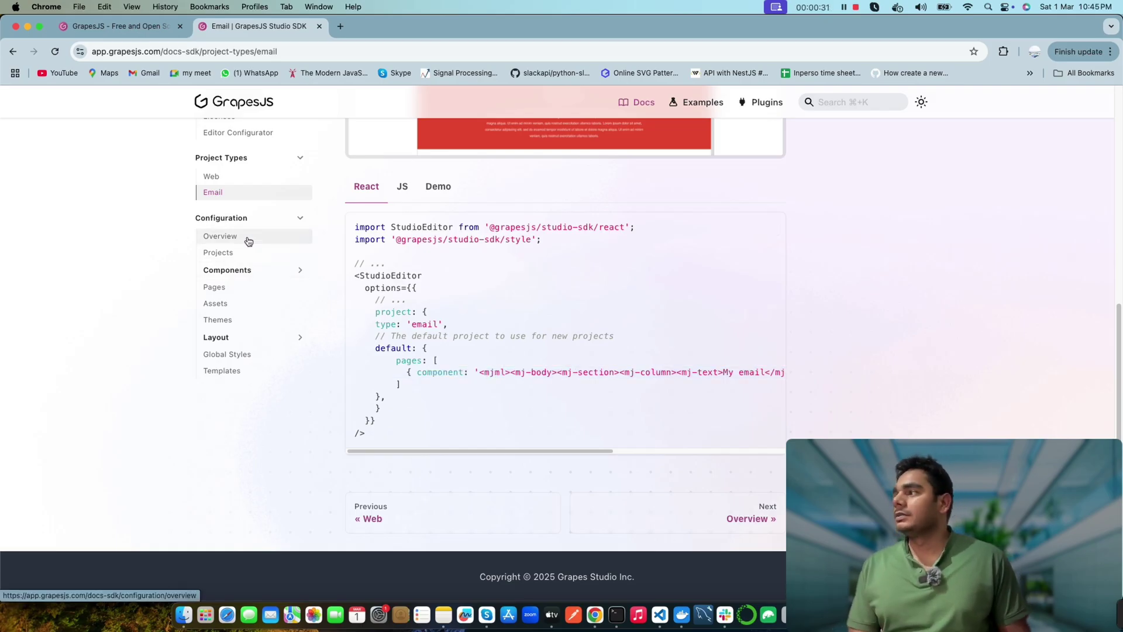
Step: Open the Configuration Overview page and examine its sections from Projects and Pages through Global Styles and Templates
click(248, 241)
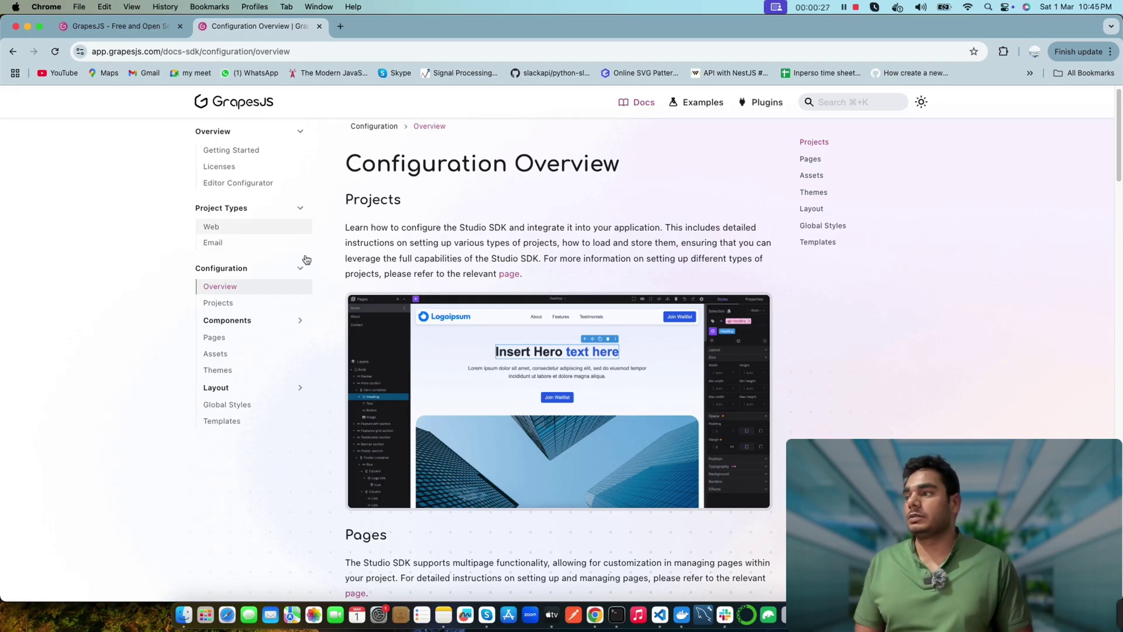
scroll(453, 314, down, 15)
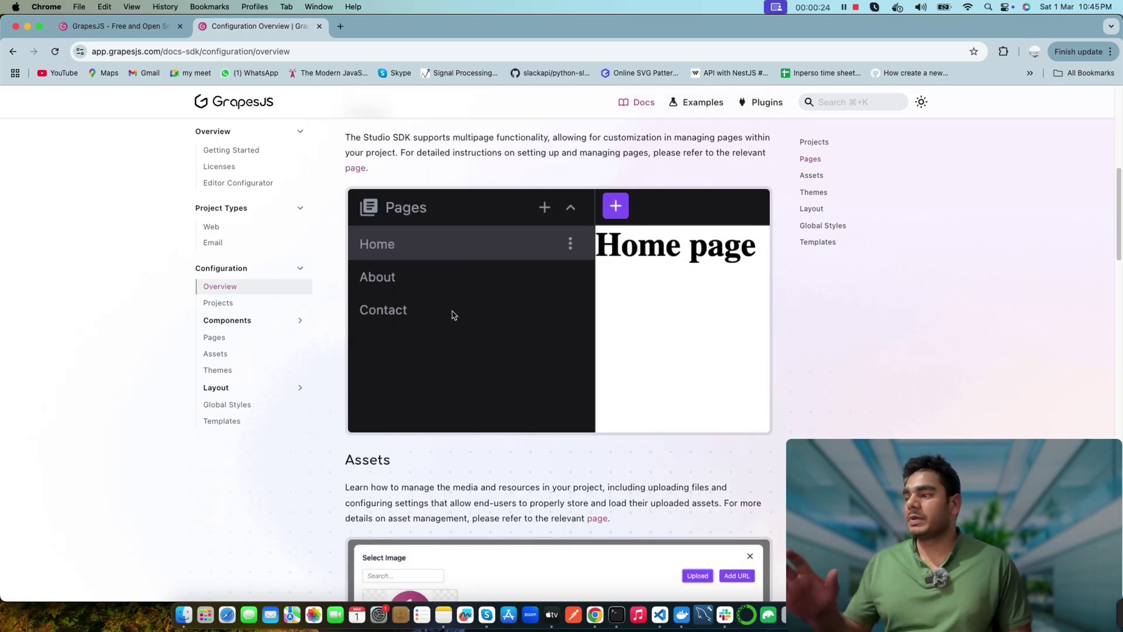
scroll(453, 315, down, 5)
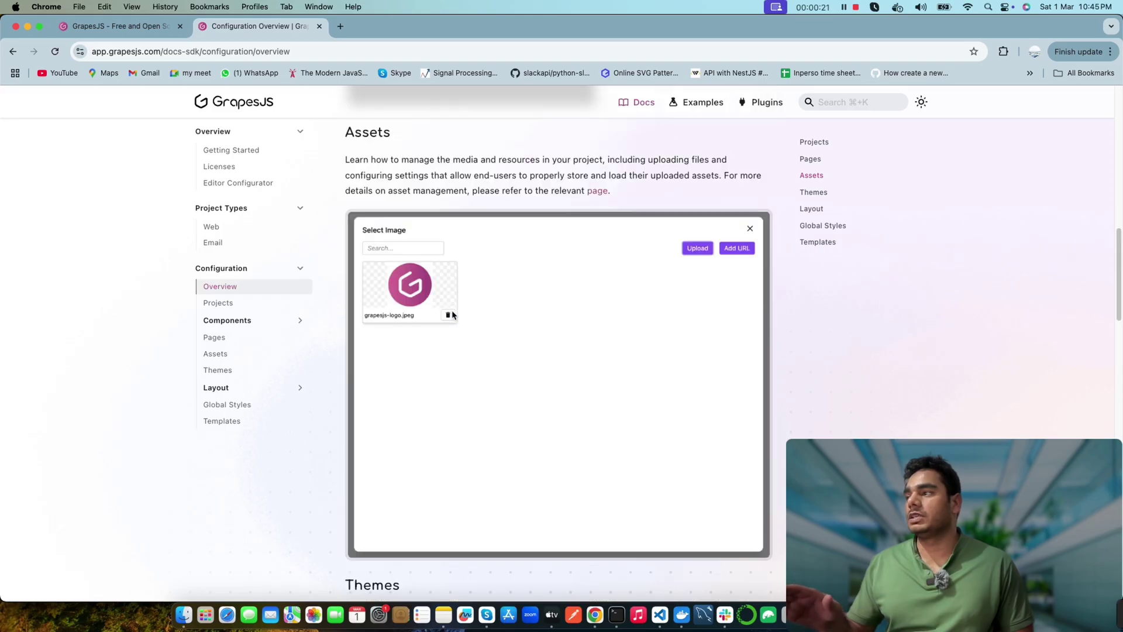
scroll(453, 315, down, 5)
scroll(453, 315, down, 6)
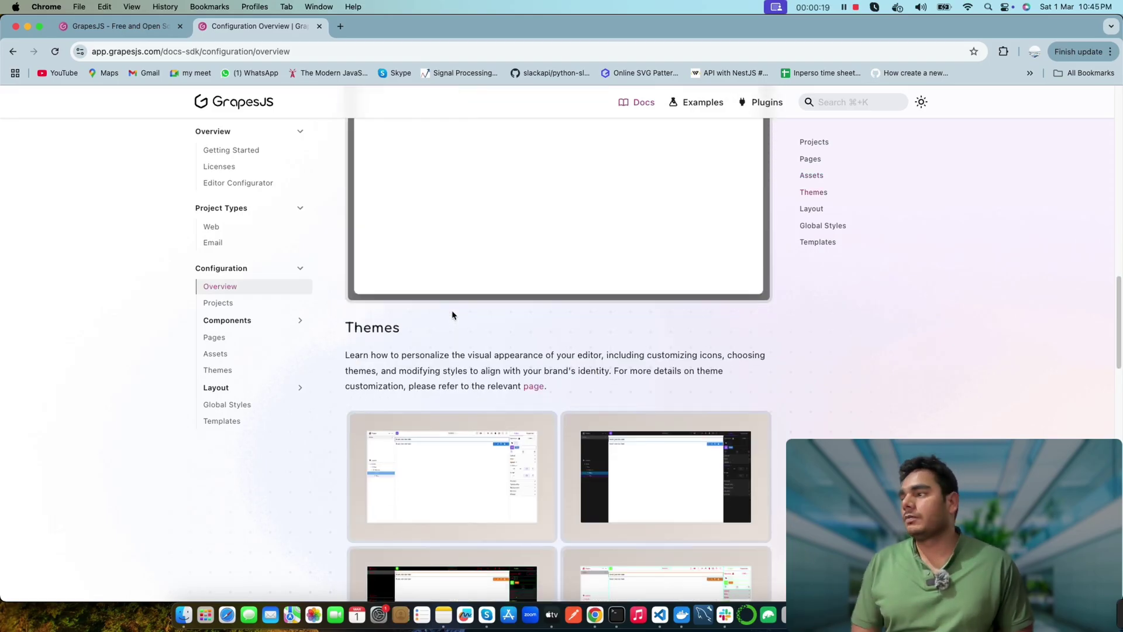
scroll(451, 313, down, 7)
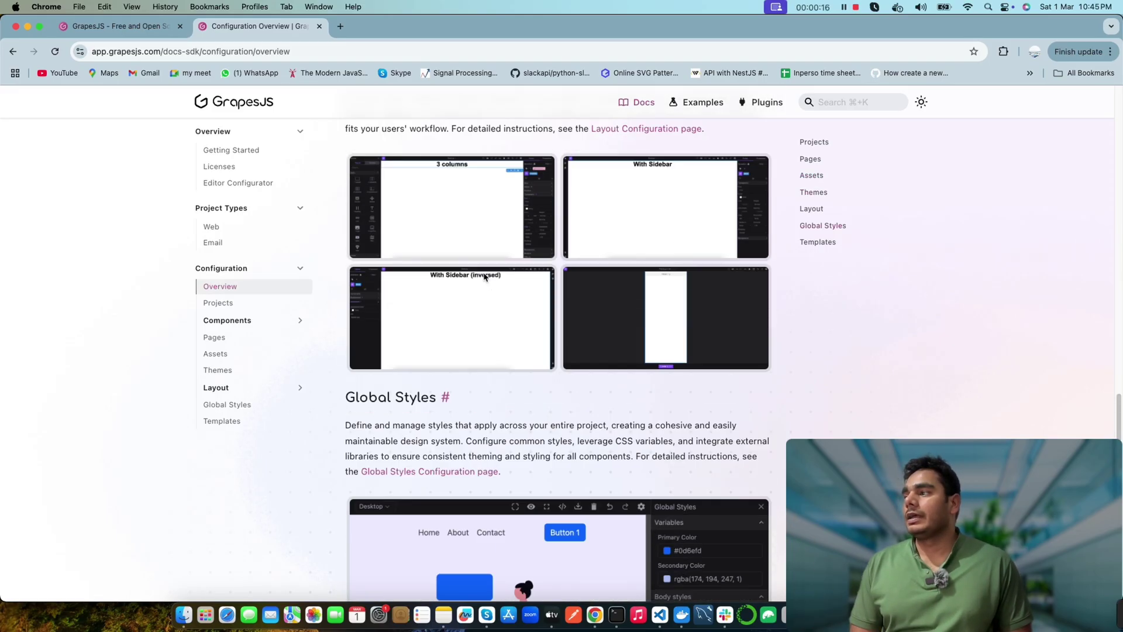
scroll(486, 422, down, 3)
scroll(486, 423, down, 8)
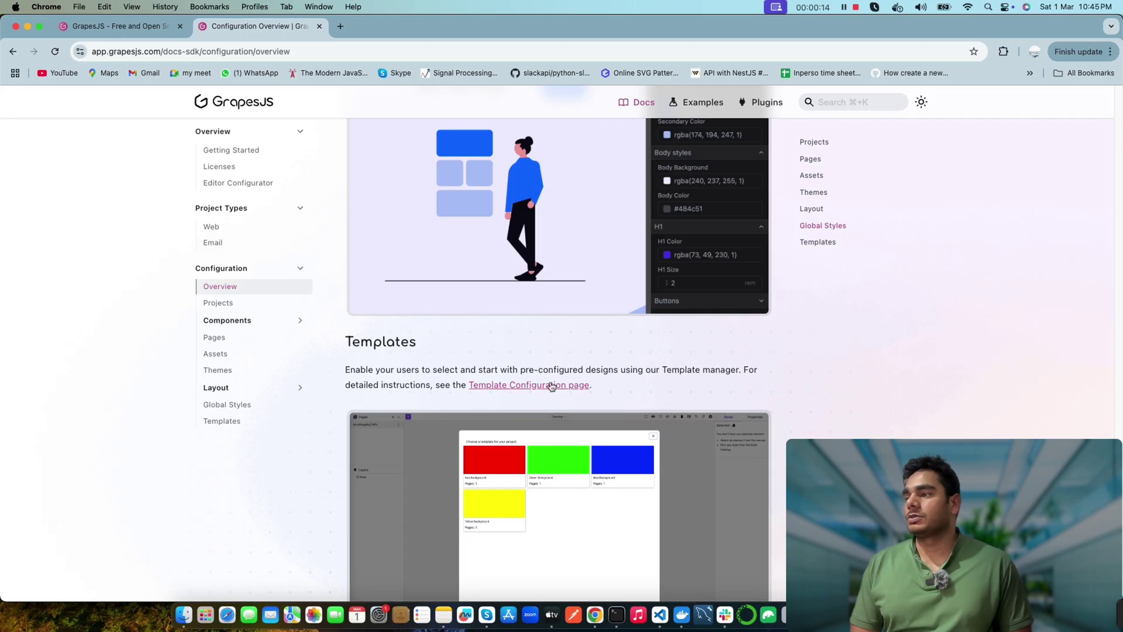
scroll(552, 386, down, 2)
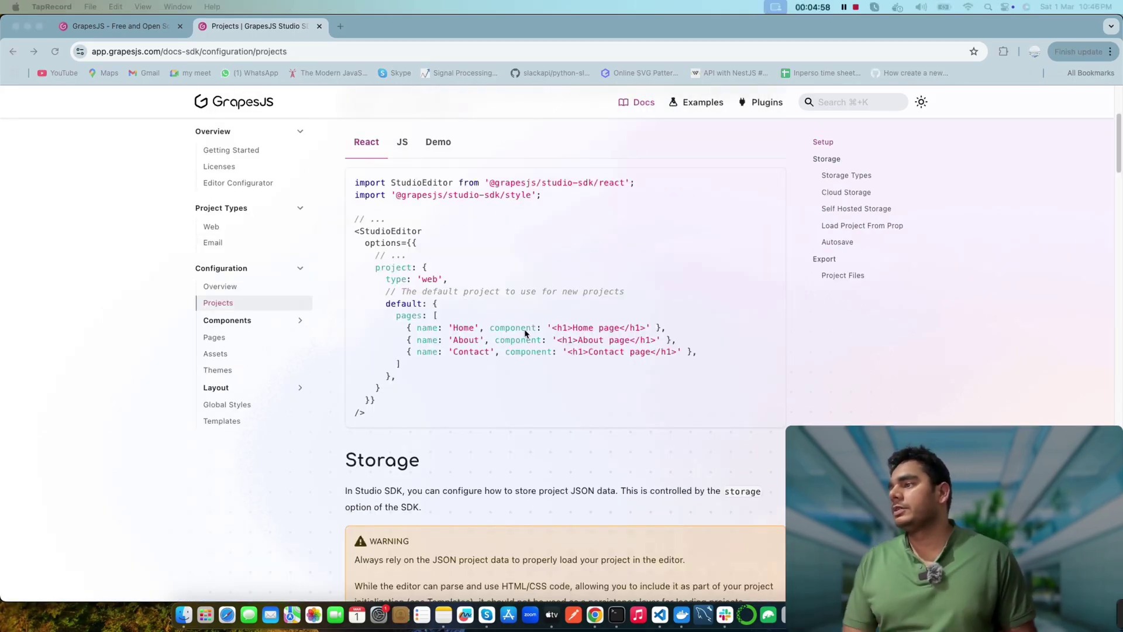
Step: Examine the Projects configuration page's setup code, Cloud Storage, Self Hosted Storage and Load Project From Prop sections
scroll(525, 334, down, 3)
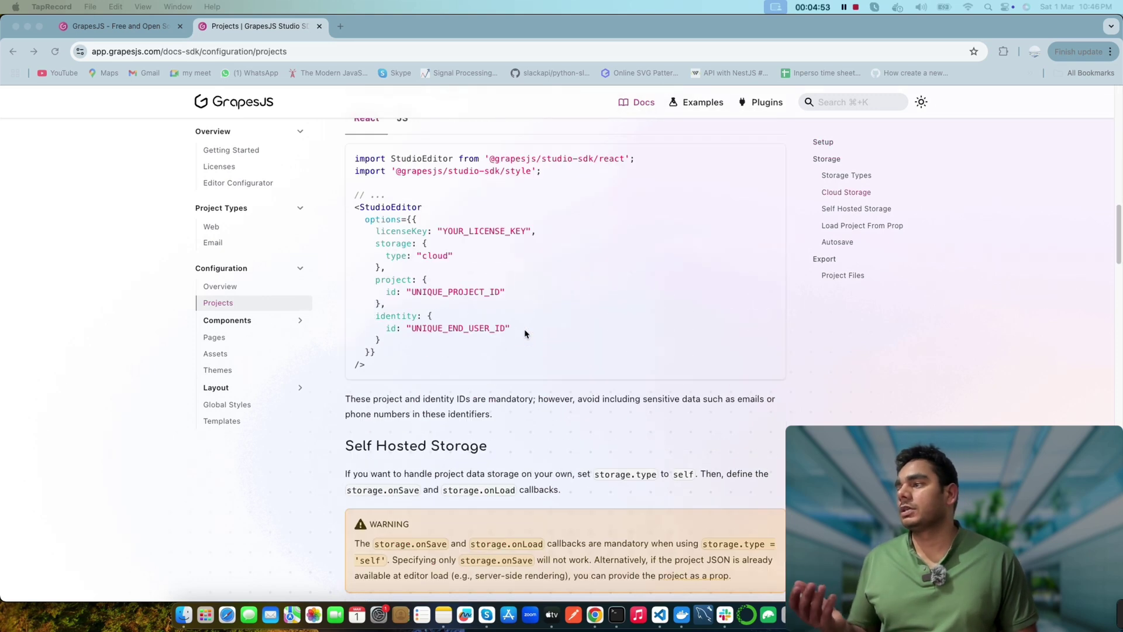
scroll(525, 333, up, 1)
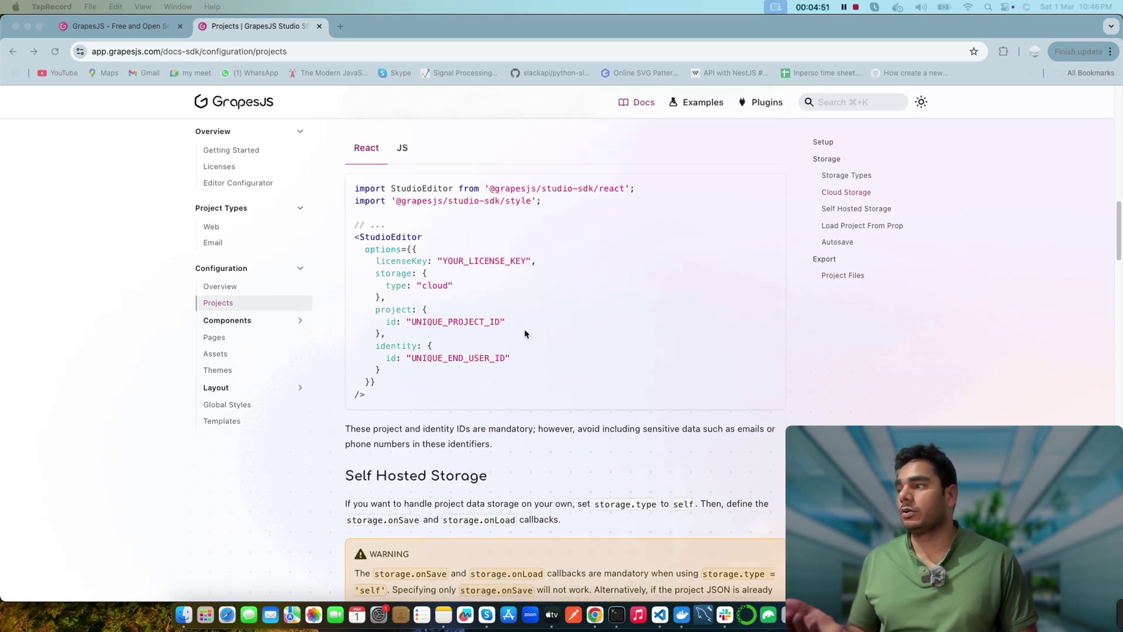
scroll(433, 364, down, 5)
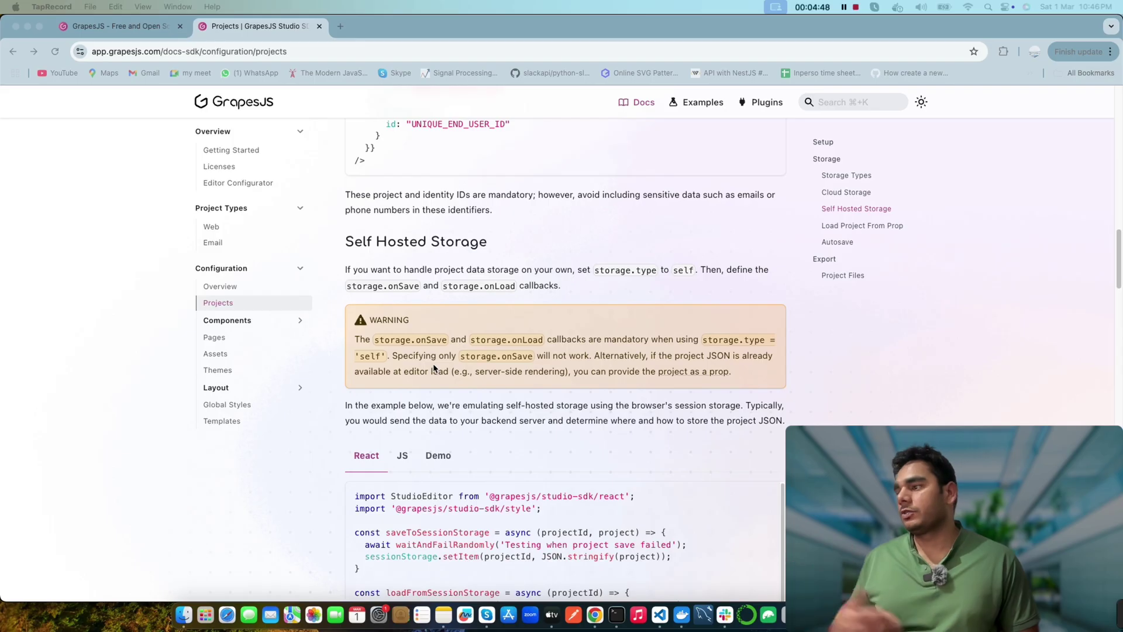
scroll(434, 367, down, 10)
scroll(629, 282, down, 4)
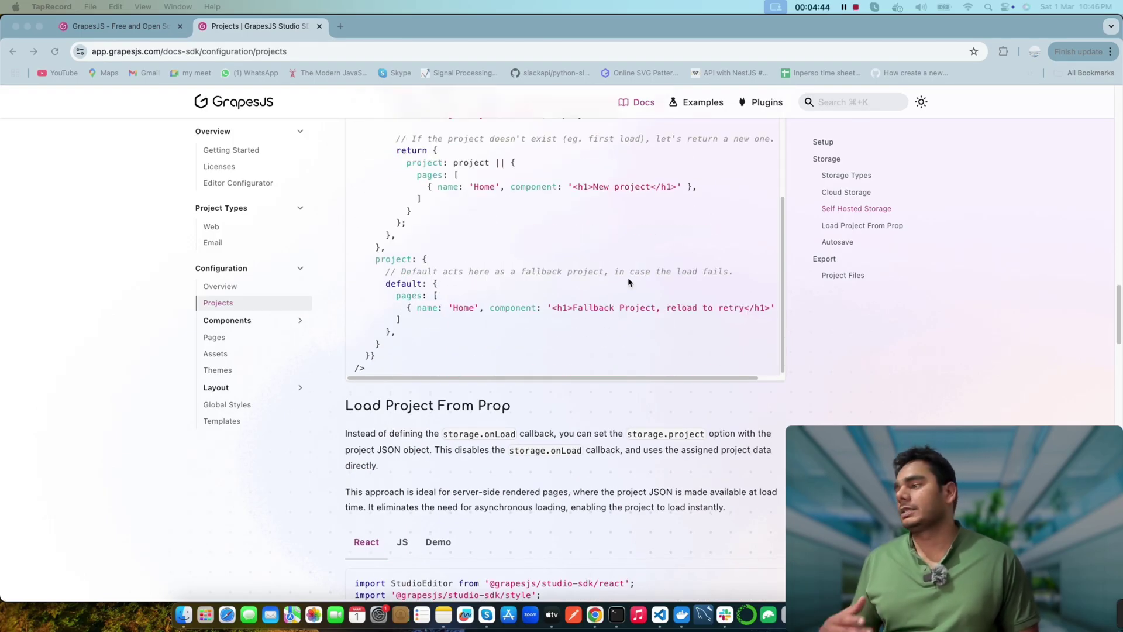
scroll(629, 283, down, 3)
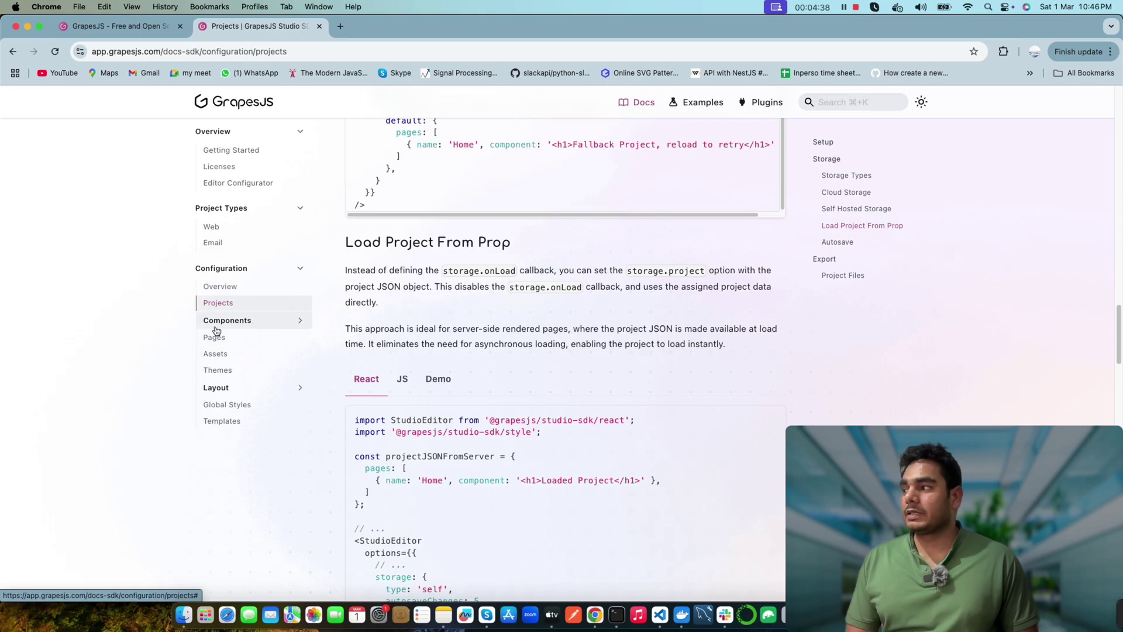
Step: Open the Components overview page and read when components are needed and how they work, including the React code sample
click(300, 321)
click(225, 339)
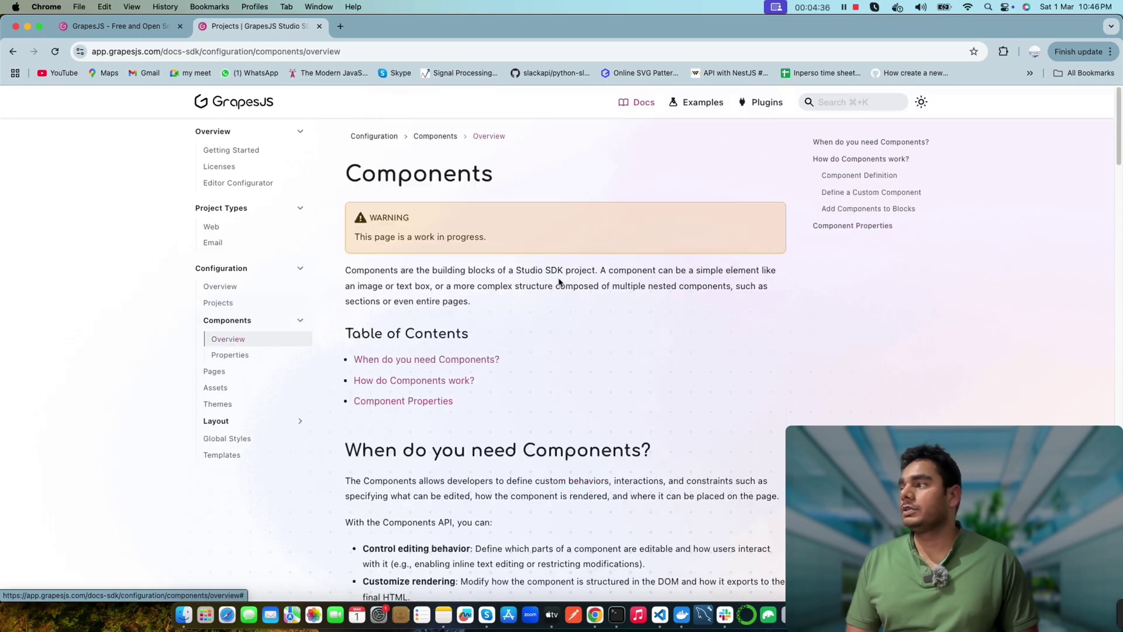
scroll(573, 351, down, 6)
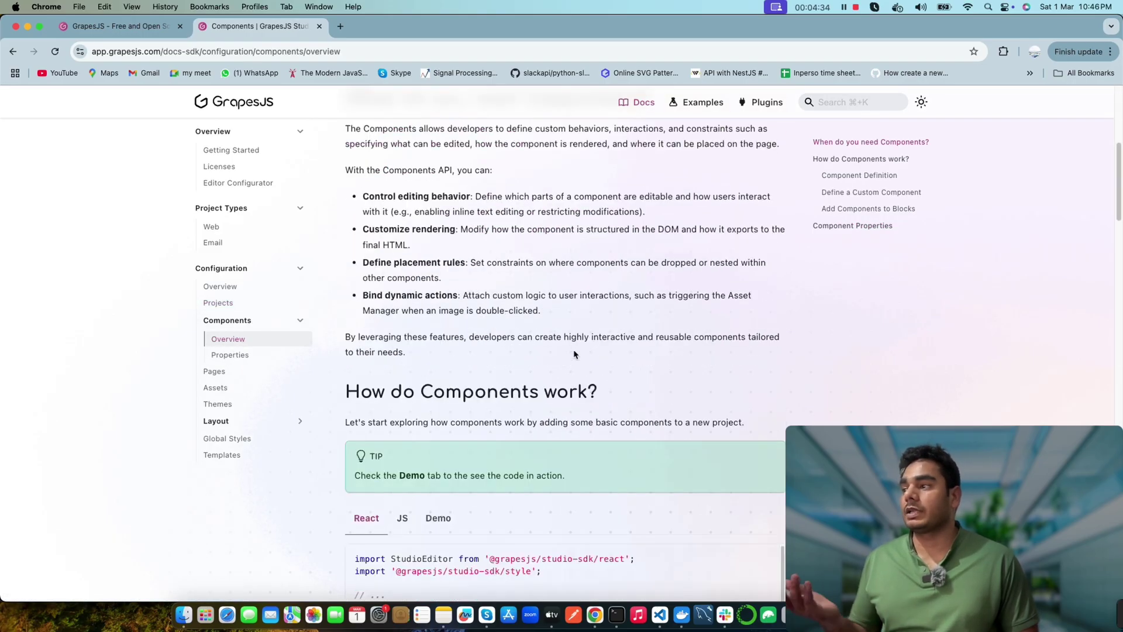
scroll(574, 354, down, 6)
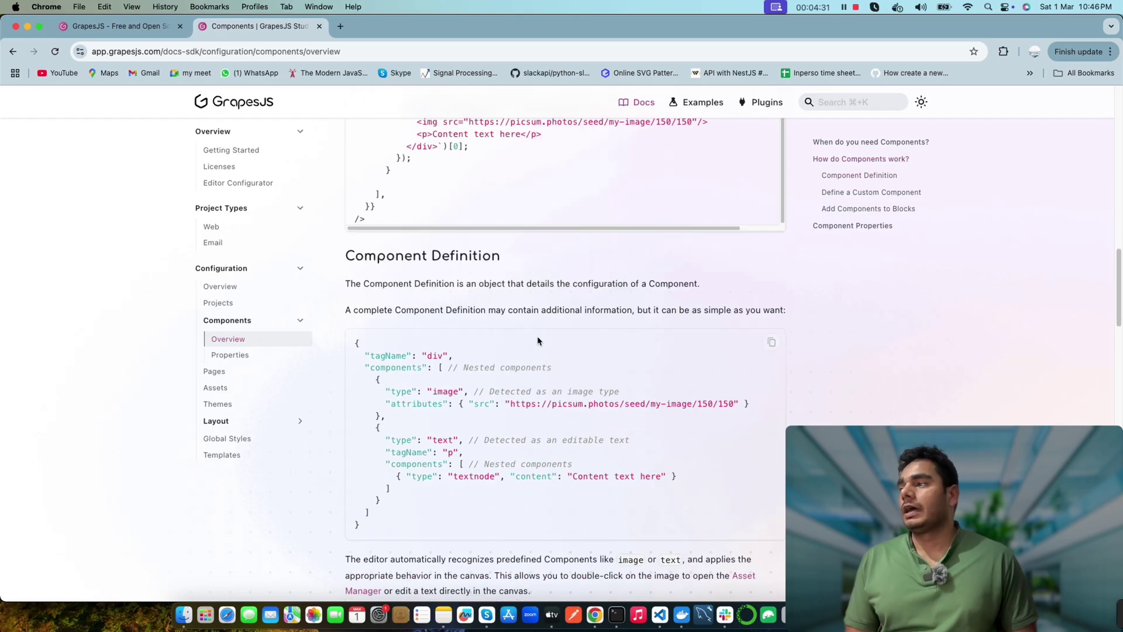
scroll(537, 335, up, 3)
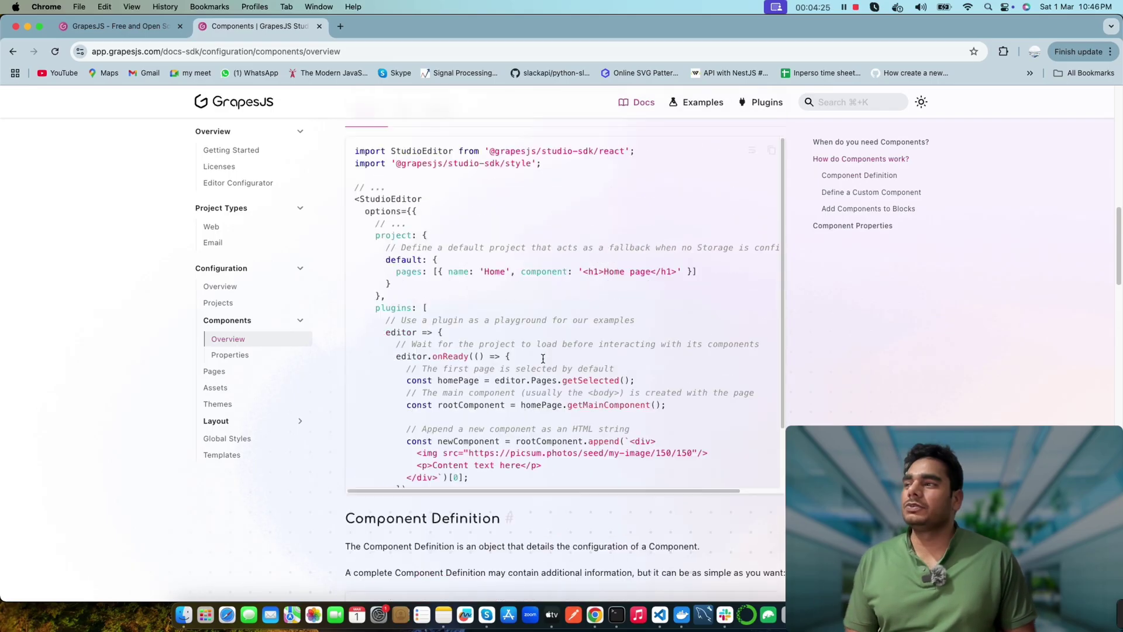
scroll(576, 430, up, 1)
scroll(594, 421, down, 3)
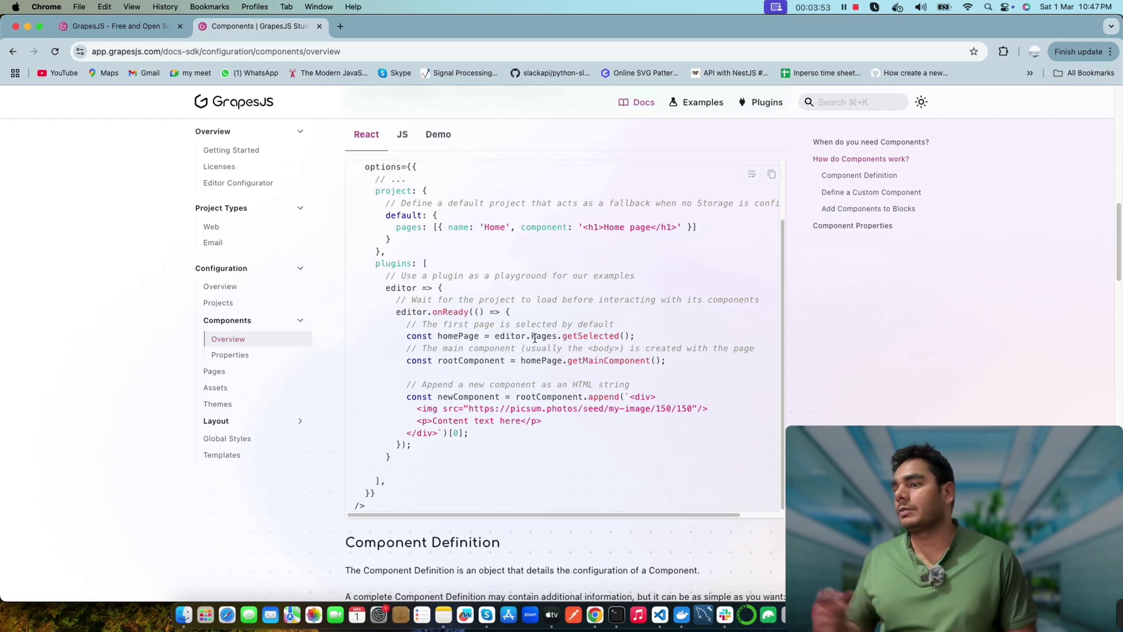
scroll(535, 338, down, 3)
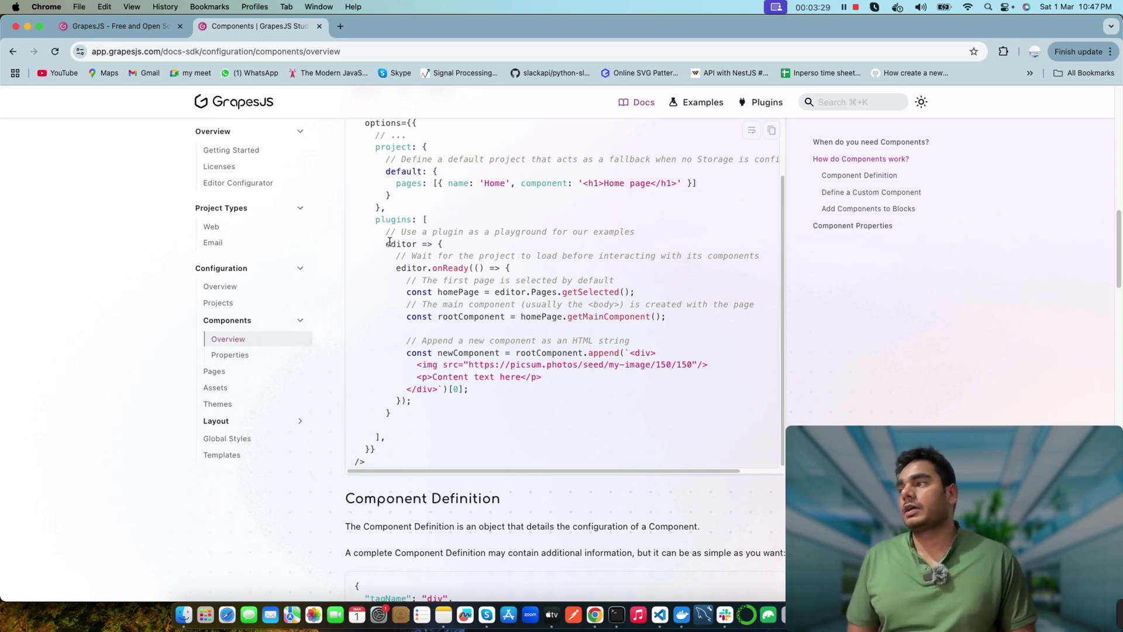
Step: Highlight the editor plugin code in the React sample, through the part that appends a new component as an HTML string
drag(367, 246, 606, 389)
drag(436, 389, 425, 387)
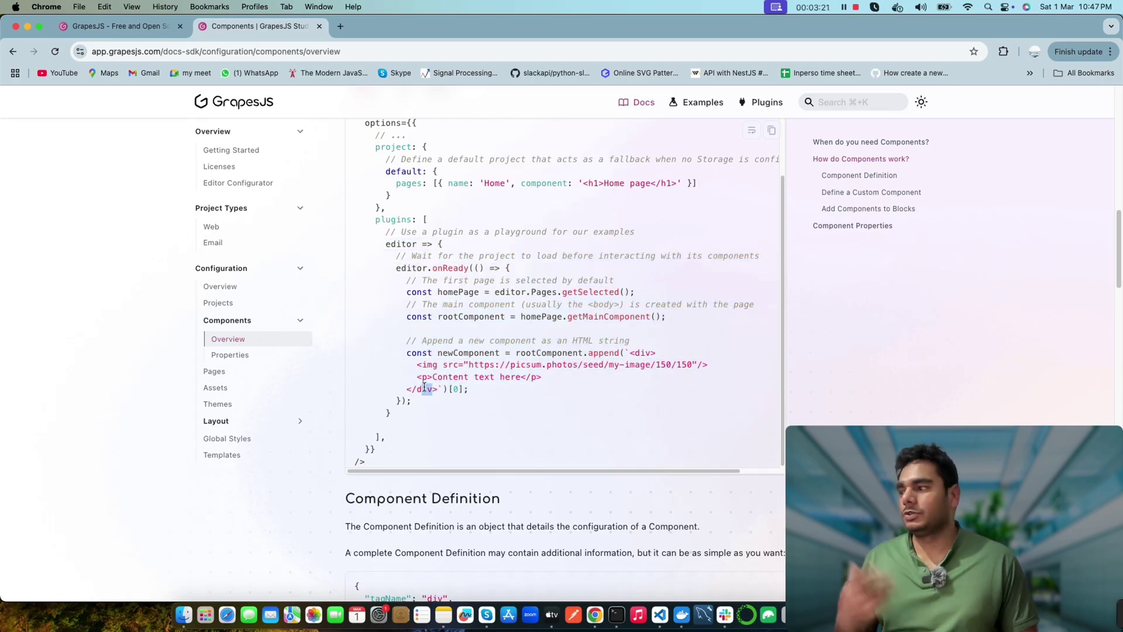
triple_click(419, 406)
click(433, 406)
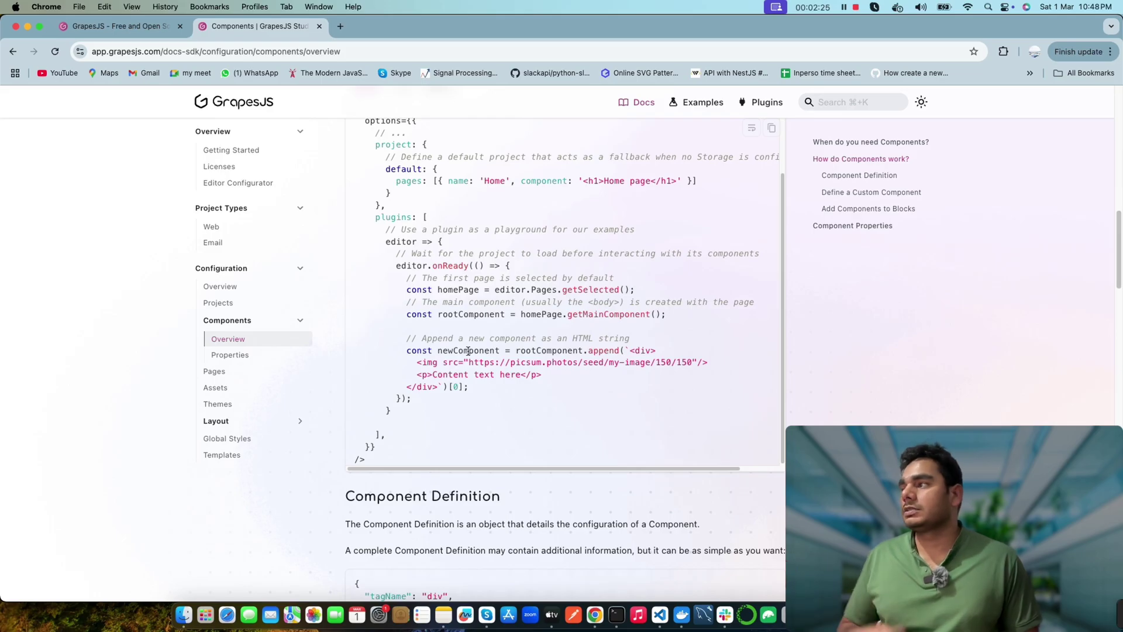
Step: Examine the Component Definition section and the code for defining a custom card component, through to Add Components to Blocks
scroll(468, 351, down, 1)
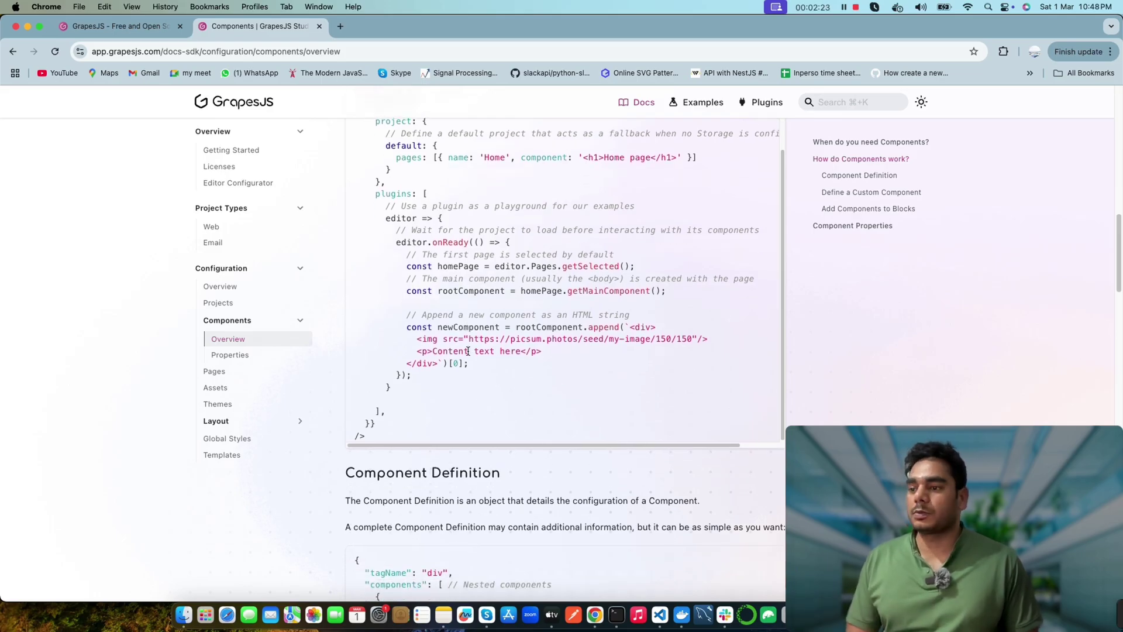
scroll(441, 386, down, 4)
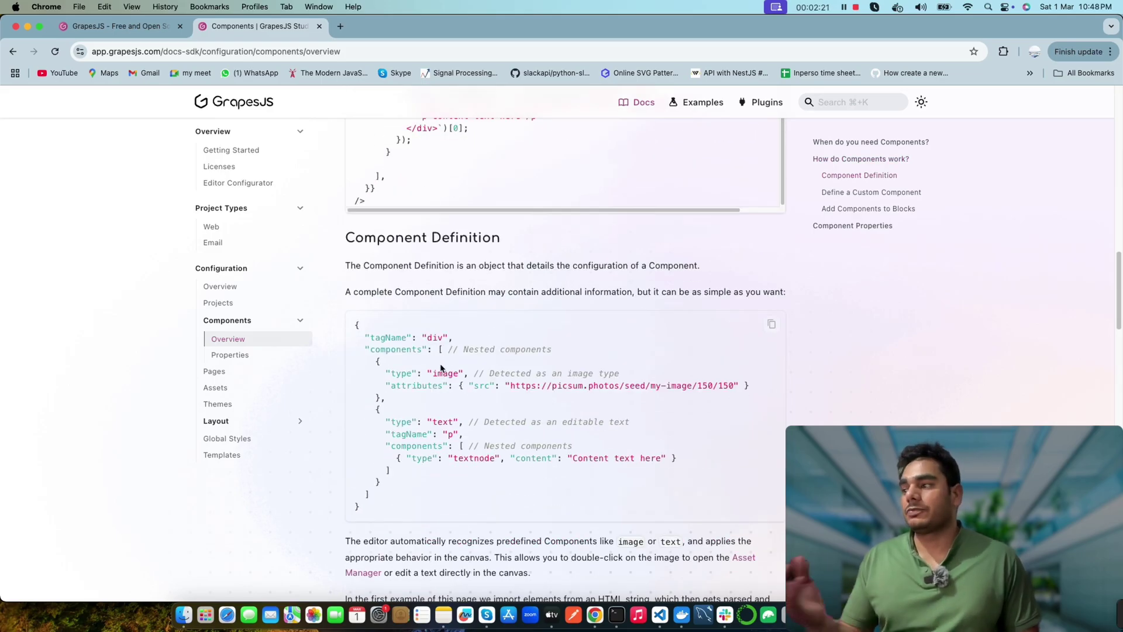
scroll(441, 368, down, 1)
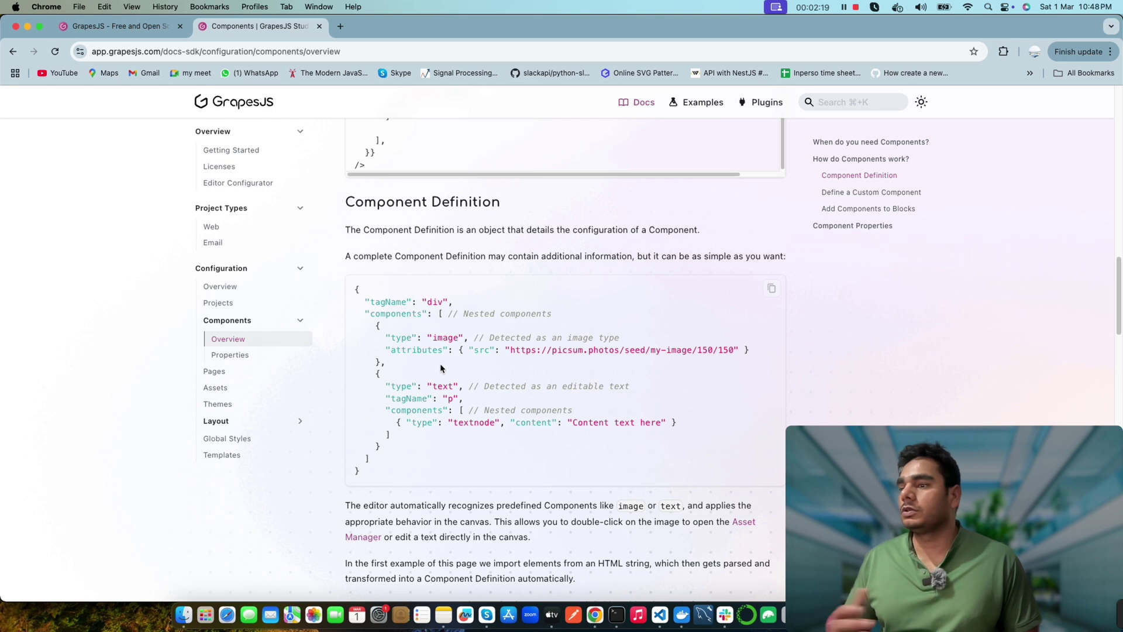
scroll(441, 367, down, 3)
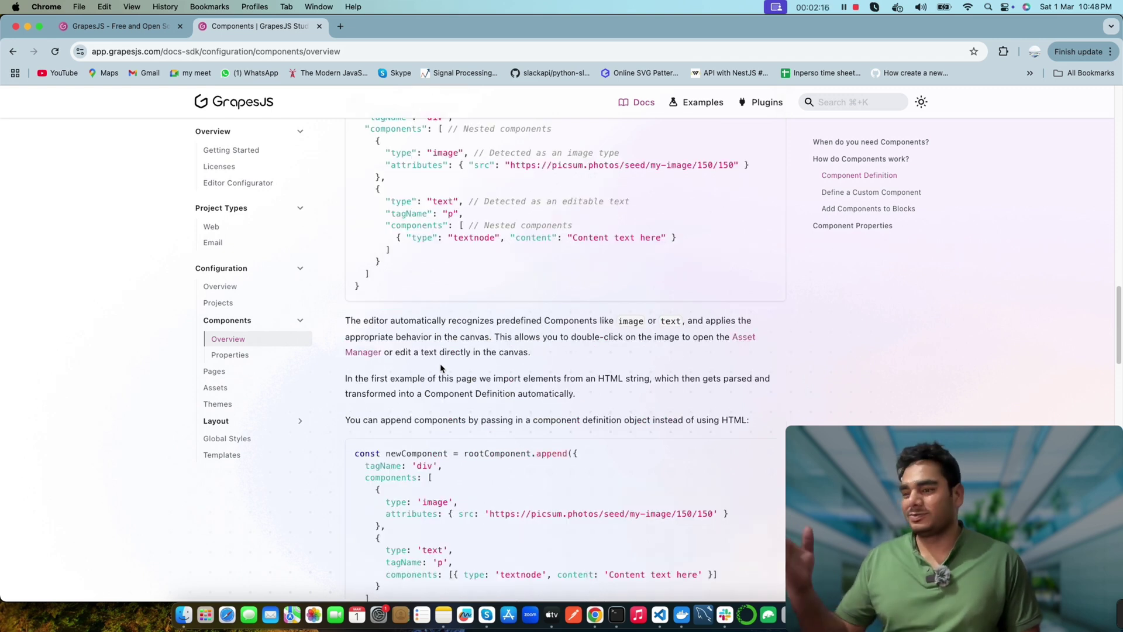
scroll(441, 368, down, 2)
scroll(548, 537, down, 9)
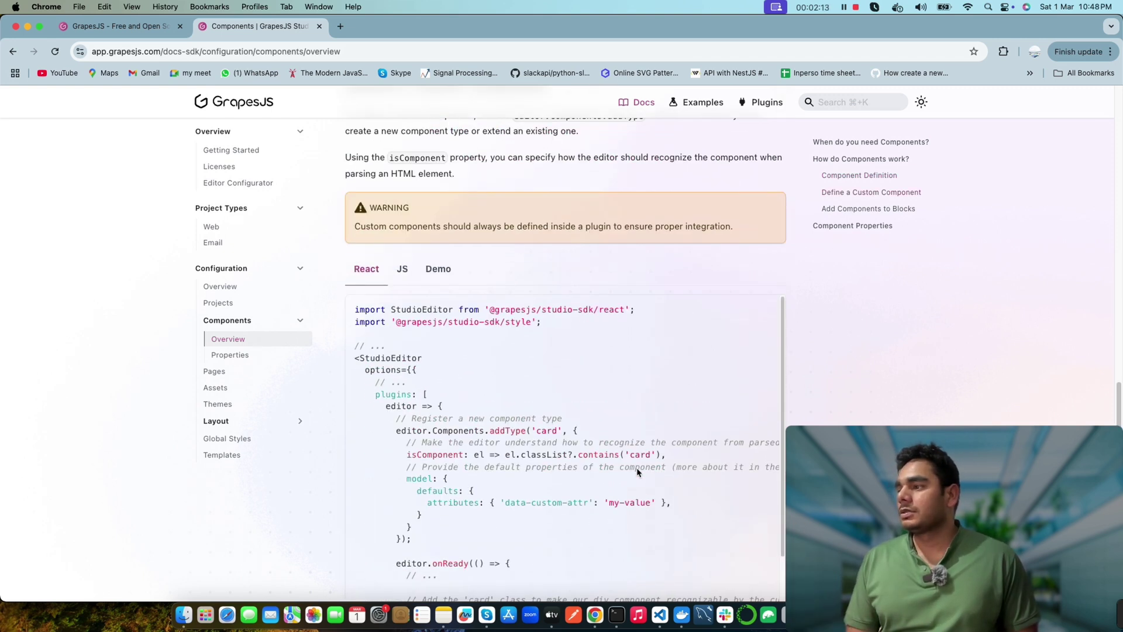
scroll(511, 388, down, 15)
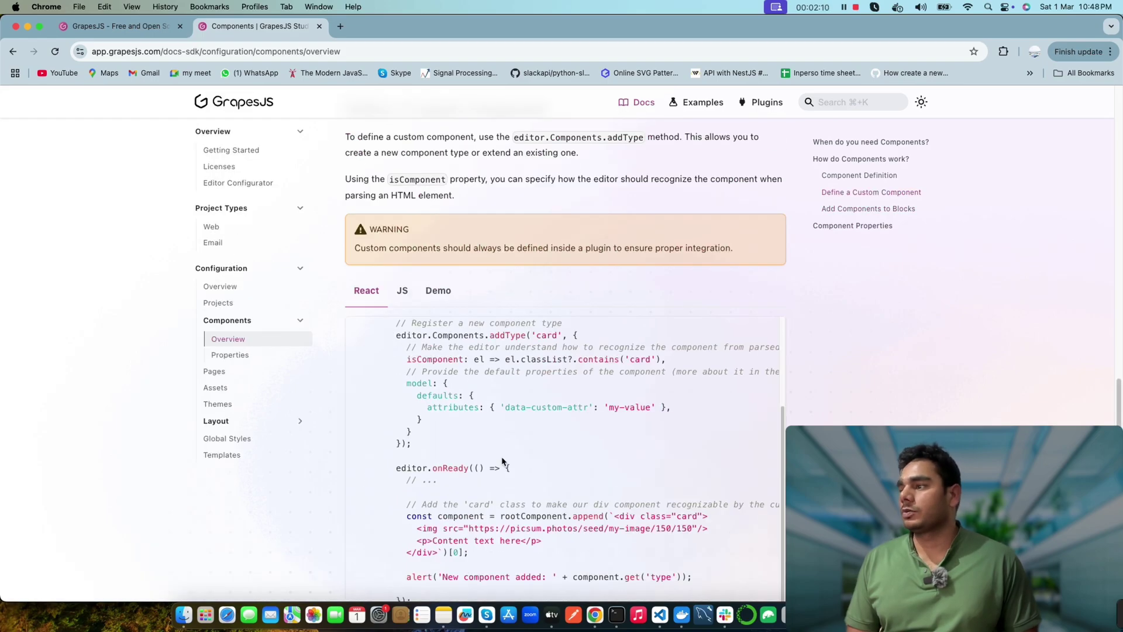
scroll(360, 334, down, 3)
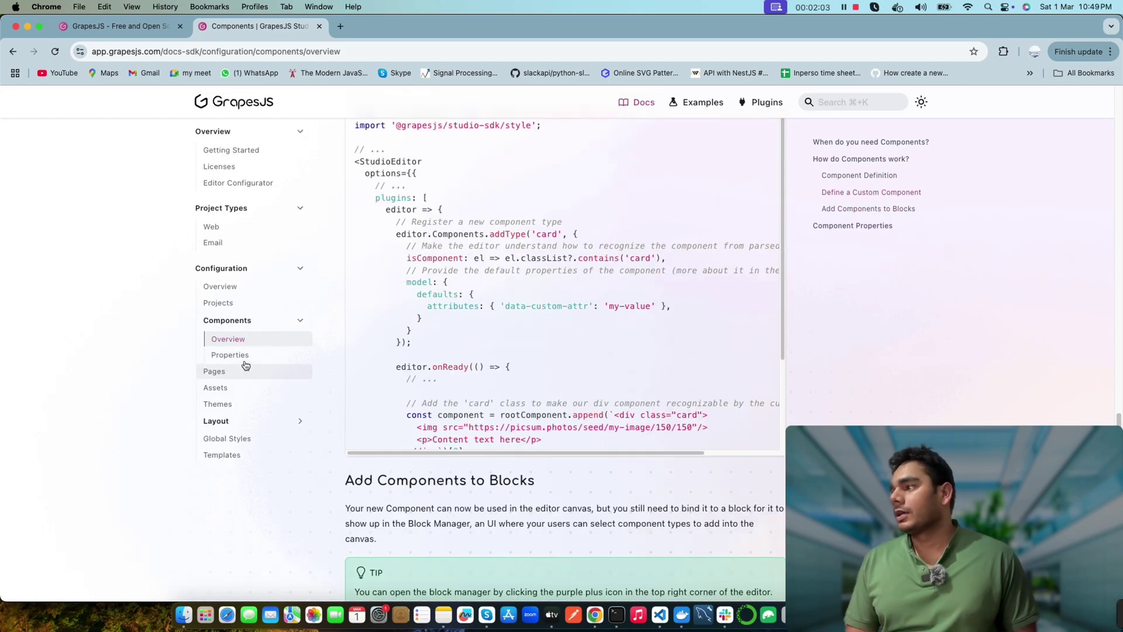
Step: Open the component Properties page and examine its table of contents, the Structural Properties React code, and the sections through Traits
click(230, 355)
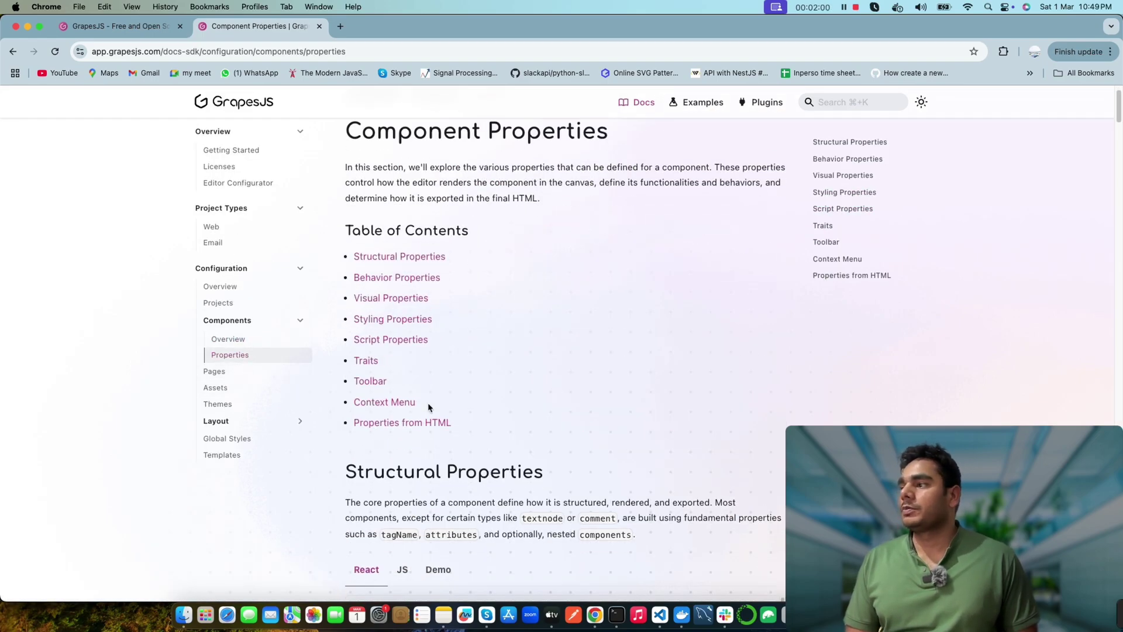
scroll(426, 404, down, 3)
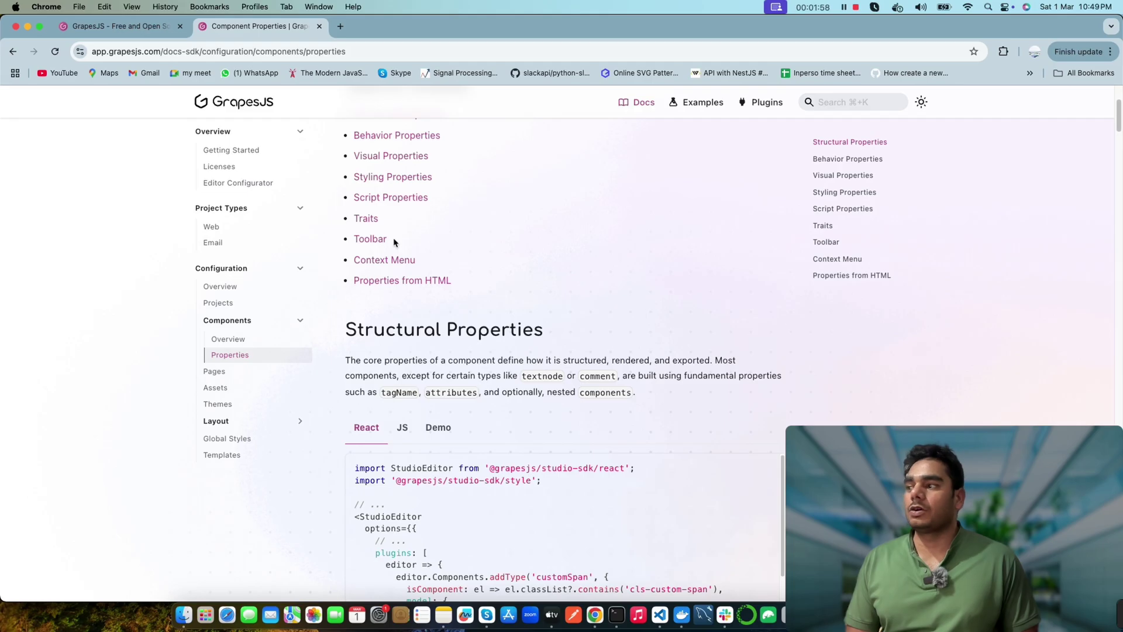
scroll(394, 242, up, 2)
scroll(555, 281, down, 10)
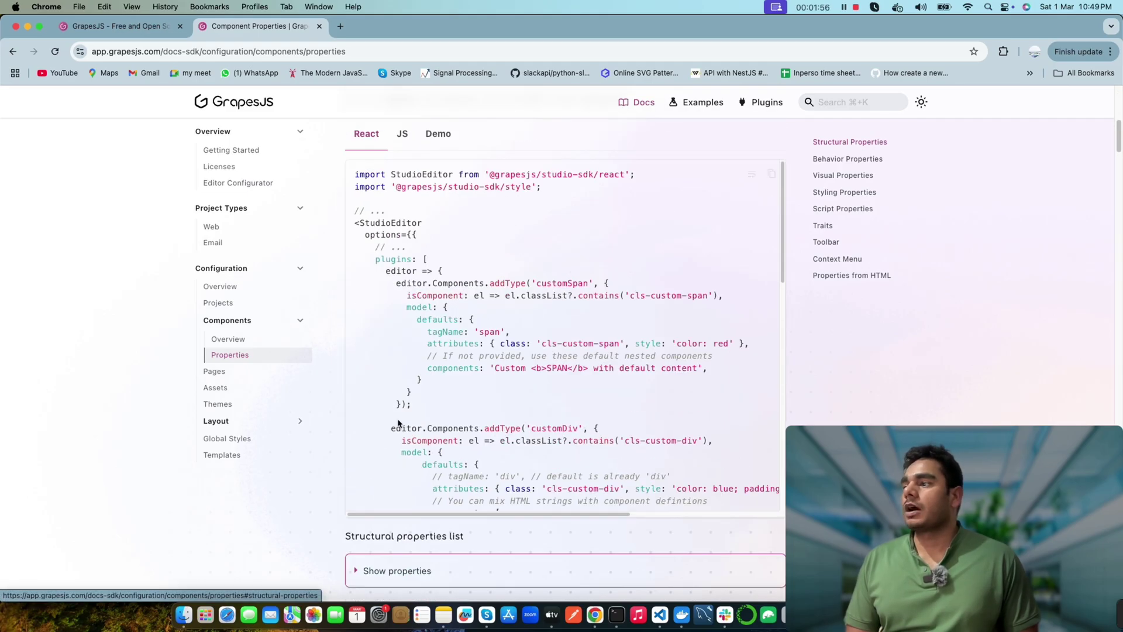
scroll(456, 366, down, 10)
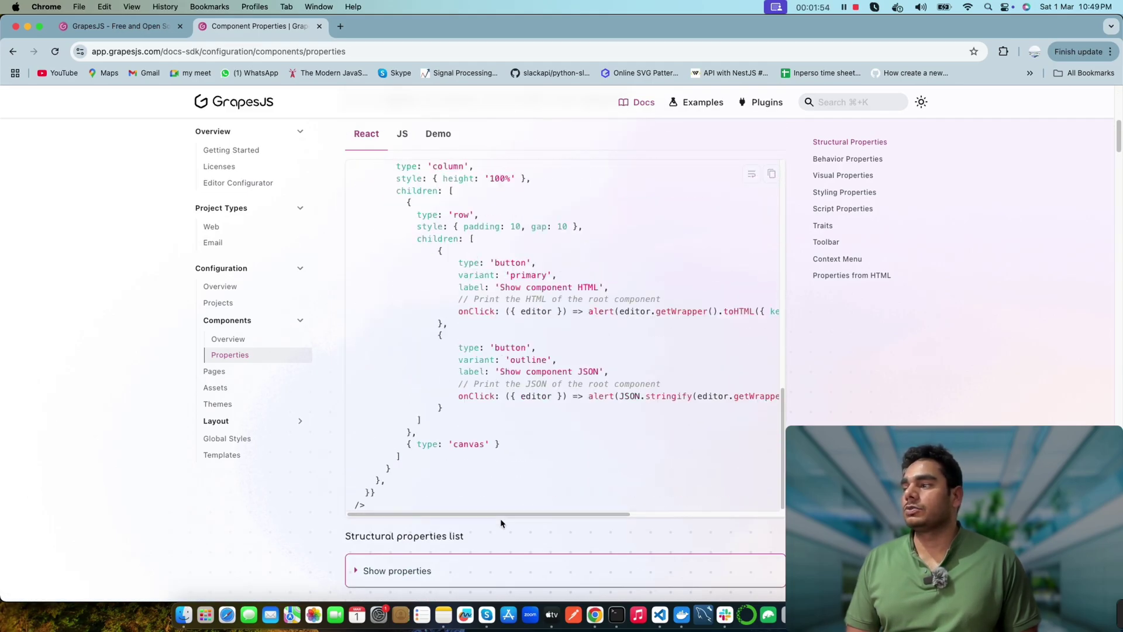
scroll(503, 518, down, 15)
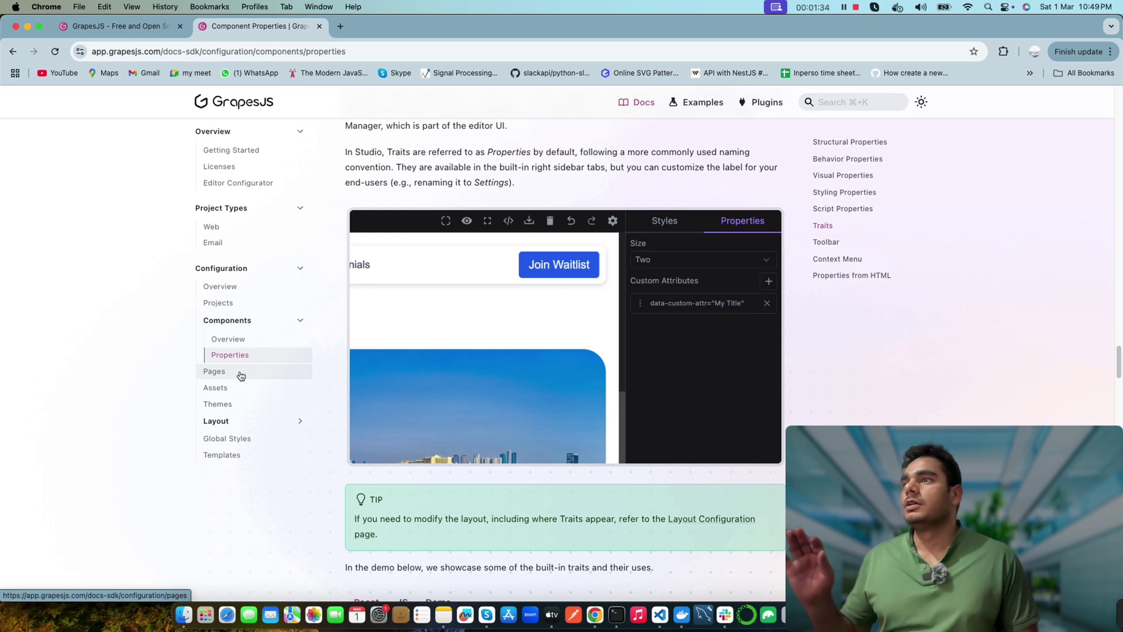
Step: Open the Pages configuration page and read the Initialization code that defines the Home, About and Contact pages
click(240, 376)
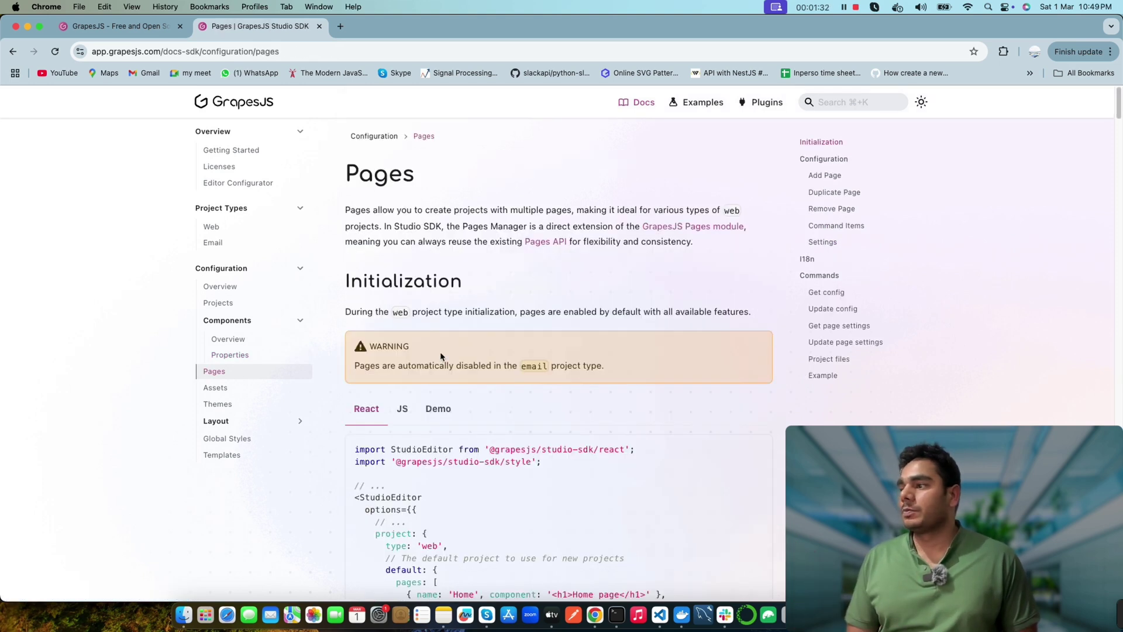
scroll(440, 357, down, 5)
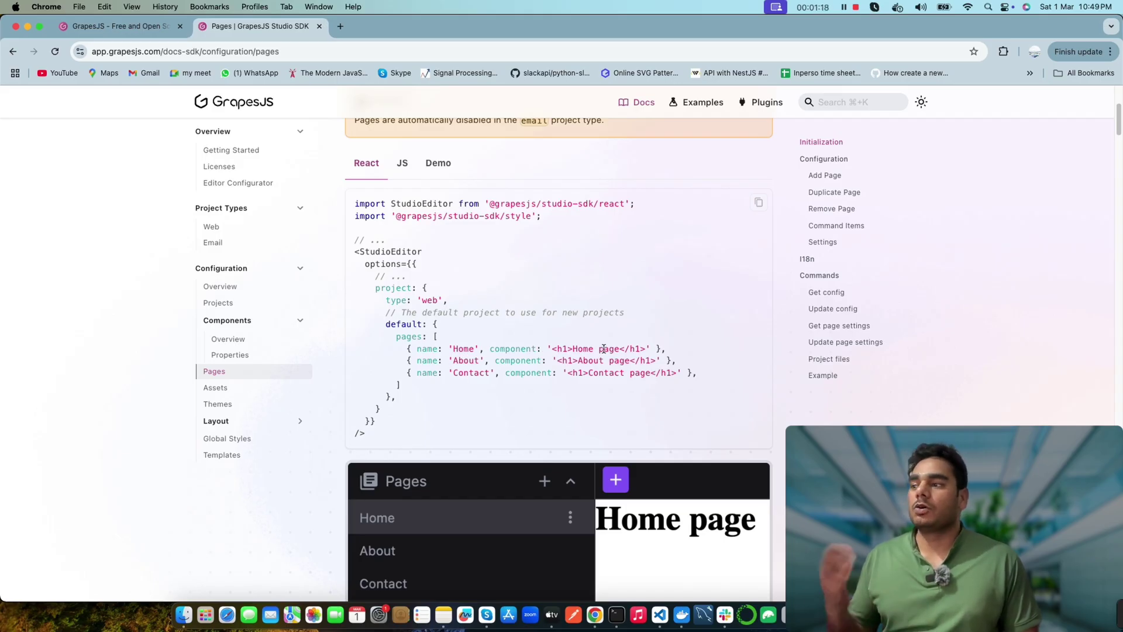
scroll(488, 346, down, 1)
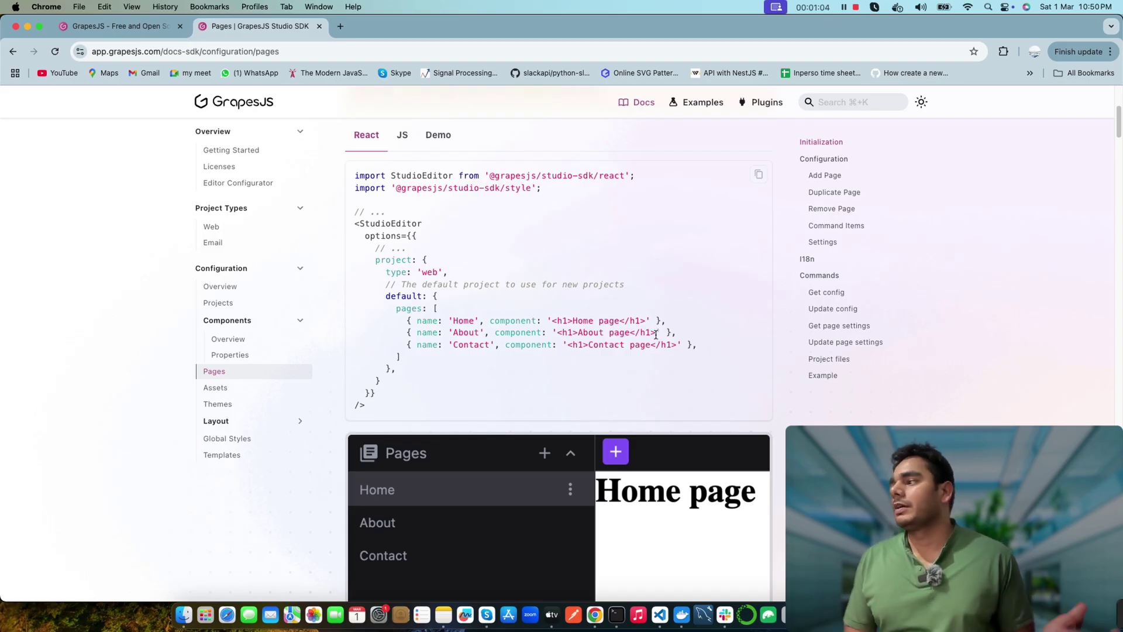
Step: Open the Assets configuration page and examine the Cloud Storage and Custom Storage sections with their code samples
click(213, 388)
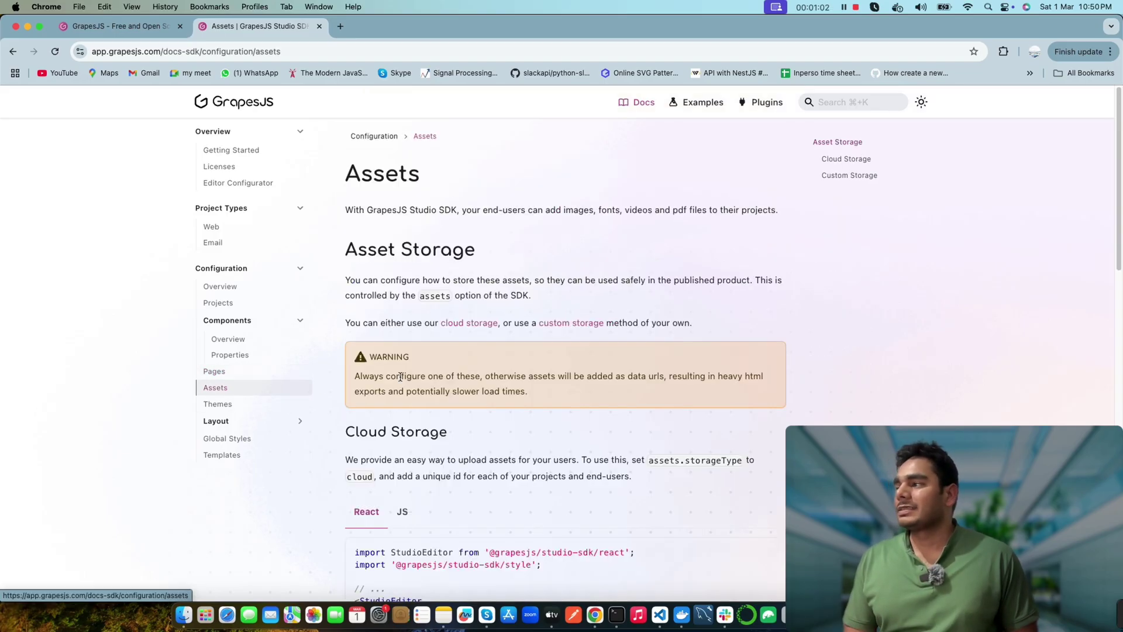
scroll(402, 376, down, 5)
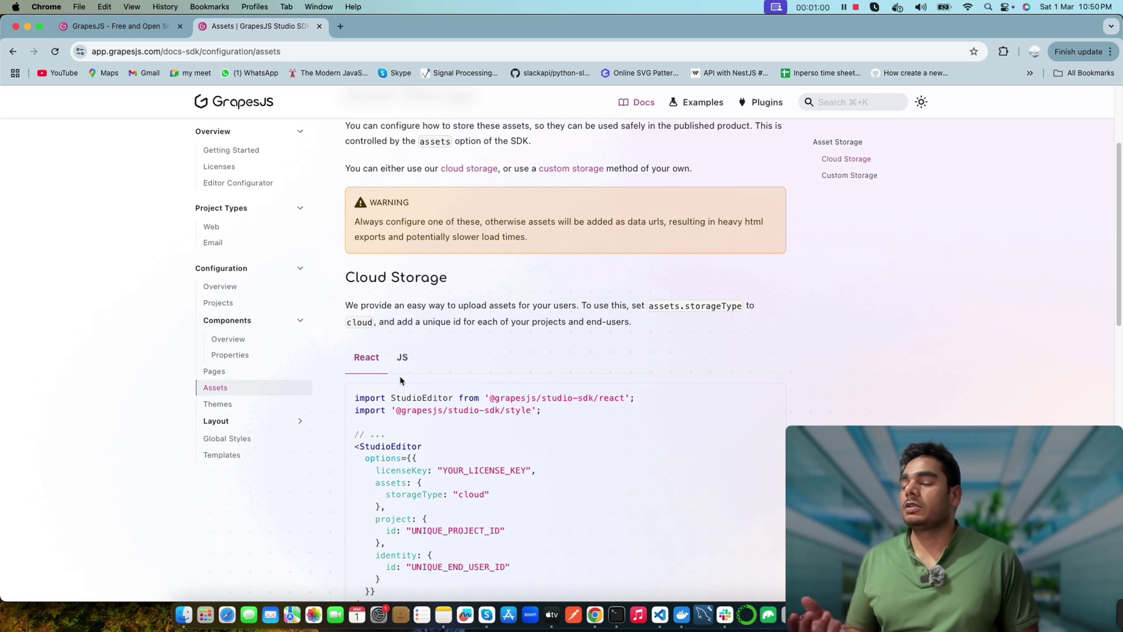
scroll(400, 376, down, 3)
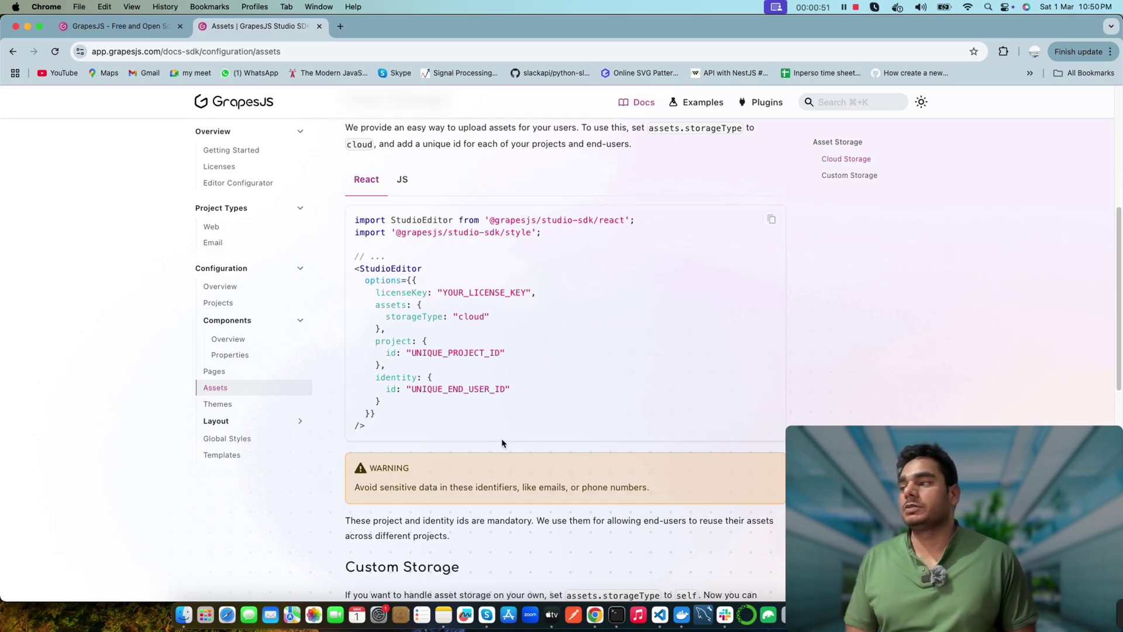
scroll(501, 443, down, 10)
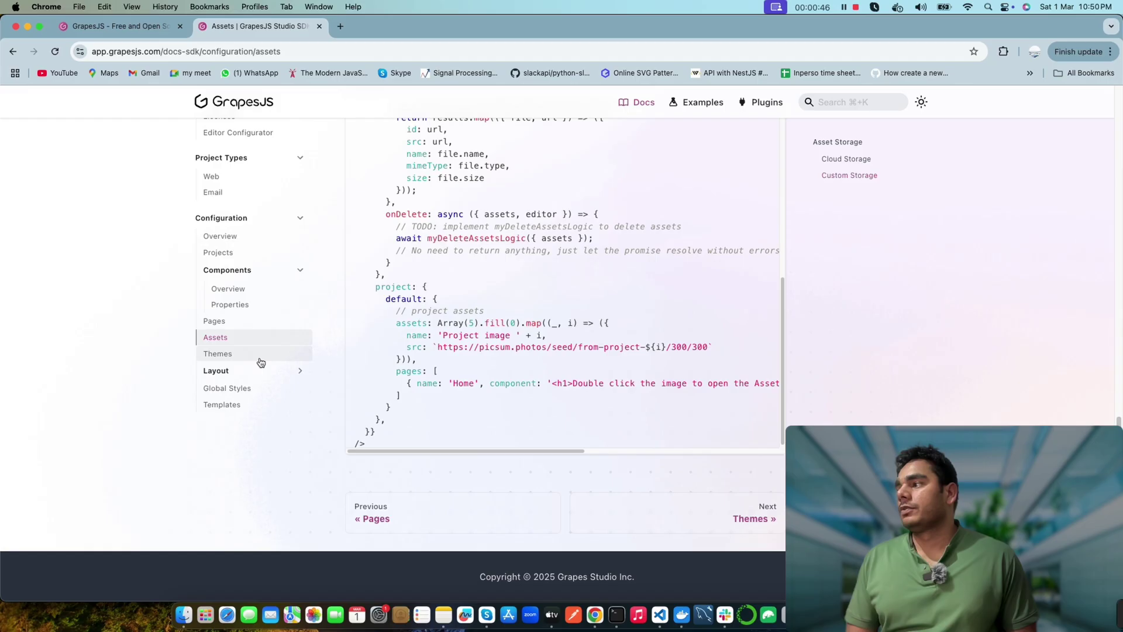
Step: Open the Themes configuration page and examine the light base theme and customTheme override code, through to Custom Theme Colors
click(257, 356)
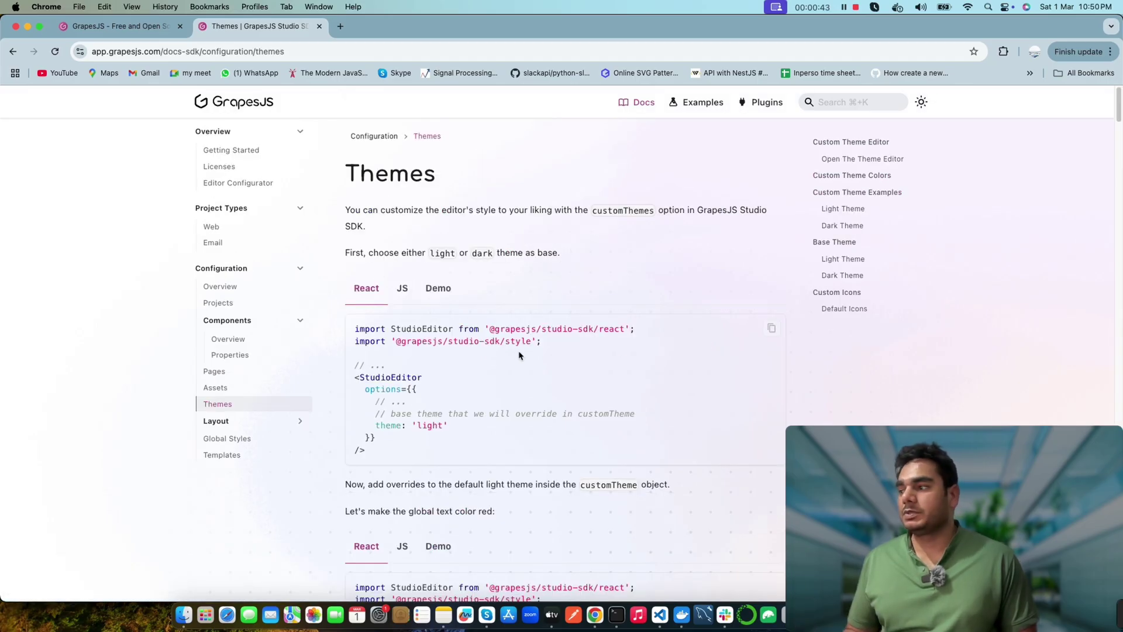
scroll(519, 355, down, 2)
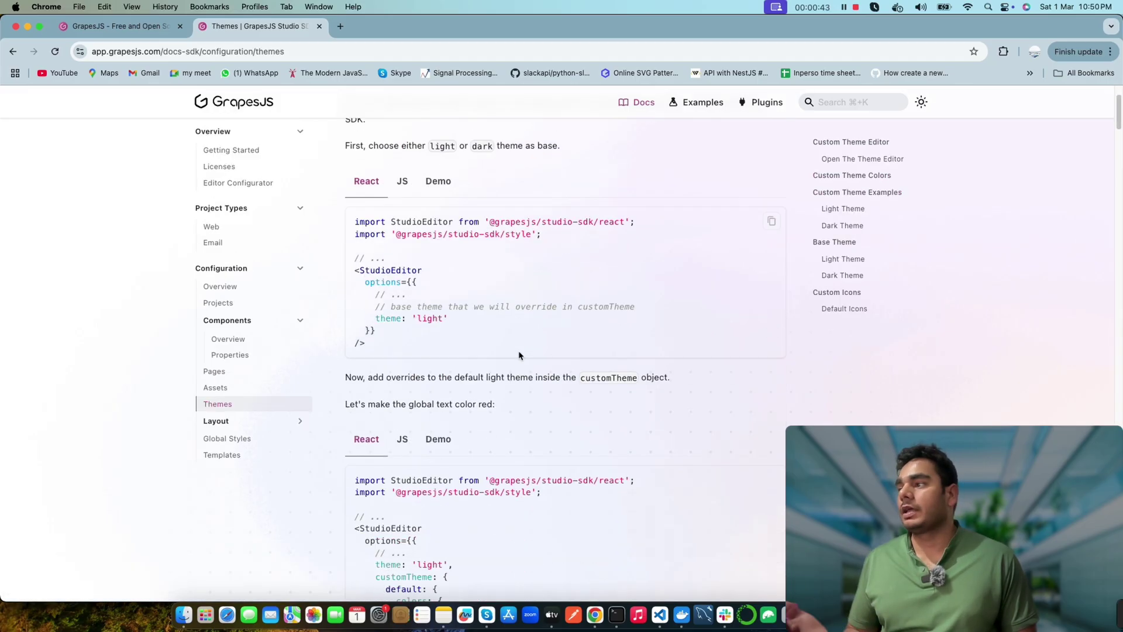
scroll(519, 355, down, 1)
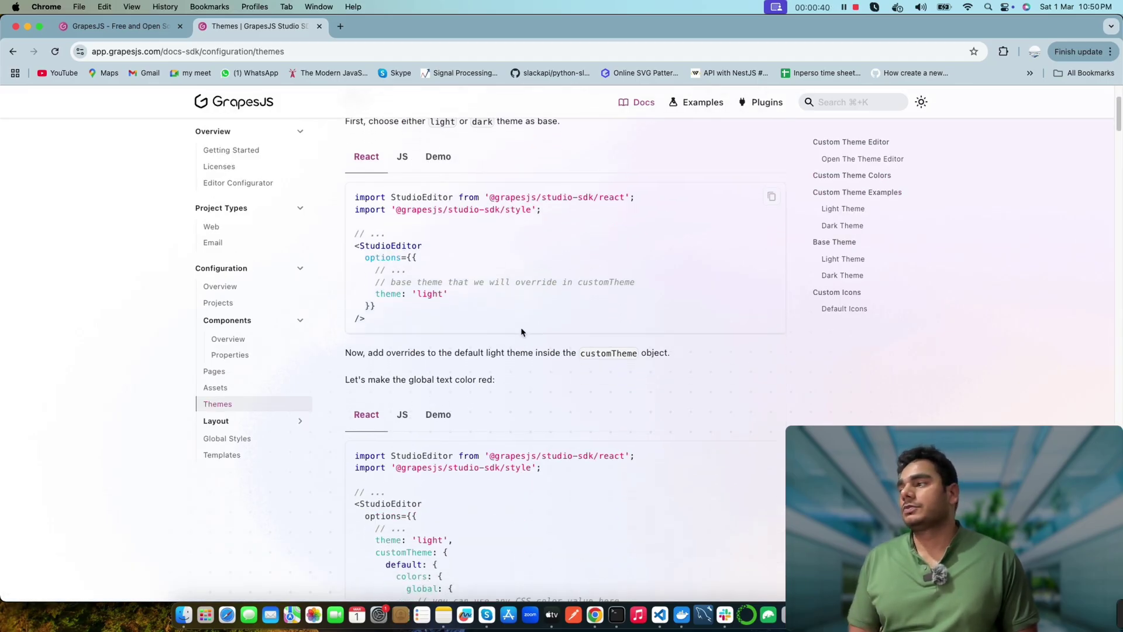
scroll(483, 498, down, 5)
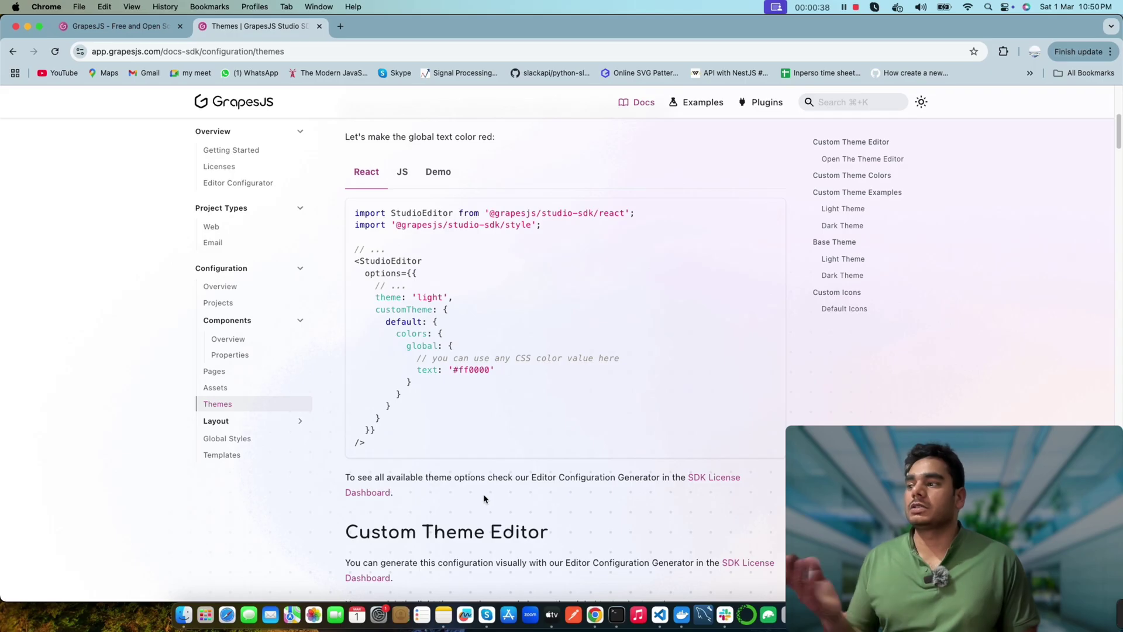
drag(364, 286, 518, 443)
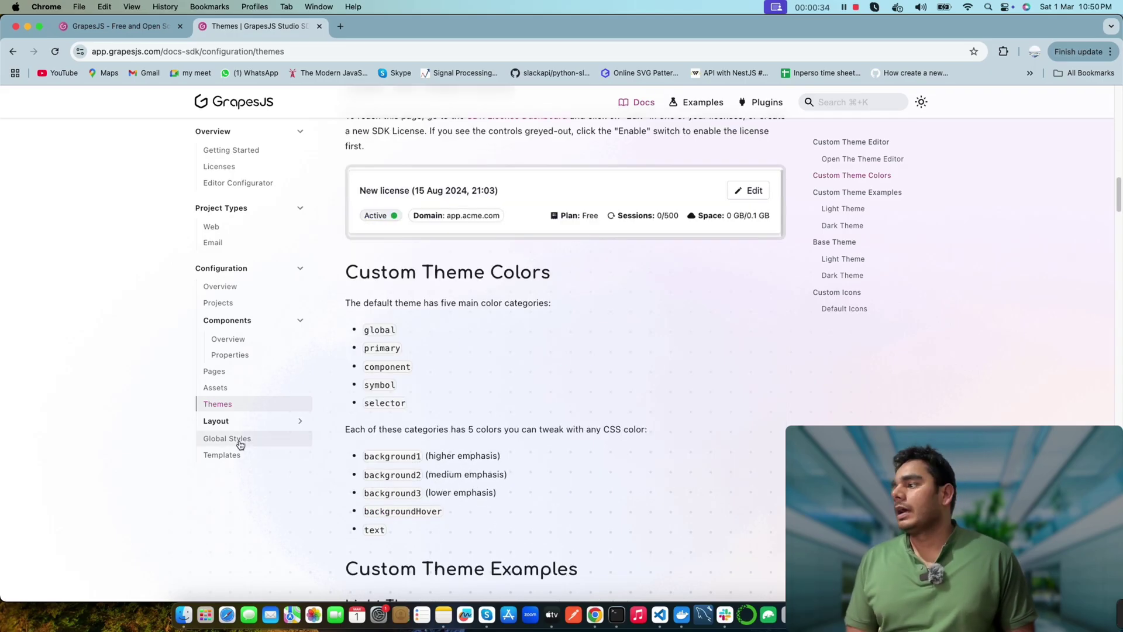
Step: Glance at the Global Styles page and read the Templates page, including the Initialization section's React code
click(231, 440)
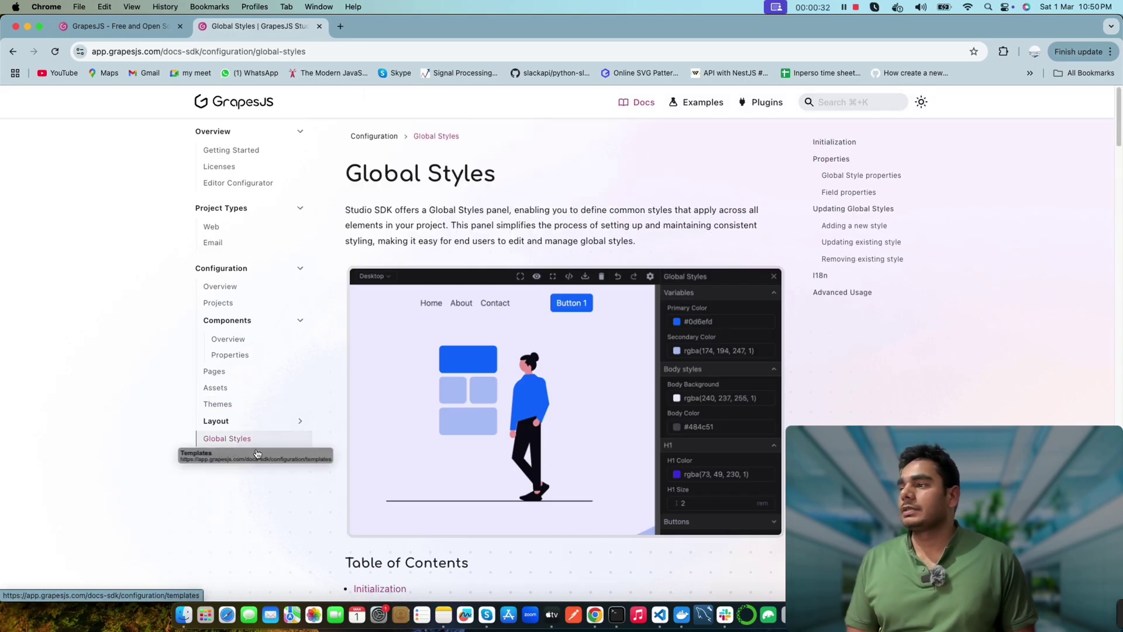
click(259, 455)
scroll(483, 369, down, 5)
scroll(483, 370, up, 5)
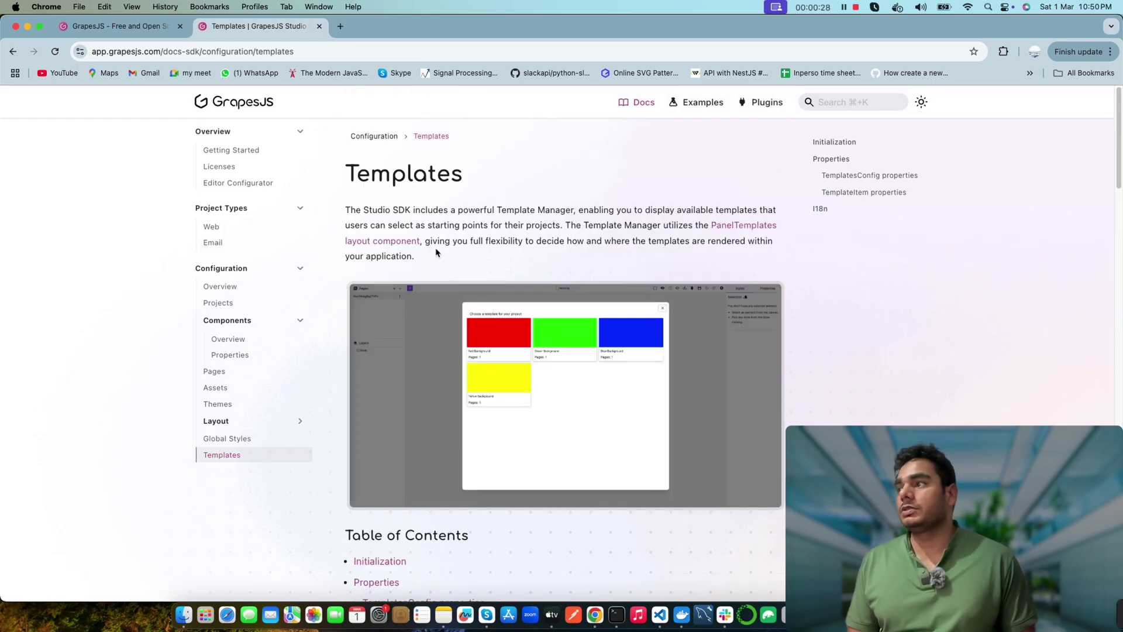
scroll(557, 324, down, 3)
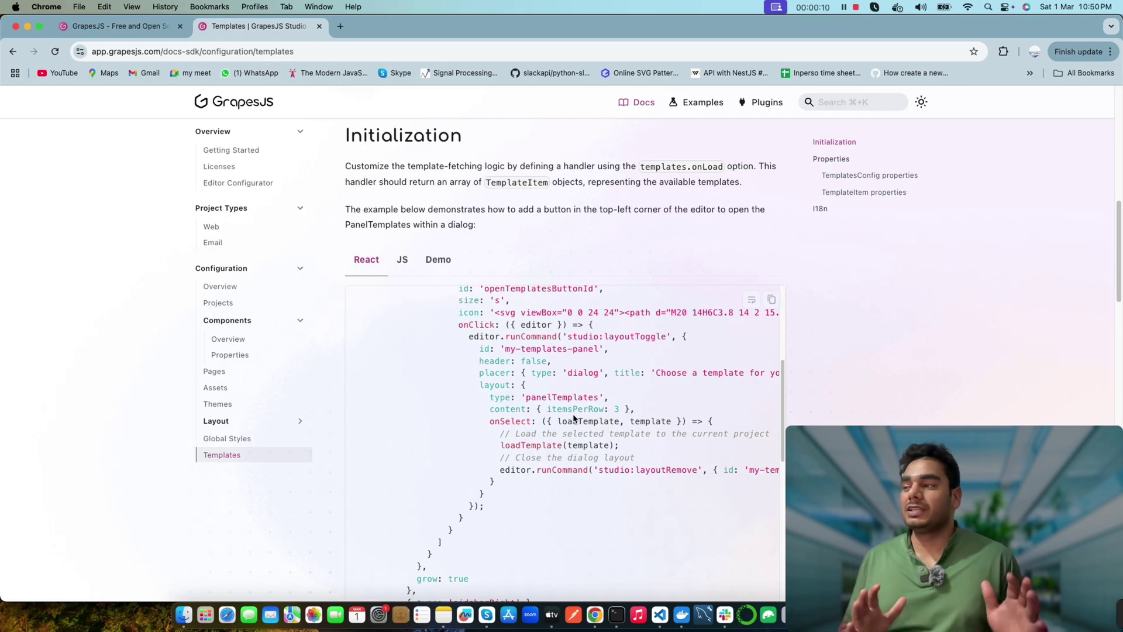
scroll(425, 310, up, 8)
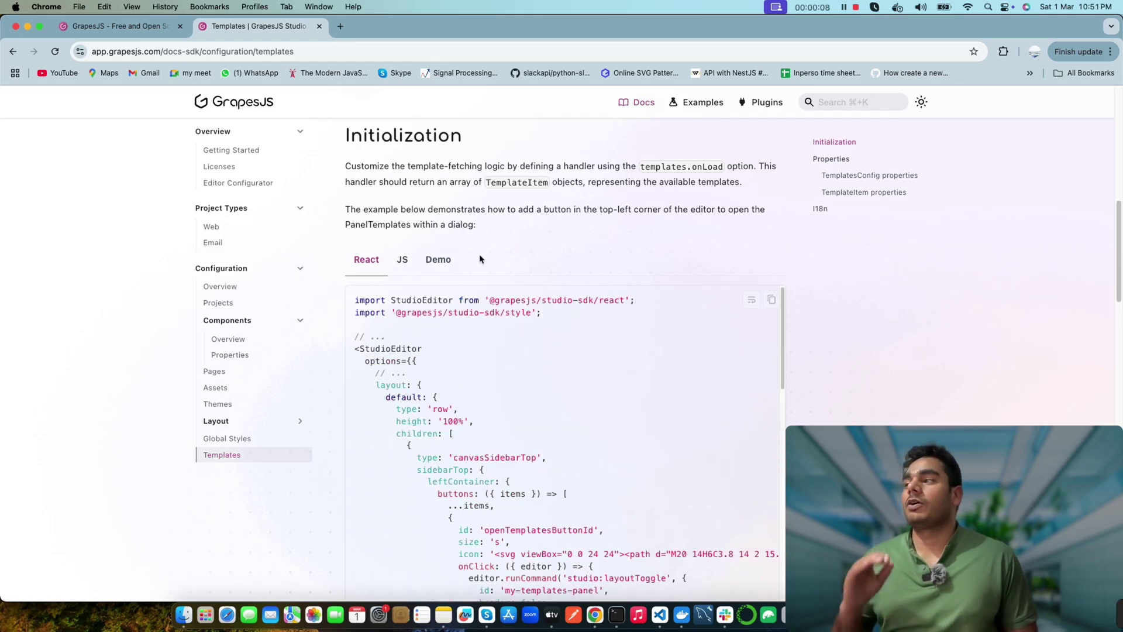
scroll(511, 243, up, 10)
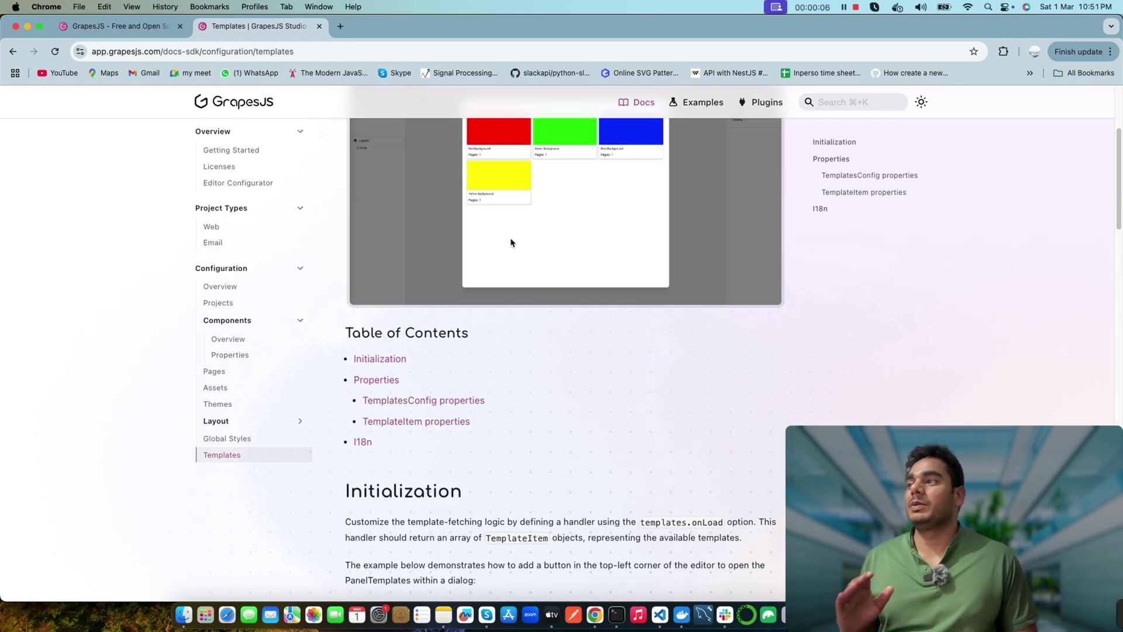
scroll(510, 243, up, 6)
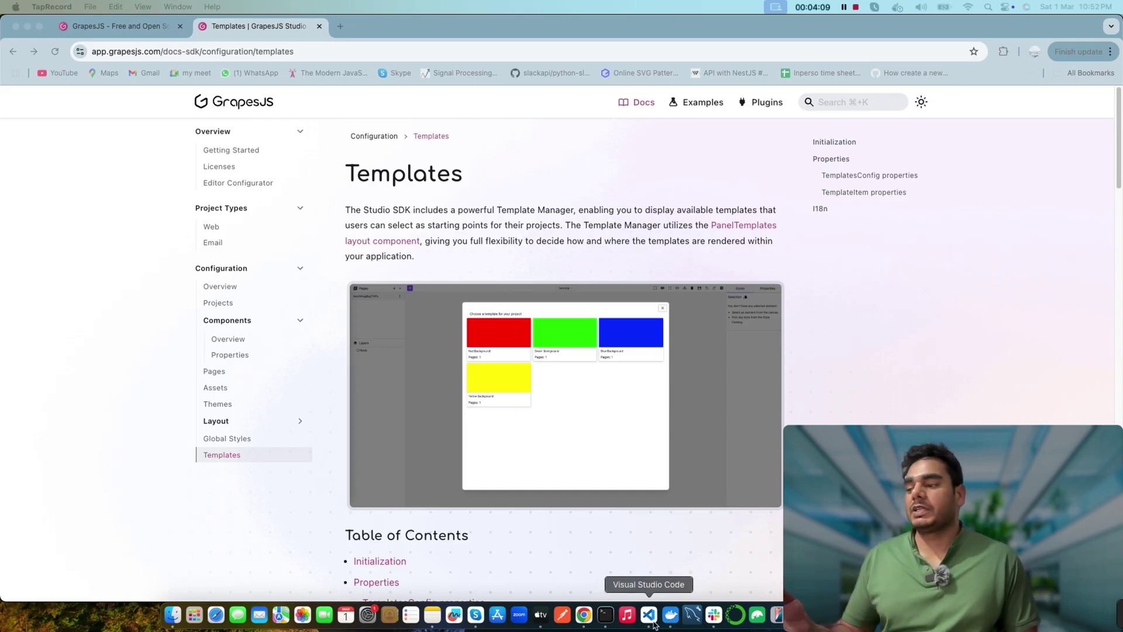
Step: Switch to the my-app project in Visual Studio Code, check its running dev server, and view the app at localhost:5173 in Chrome
click(653, 623)
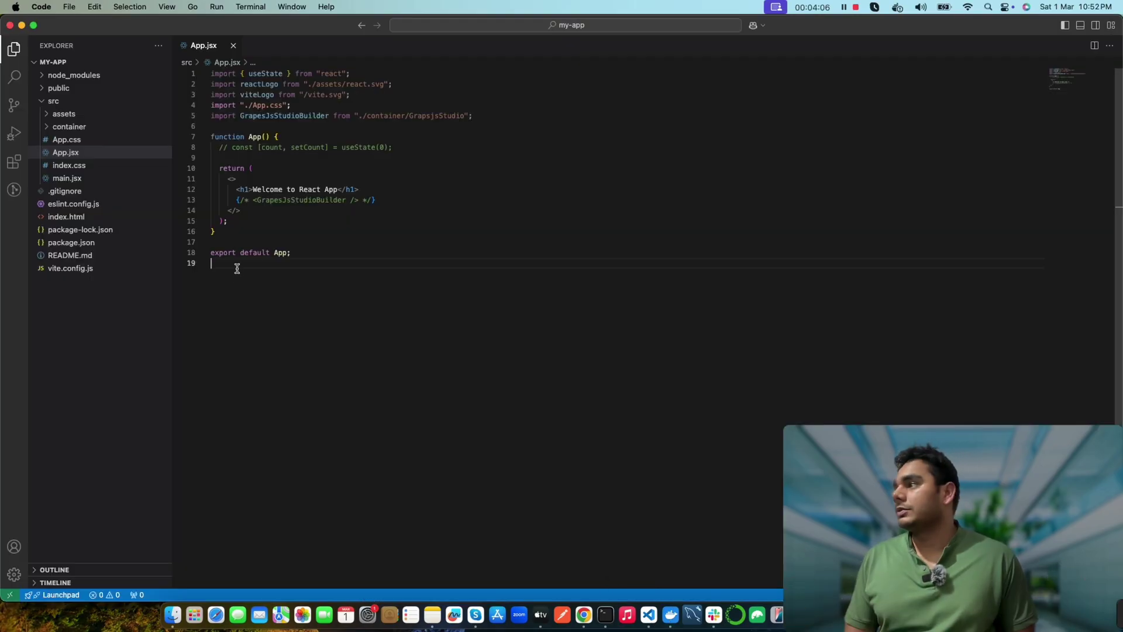
click(139, 338)
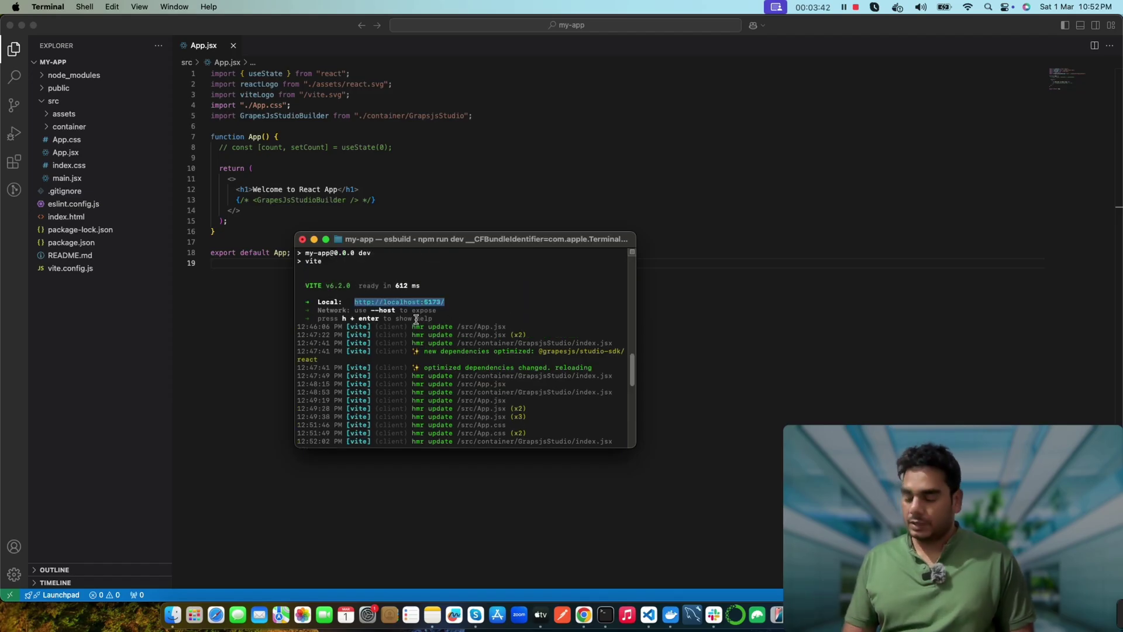
click(584, 614)
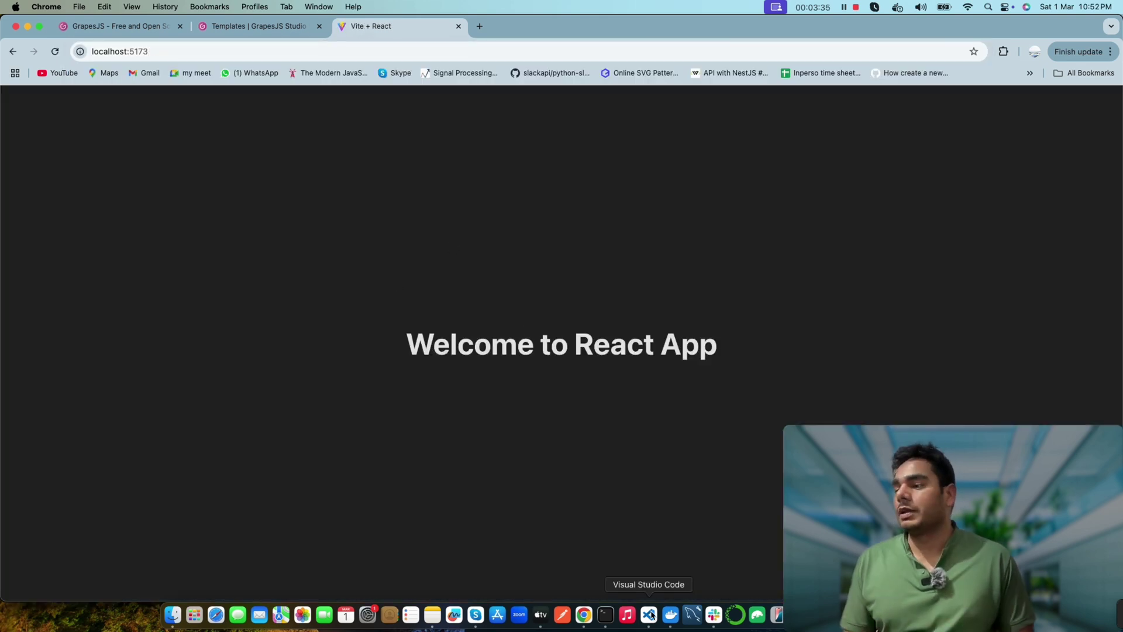
Step: In App.jsx in Visual Studio Code, comment out the "Welcome to React App" heading and uncomment the GrapesJsStudioBuilder component
click(650, 614)
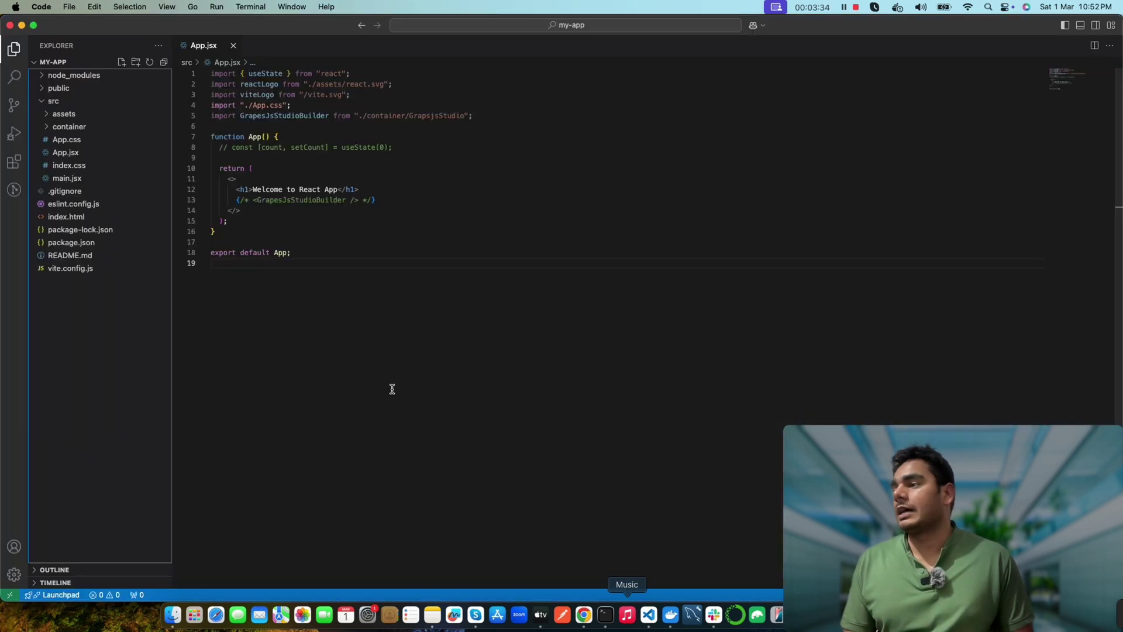
drag(231, 188, 381, 188)
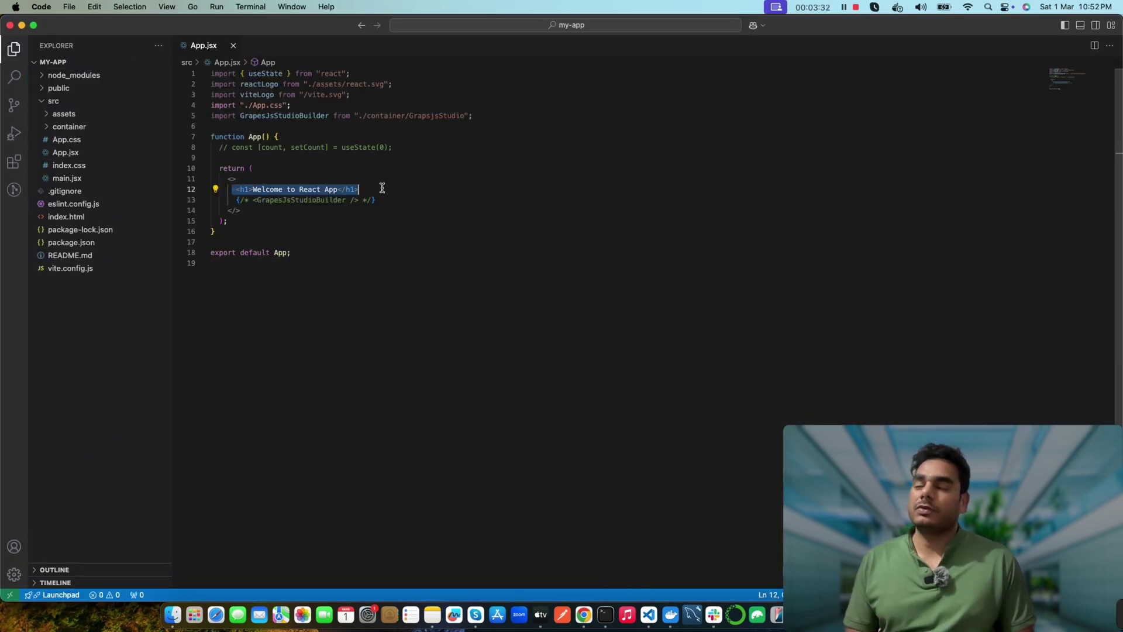
key(super+slash)
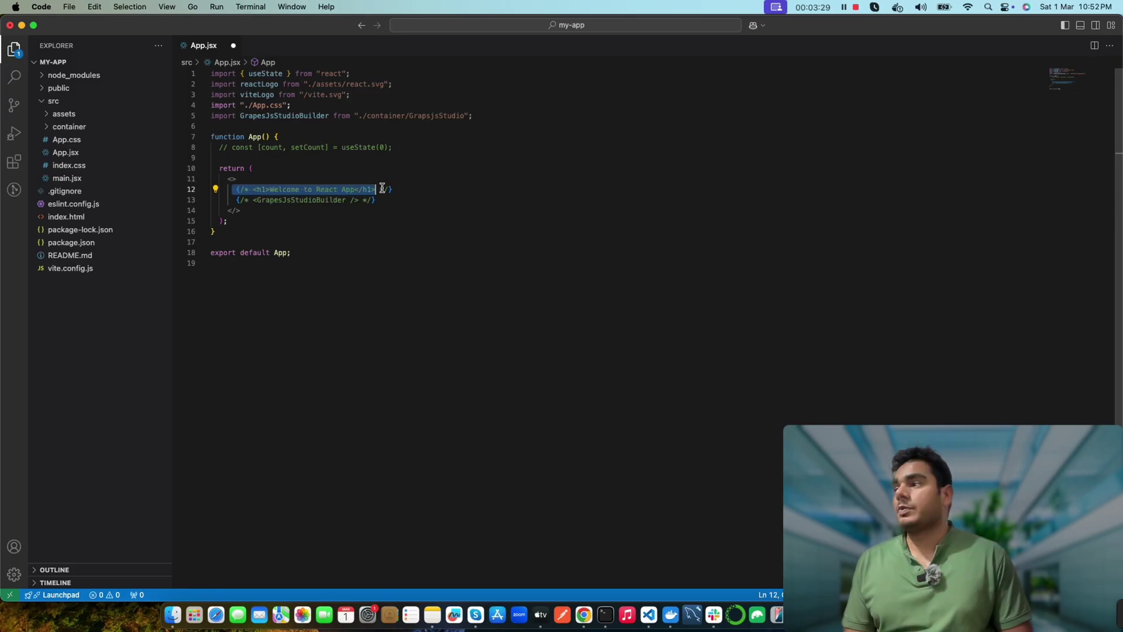
key(Down)
key(Down)
key(Up)
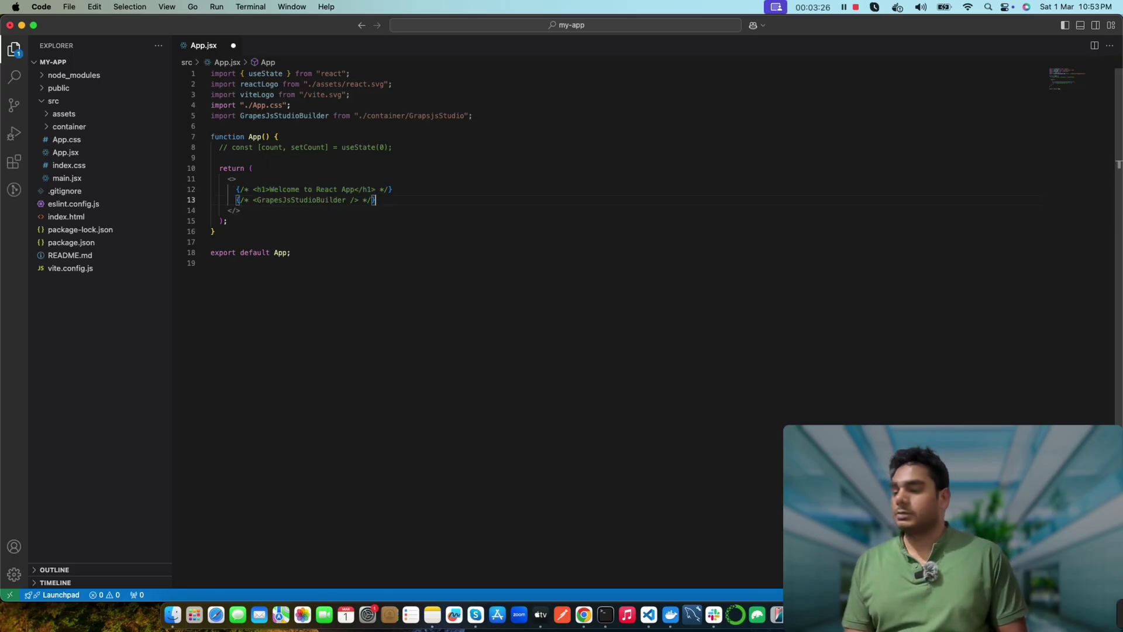
Step: View the updated app in Chrome and select the "werrgrdfg" text on the editor canvas to inspect its layers and properties
click(583, 614)
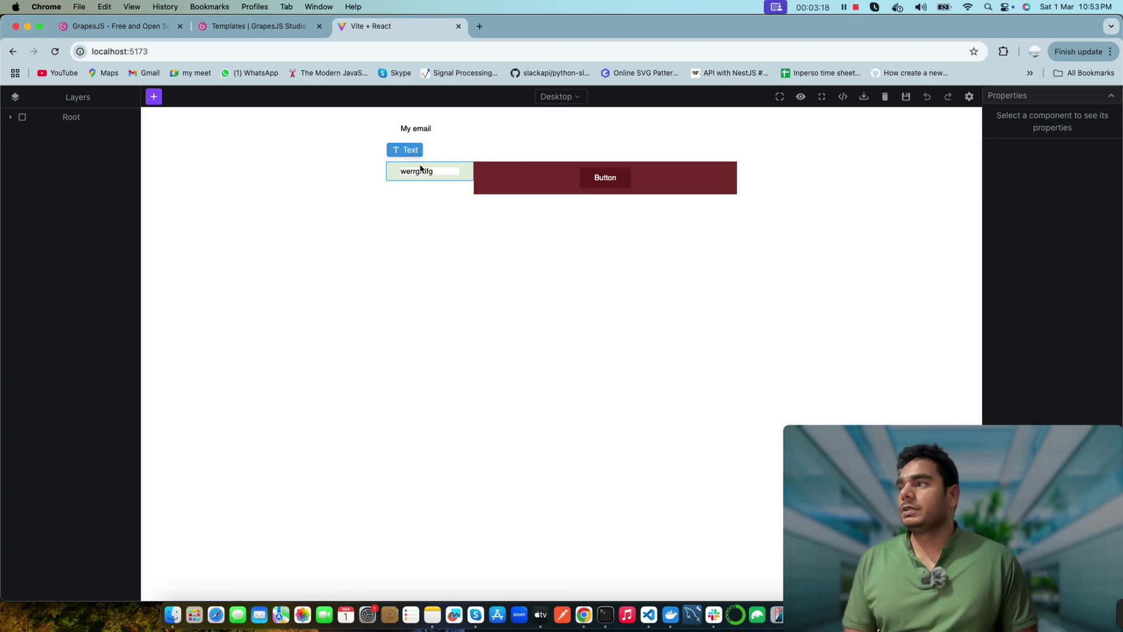
click(401, 174)
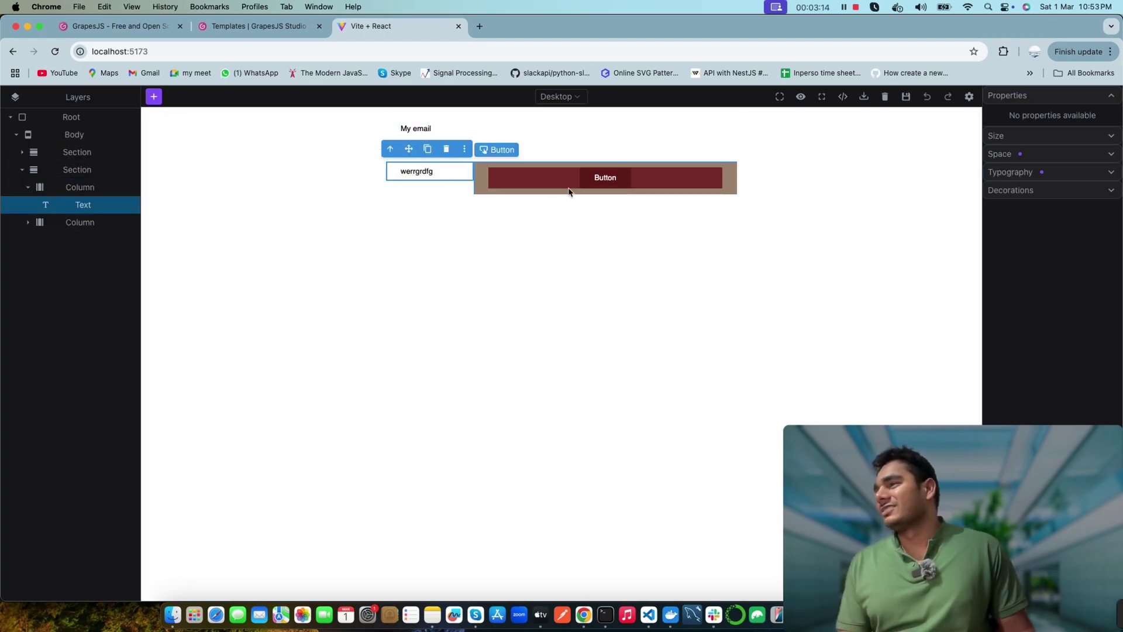
click(11, 119)
Step: Add an Image block from the Content blocks to the column containing the "werrgrdfg" text
click(153, 96)
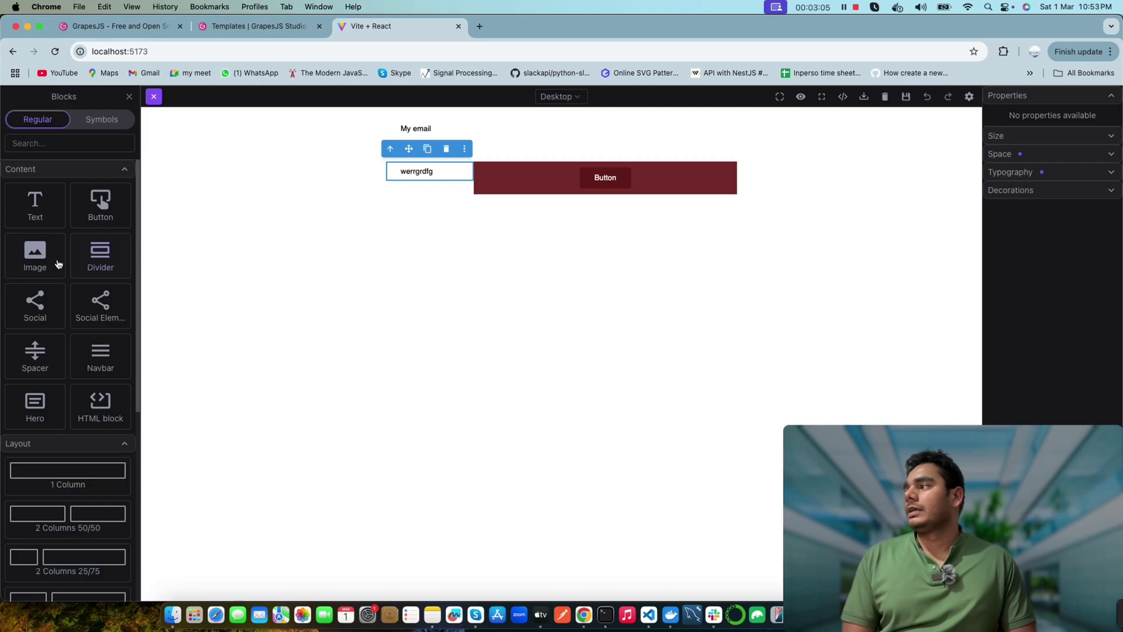
drag(58, 260, 329, 328)
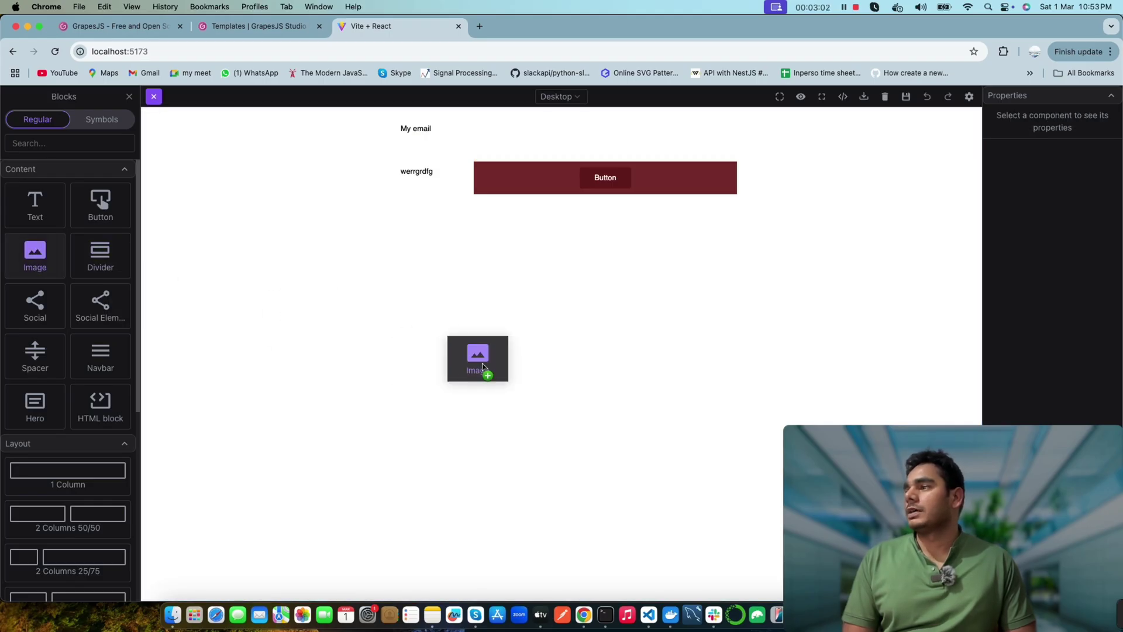
drag(489, 371, 456, 181)
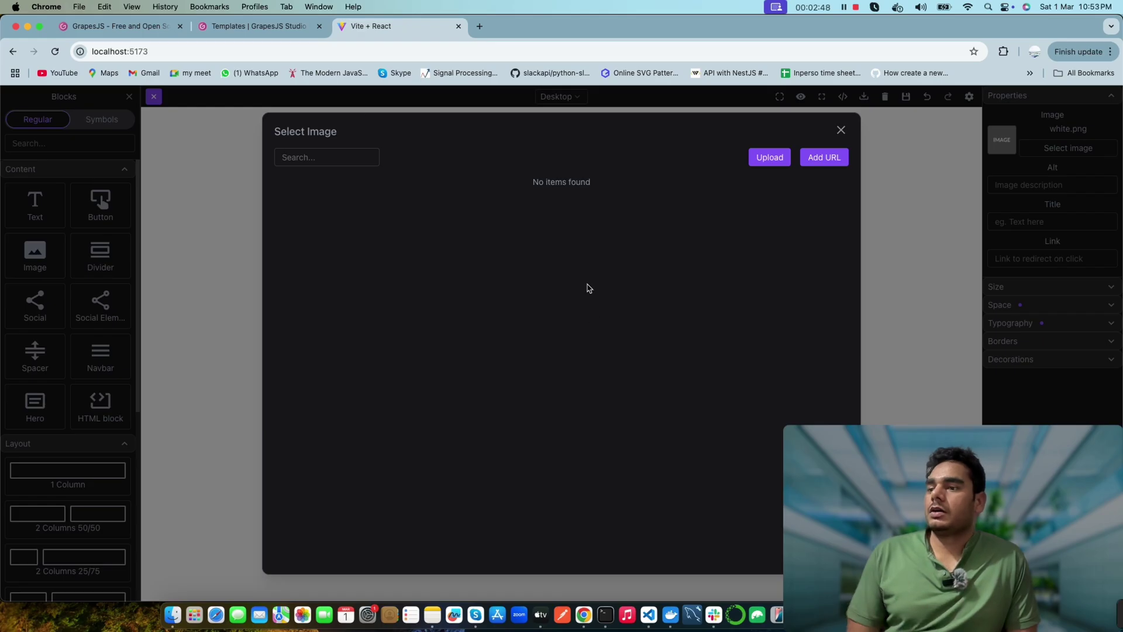
Step: Check the Add URL option in the Select Image dialog and close the dialog without choosing an image
click(814, 159)
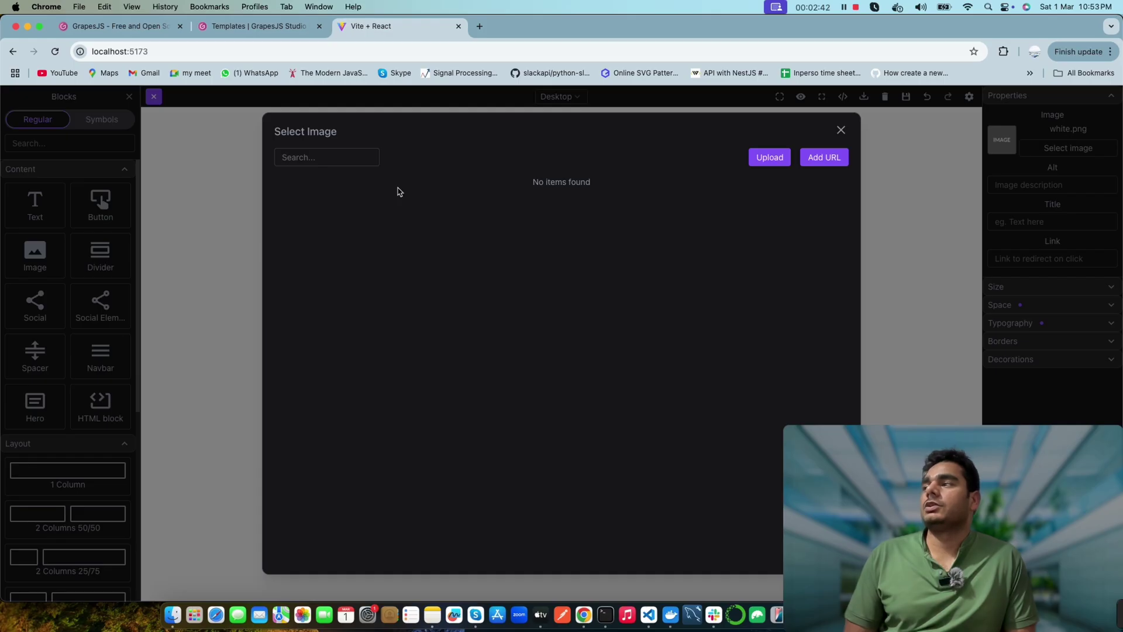
click(841, 130)
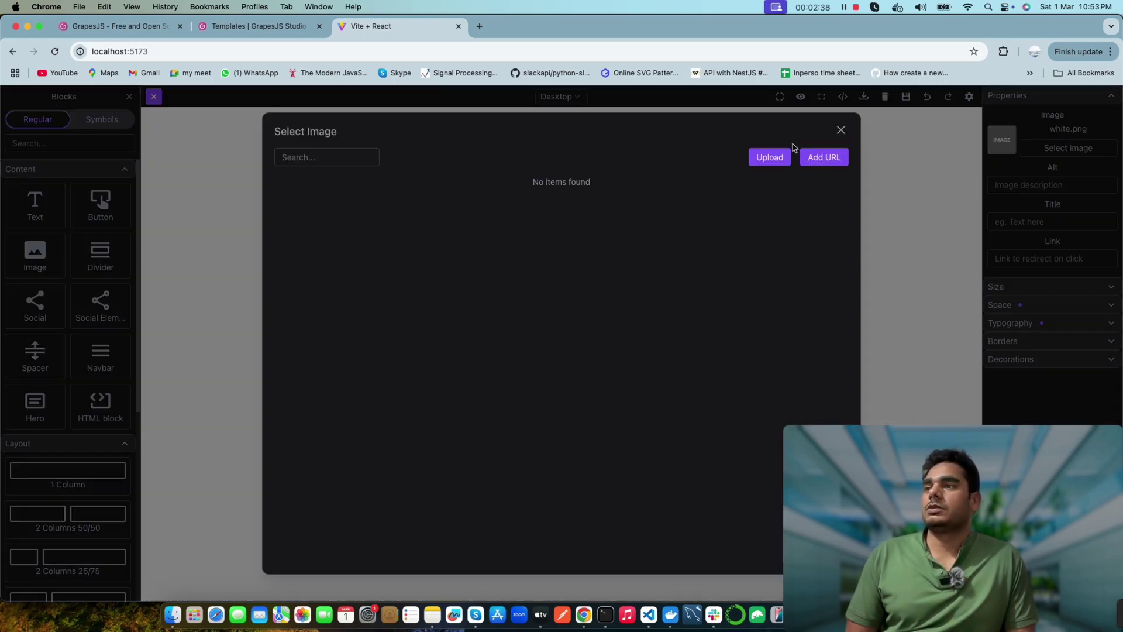
click(841, 132)
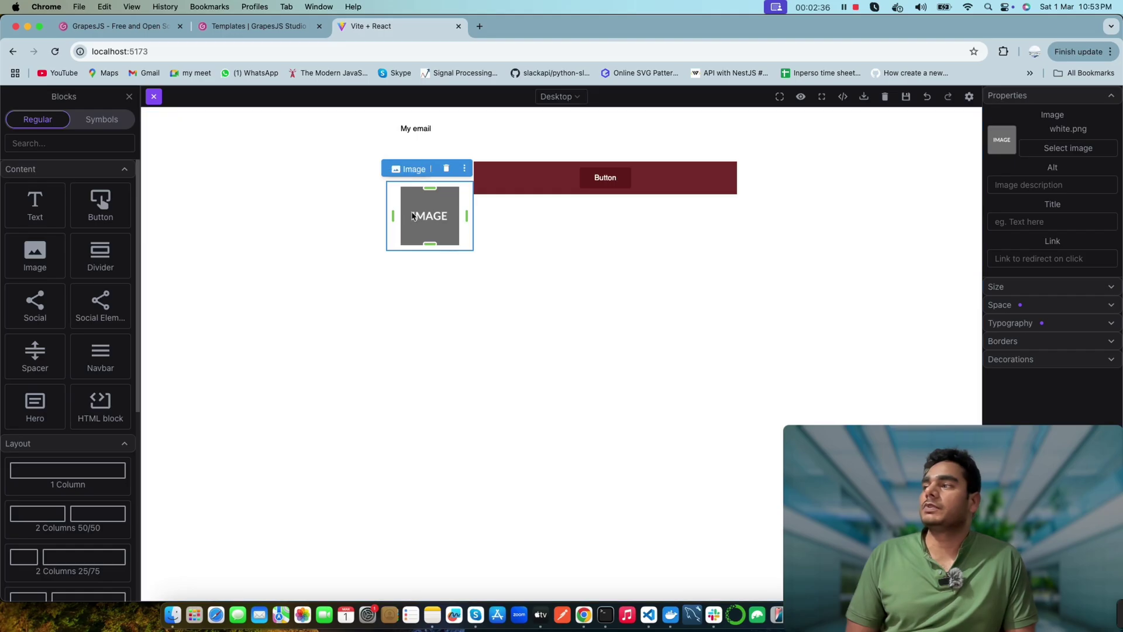
click(841, 130)
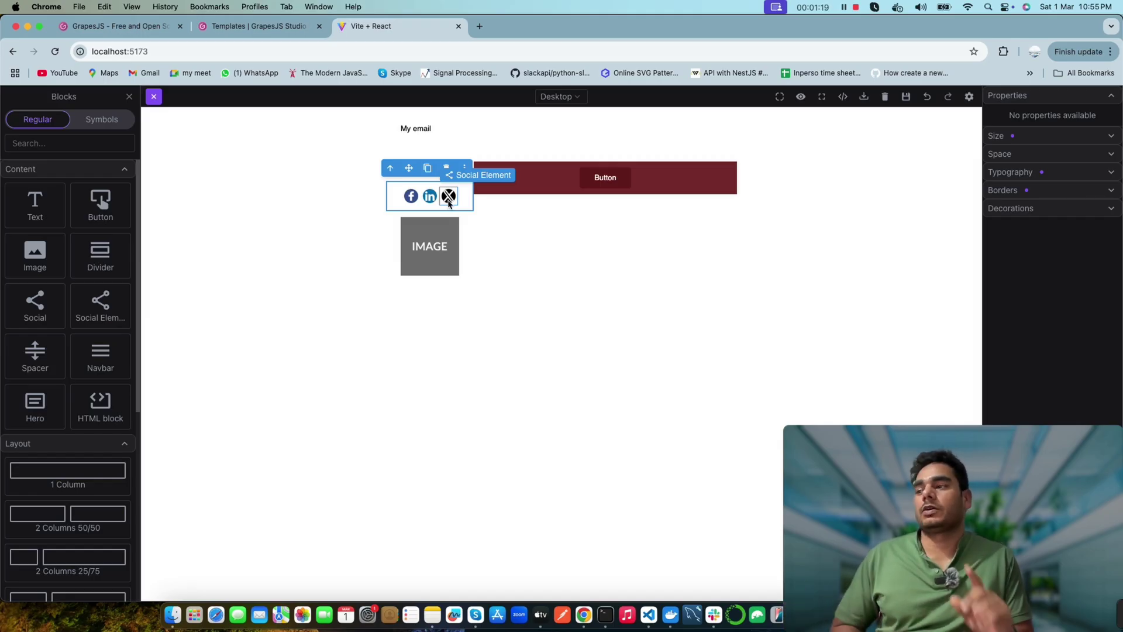
Step: Add a 2 Columns 50/50 layout block below the section containing the image and the button
scroll(22, 542, down, 5)
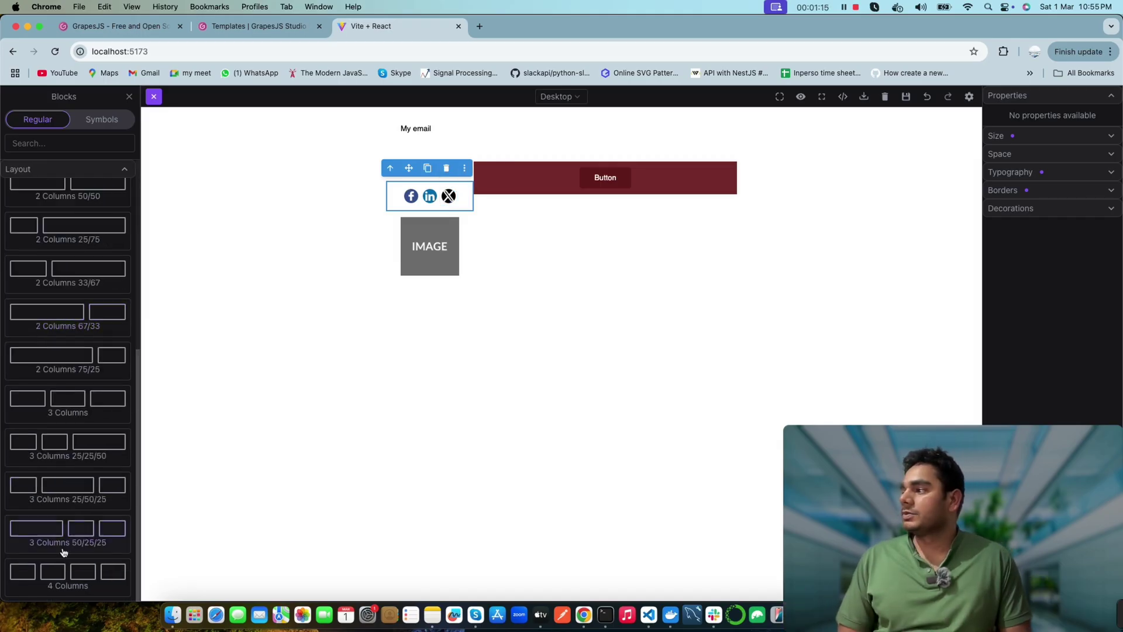
scroll(46, 455, up, 5)
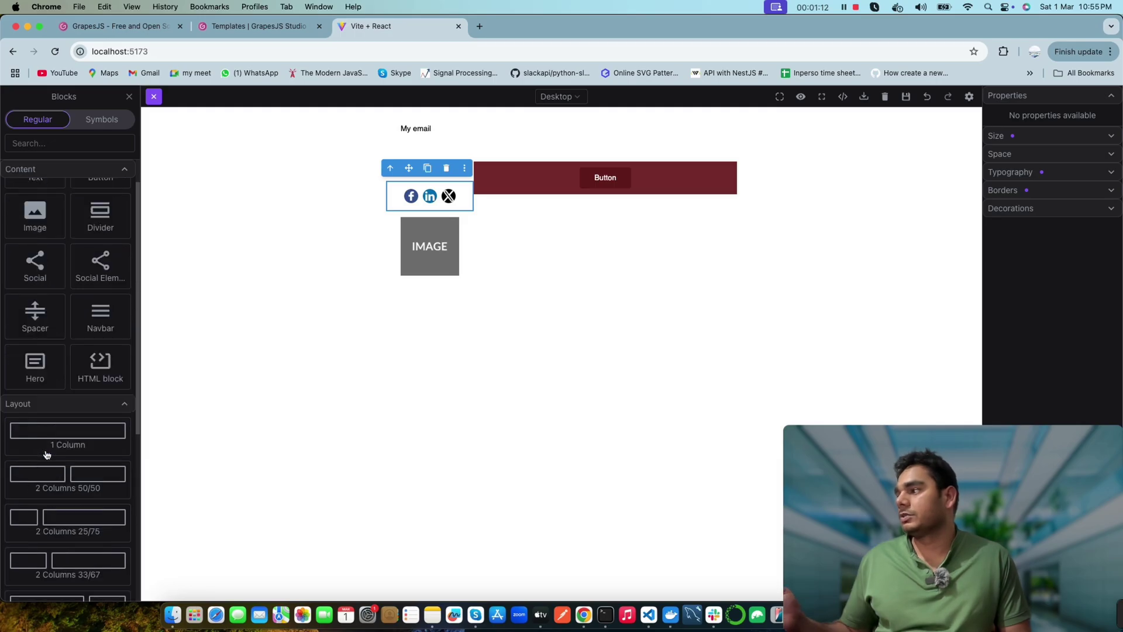
scroll(51, 443, down, 1)
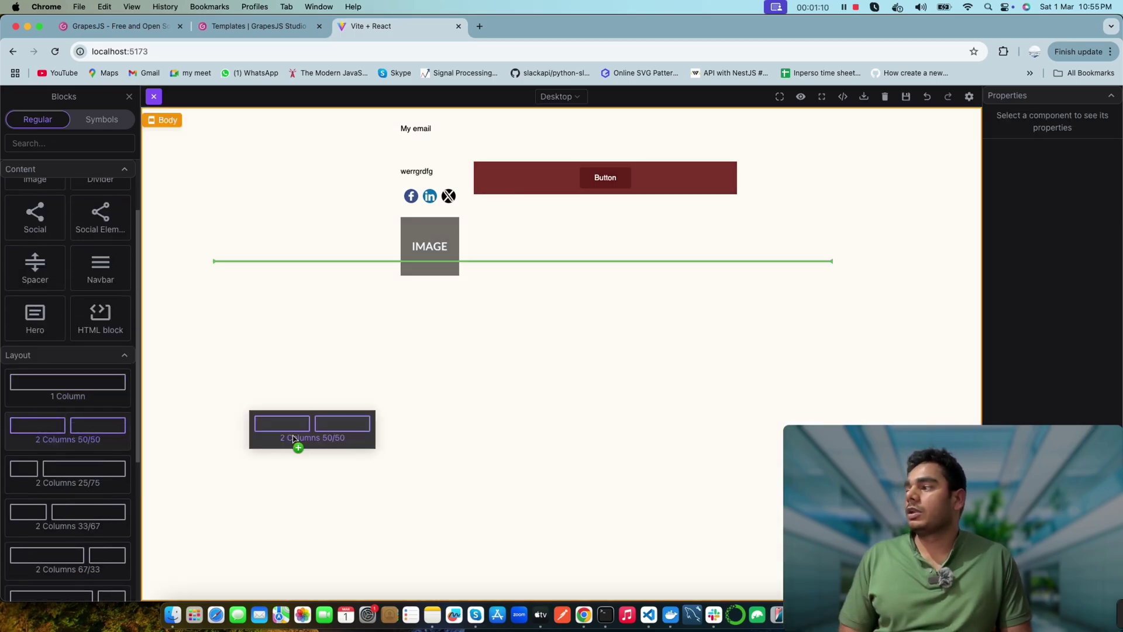
drag(296, 444, 546, 359)
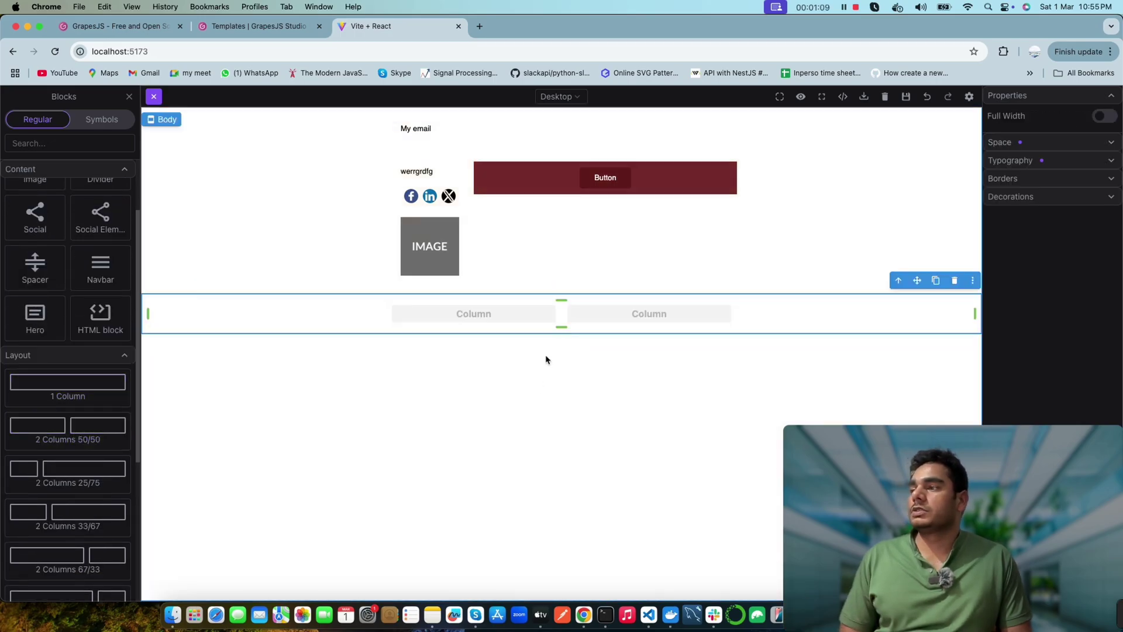
Step: Select the second column of the new two-column section and inspect its Size, Space and Borders properties
click(464, 319)
click(634, 313)
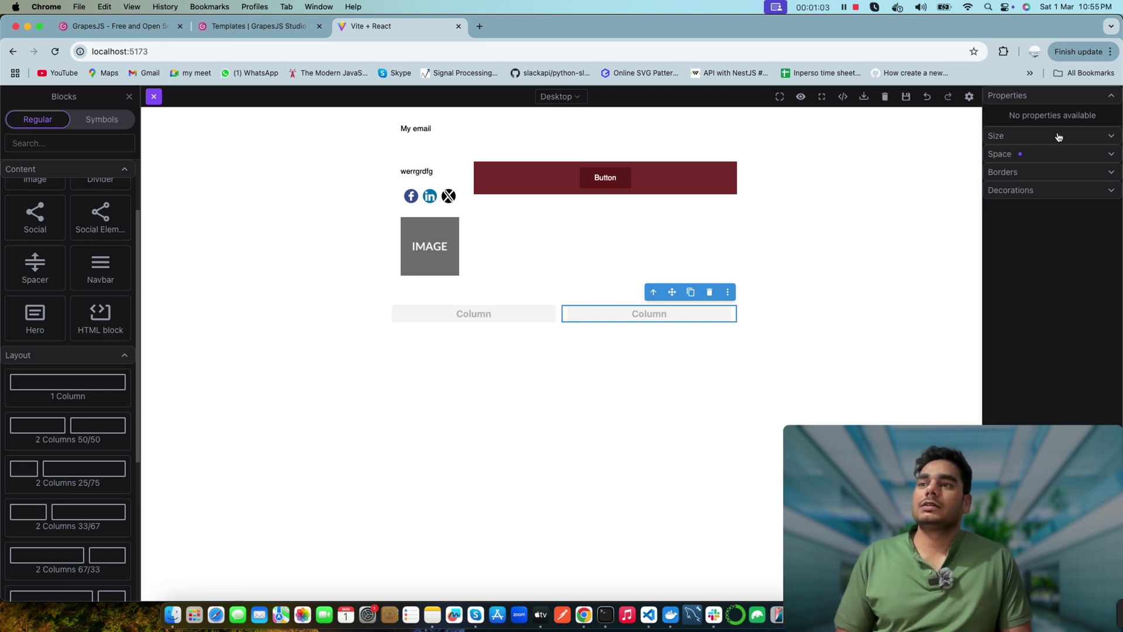
click(1059, 136)
click(1062, 199)
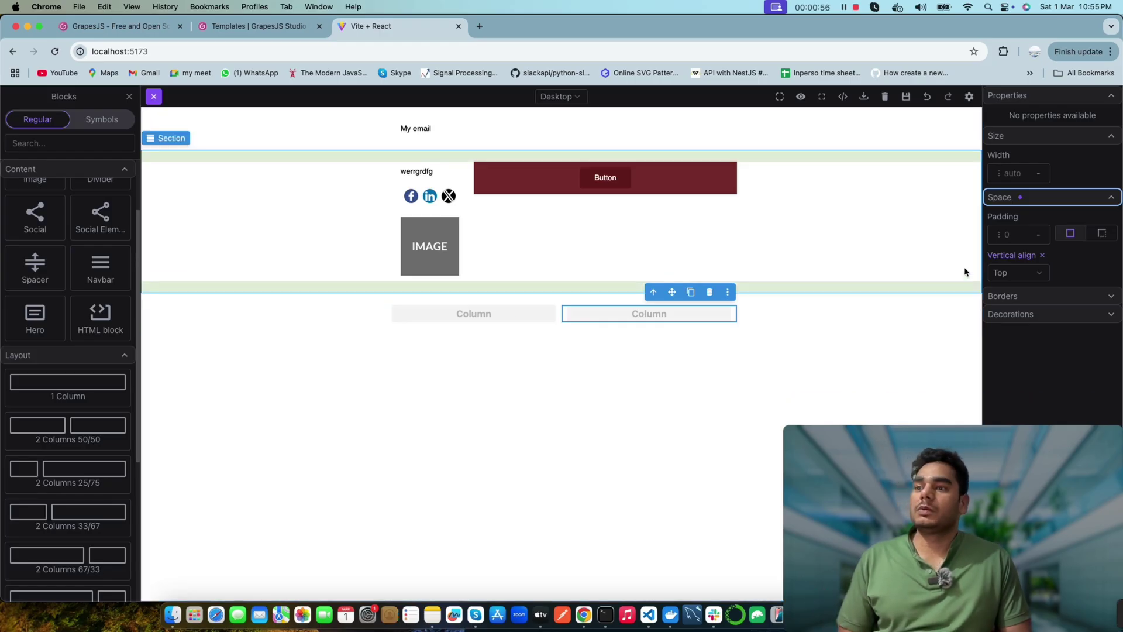
click(1079, 299)
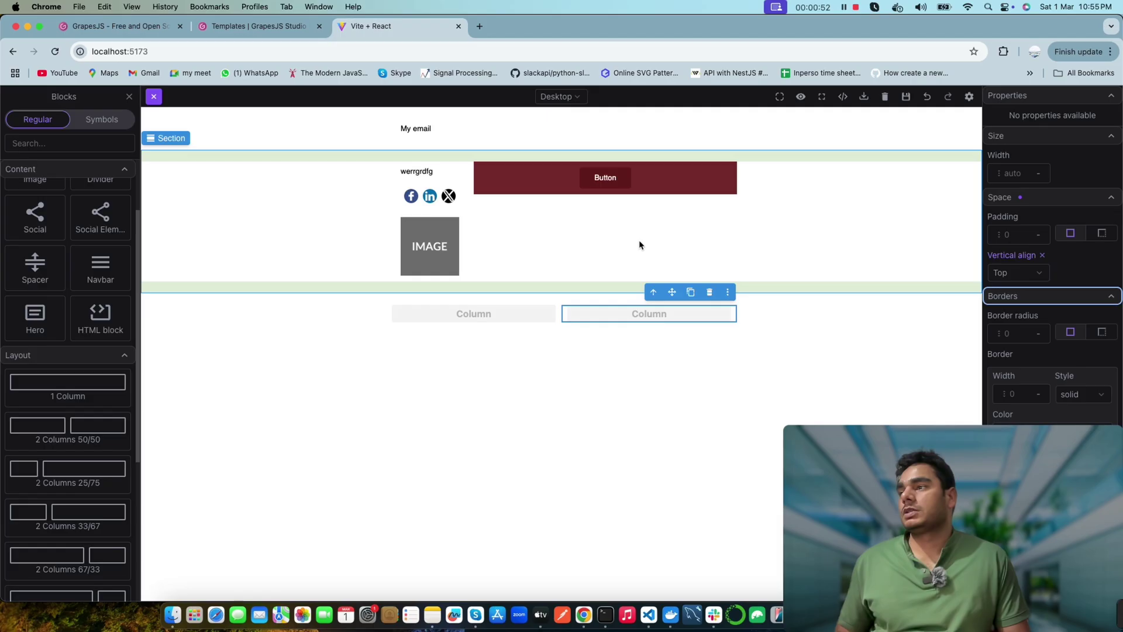
Step: Select the section containing the image, collapse its Borders and Space properties, and select the red Button to view its properties
click(658, 237)
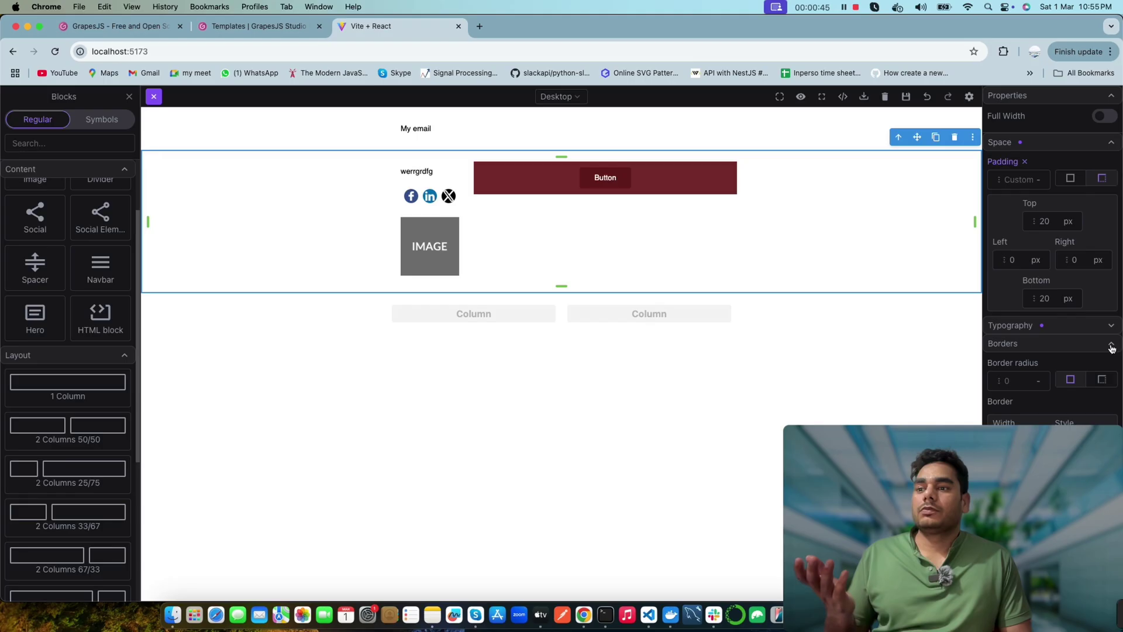
click(1111, 344)
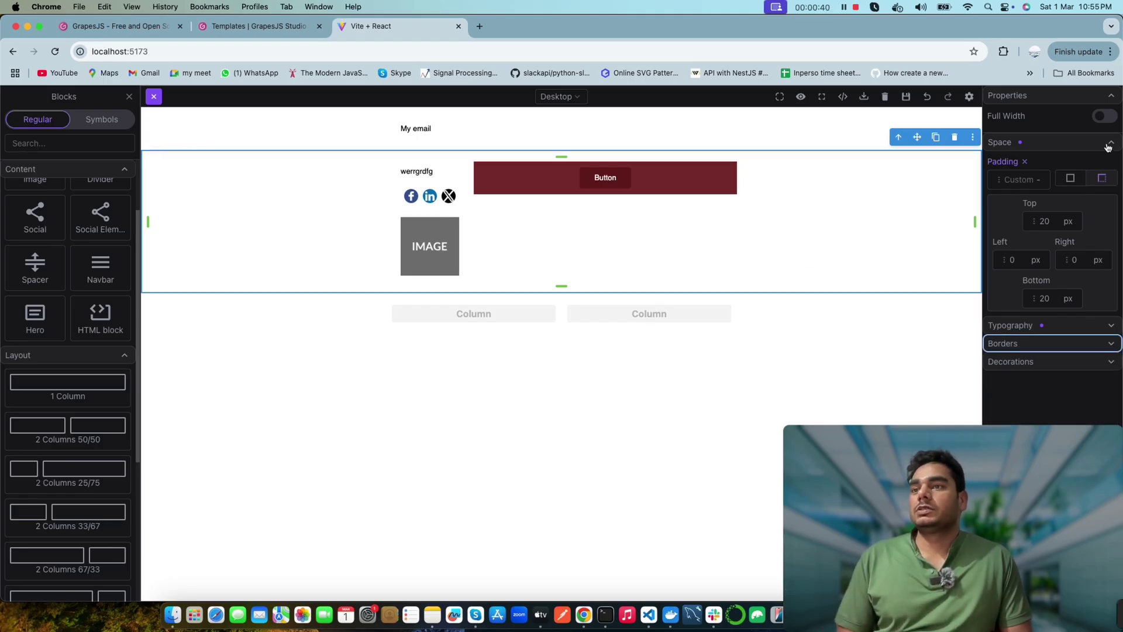
click(1111, 144)
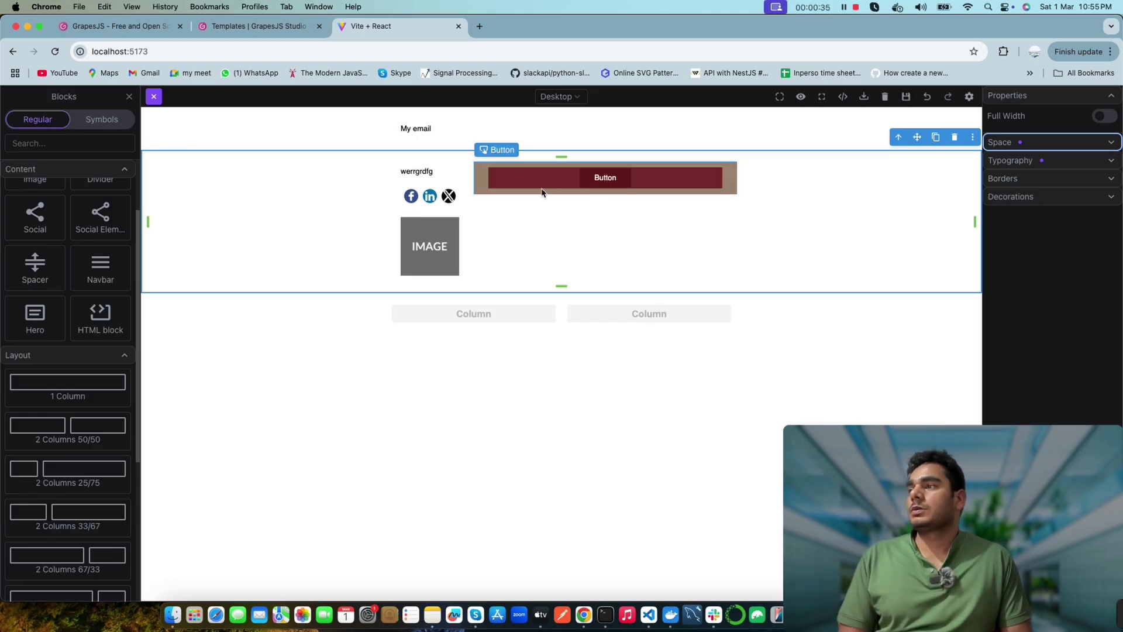
click(544, 186)
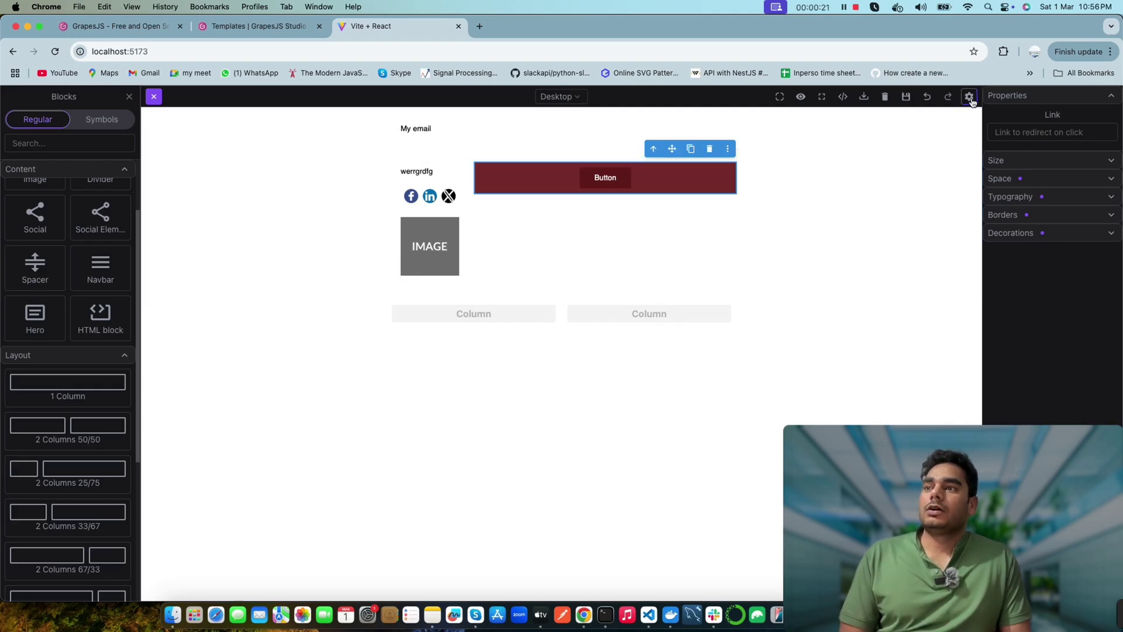
Step: Try the Dark and Light themes in the editor settings and set the theme back to Auto
click(970, 97)
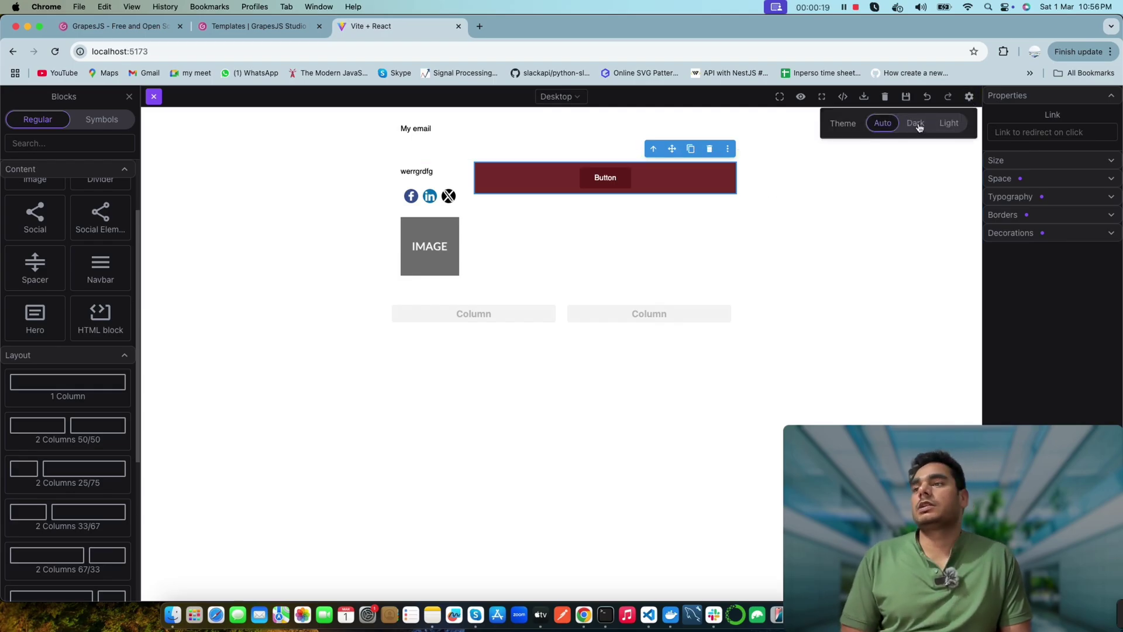
click(917, 124)
click(949, 124)
click(914, 122)
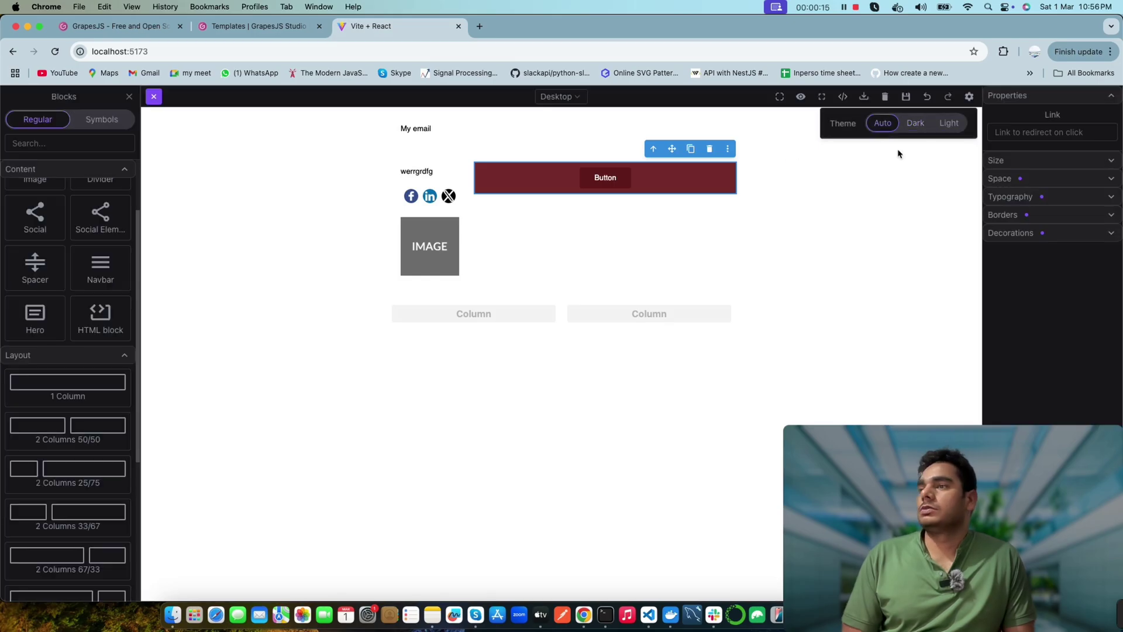
click(877, 125)
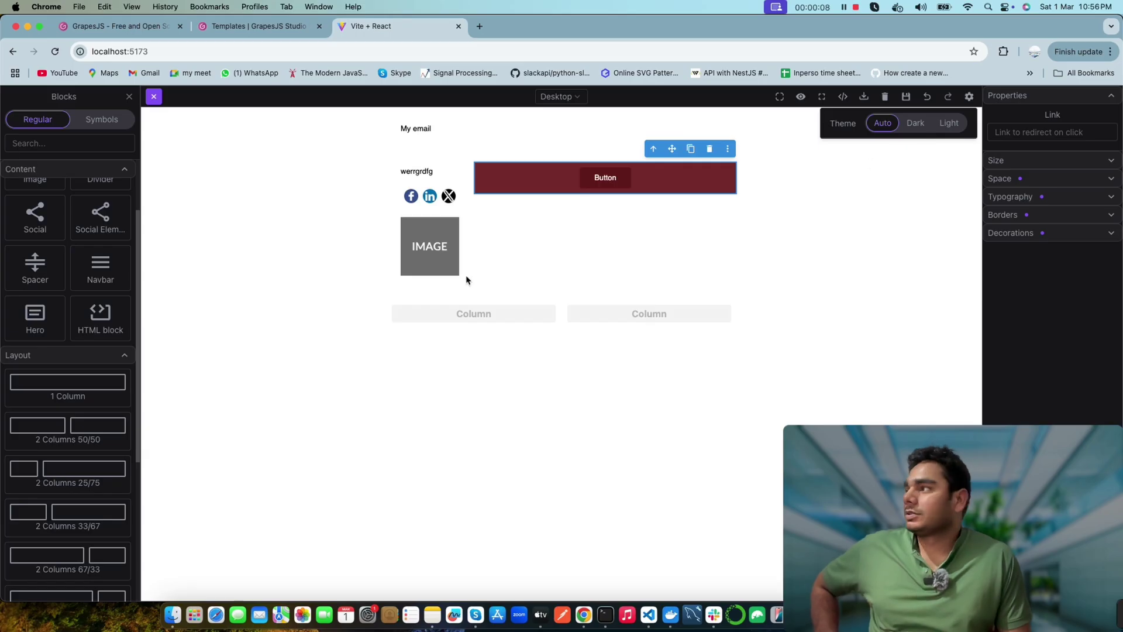
Step: In index.jsx in Visual Studio Code, comment out StudioEditor's style prop, restore it, and return to the app in Chrome
click(654, 625)
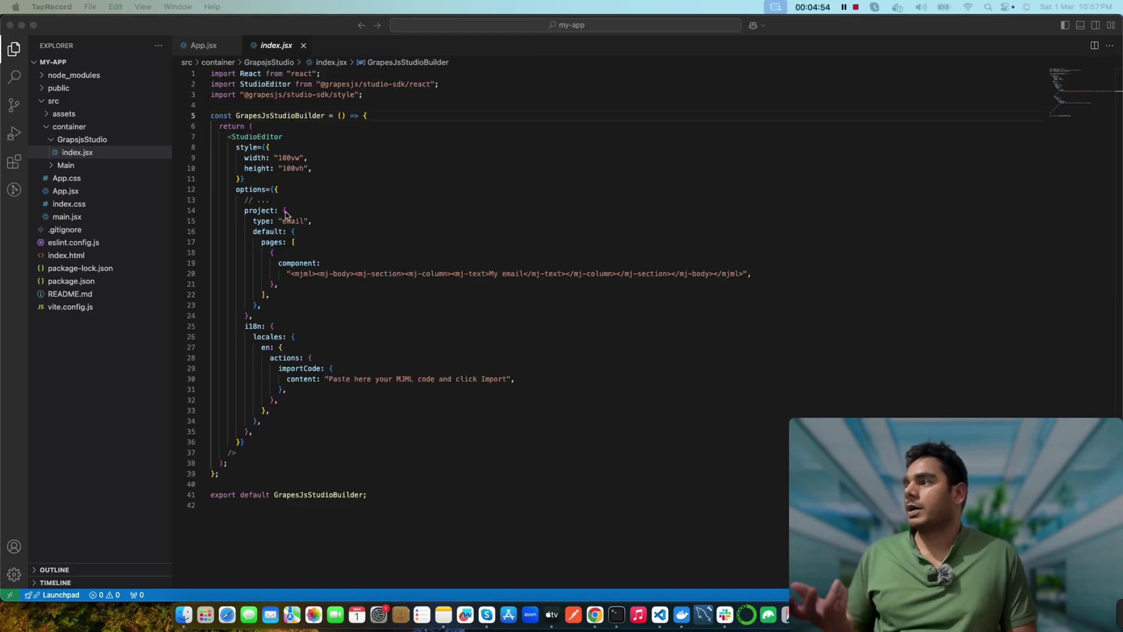
drag(245, 180, 204, 150)
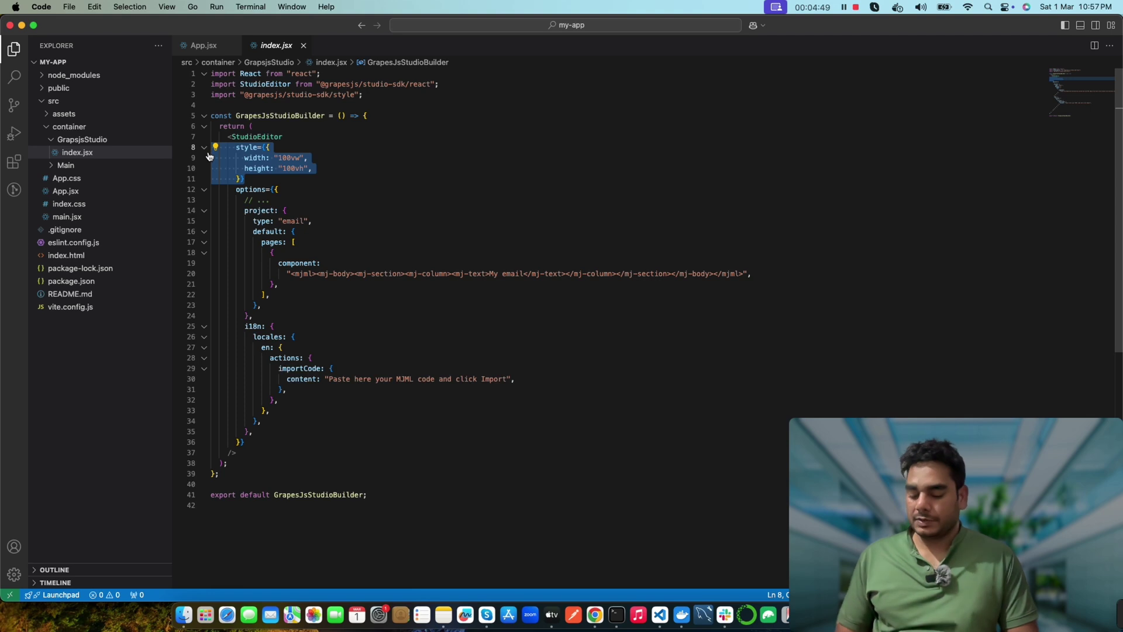
key(super+slash)
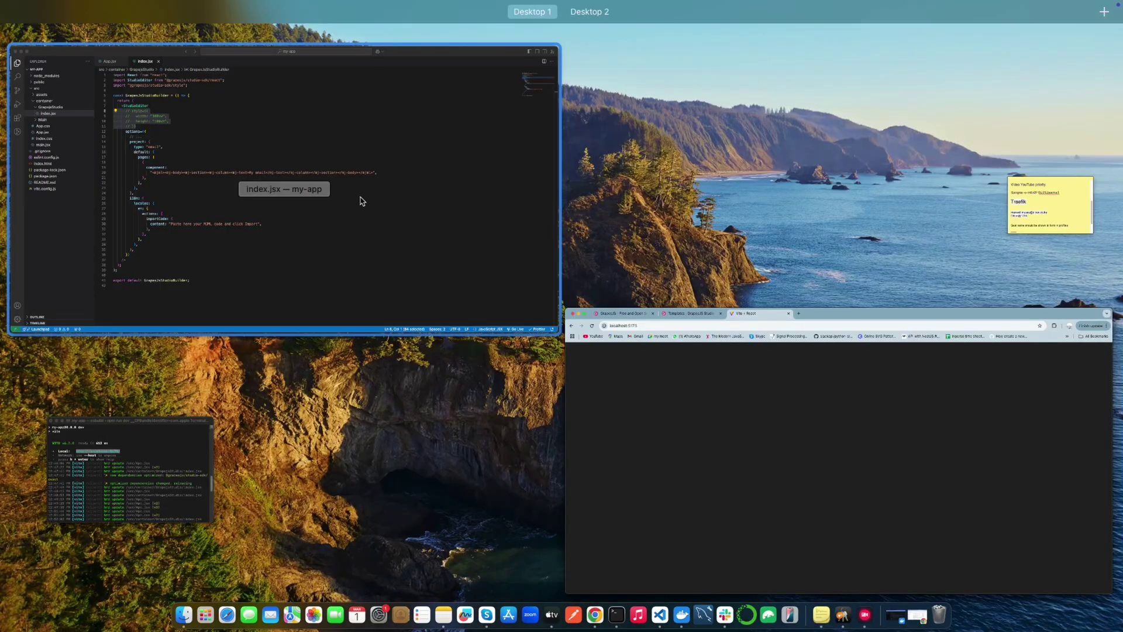
key(super+slash)
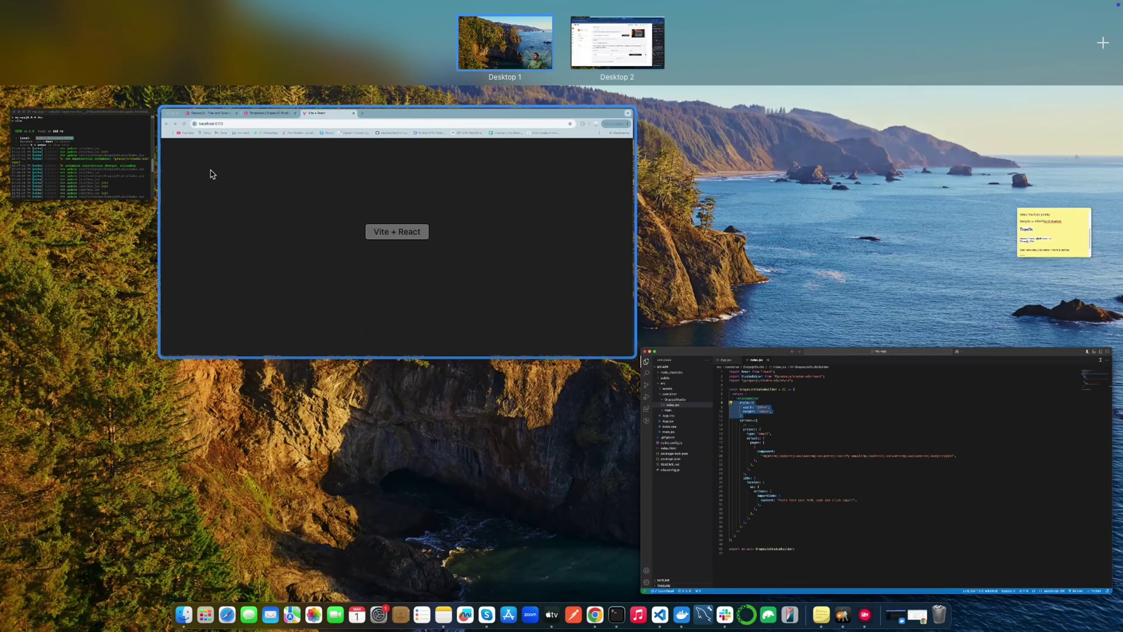
click(211, 173)
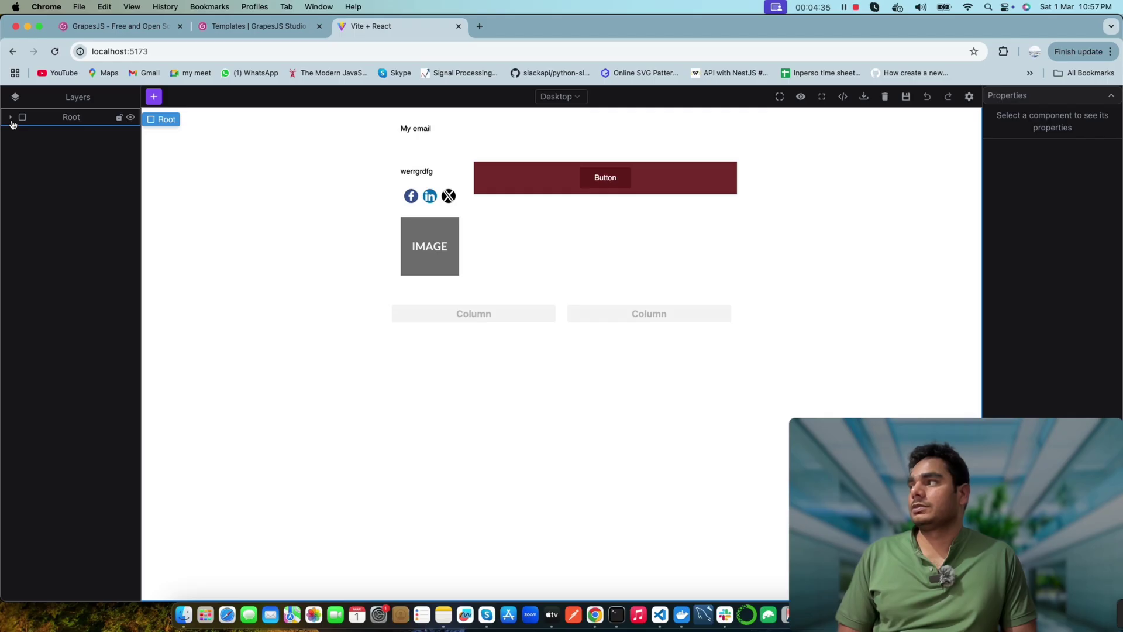
Step: Expand the Root and Body layers to view the sections and check the available blocks
click(11, 118)
click(16, 135)
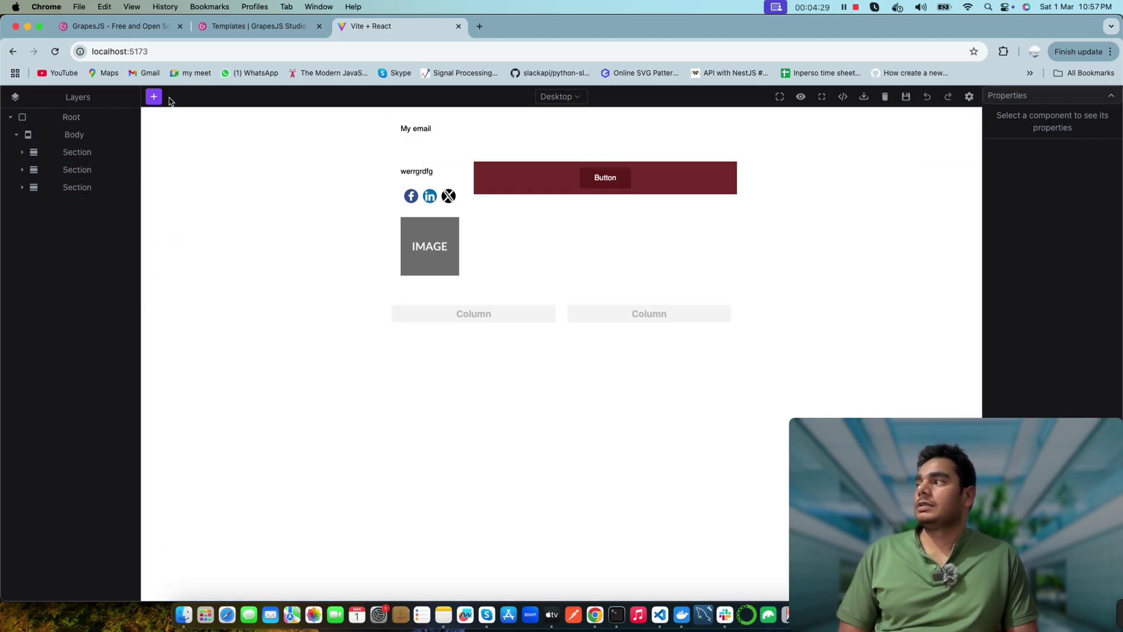
click(153, 97)
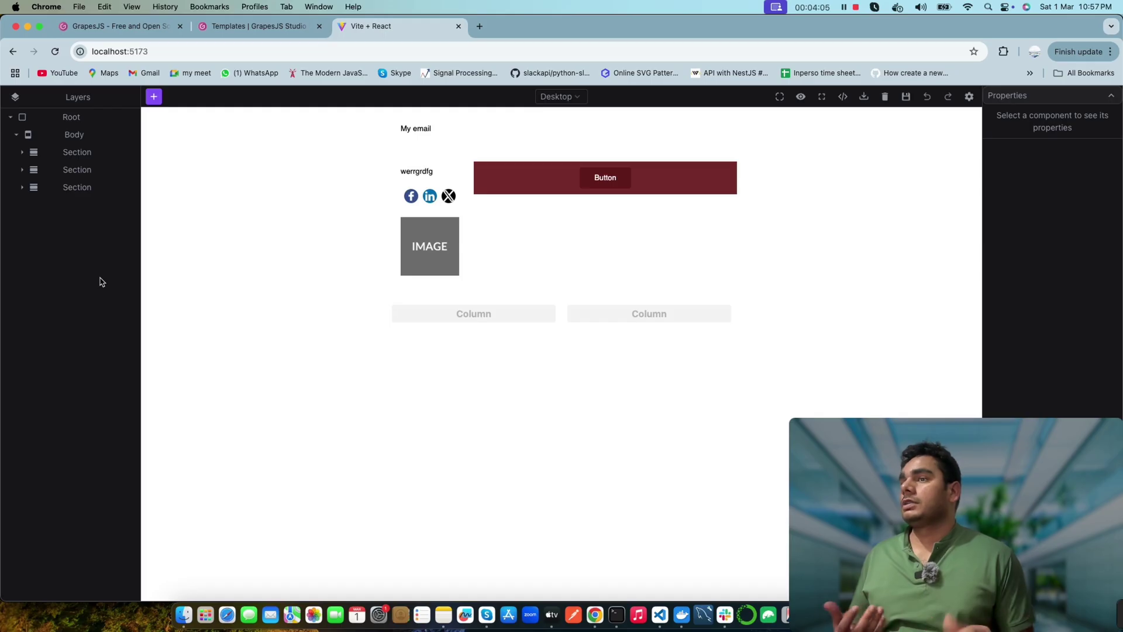
Step: View the context menu of the section with the button, and open the developer tools Console for the page
right_click(873, 190)
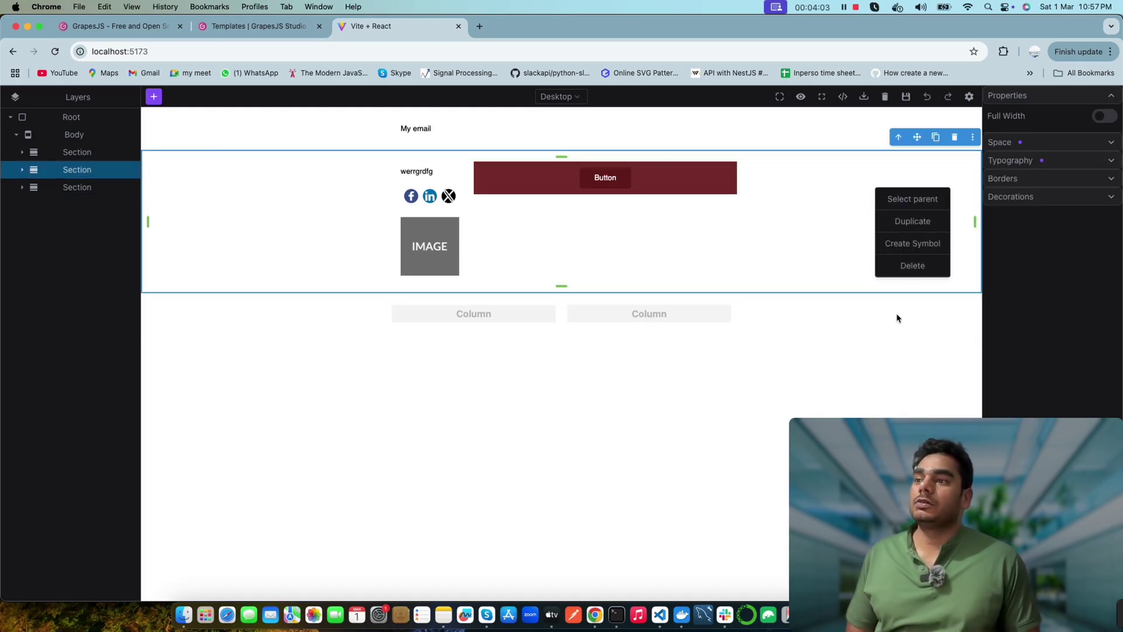
right_click(825, 243)
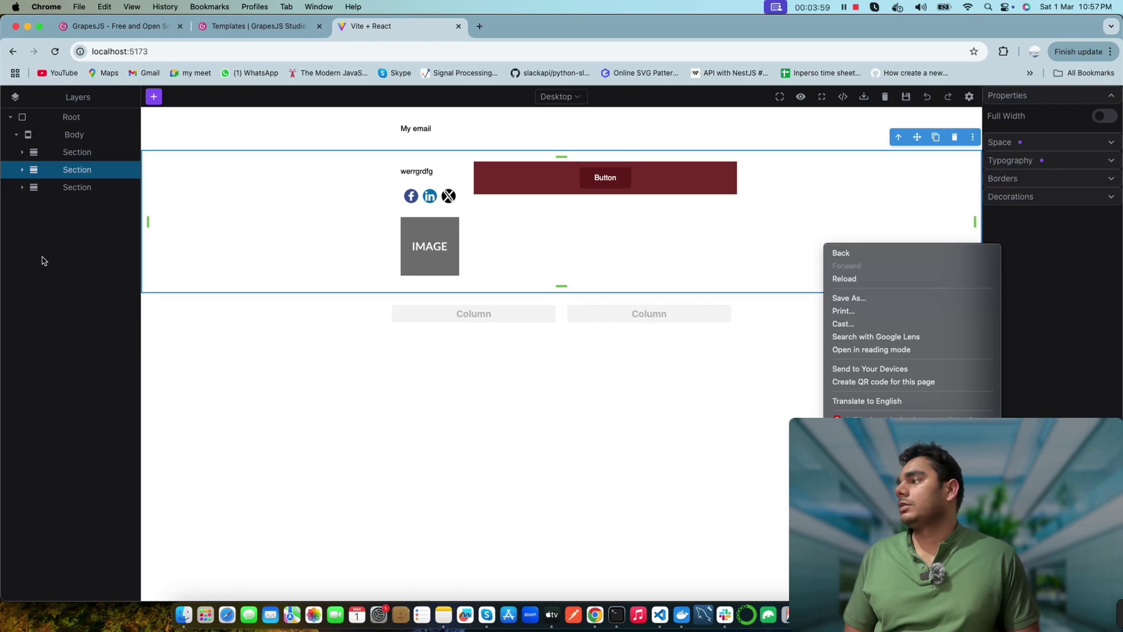
right_click(43, 261)
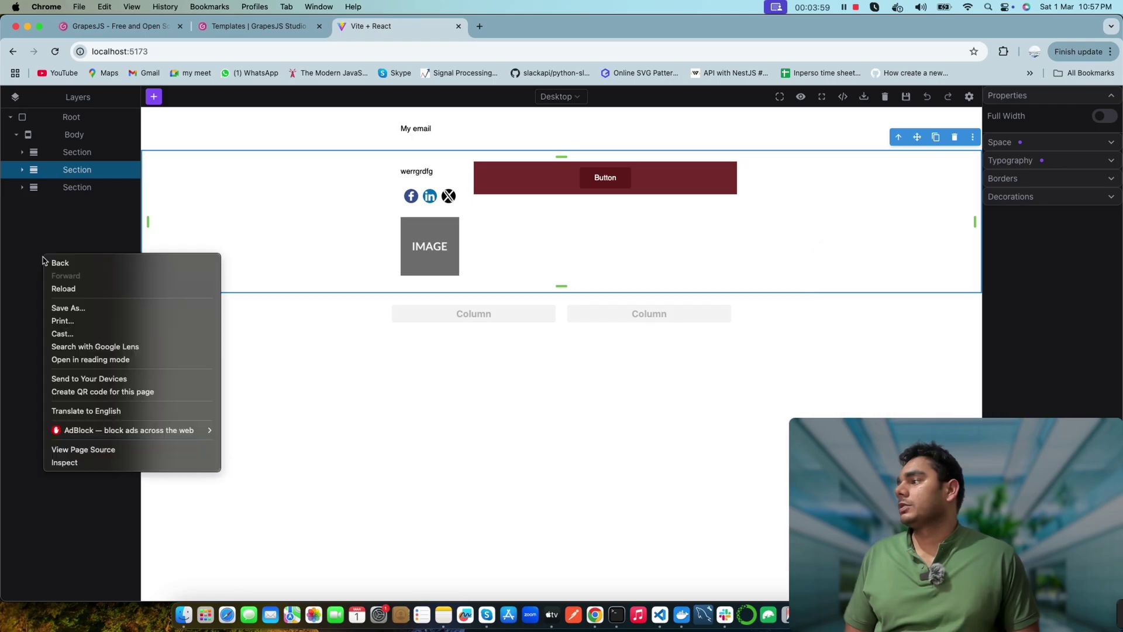
click(82, 465)
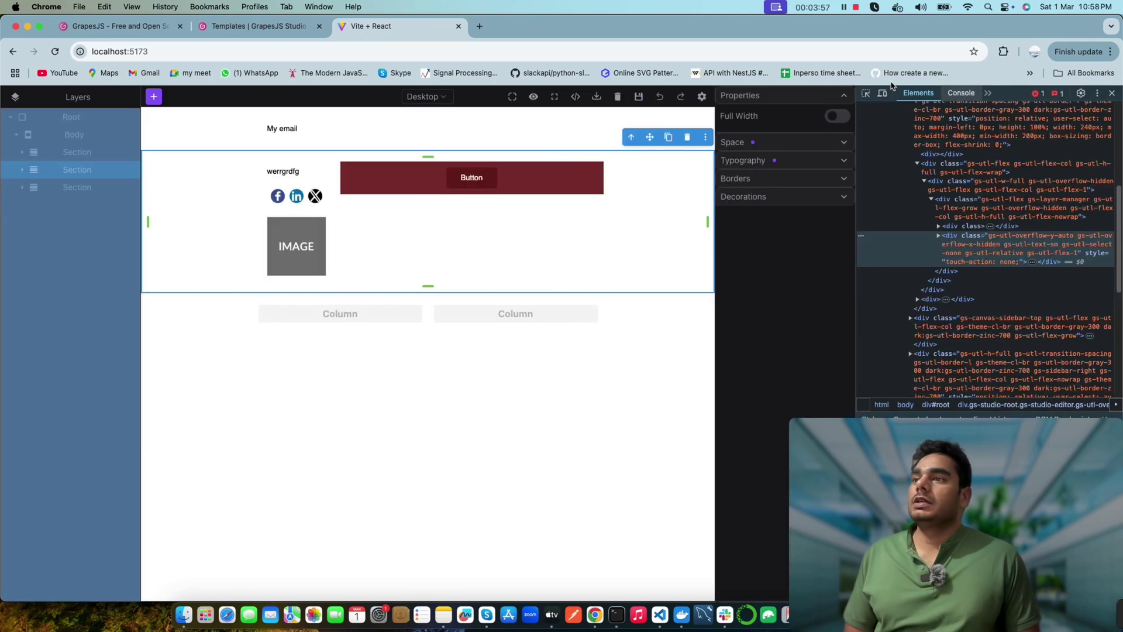
click(961, 92)
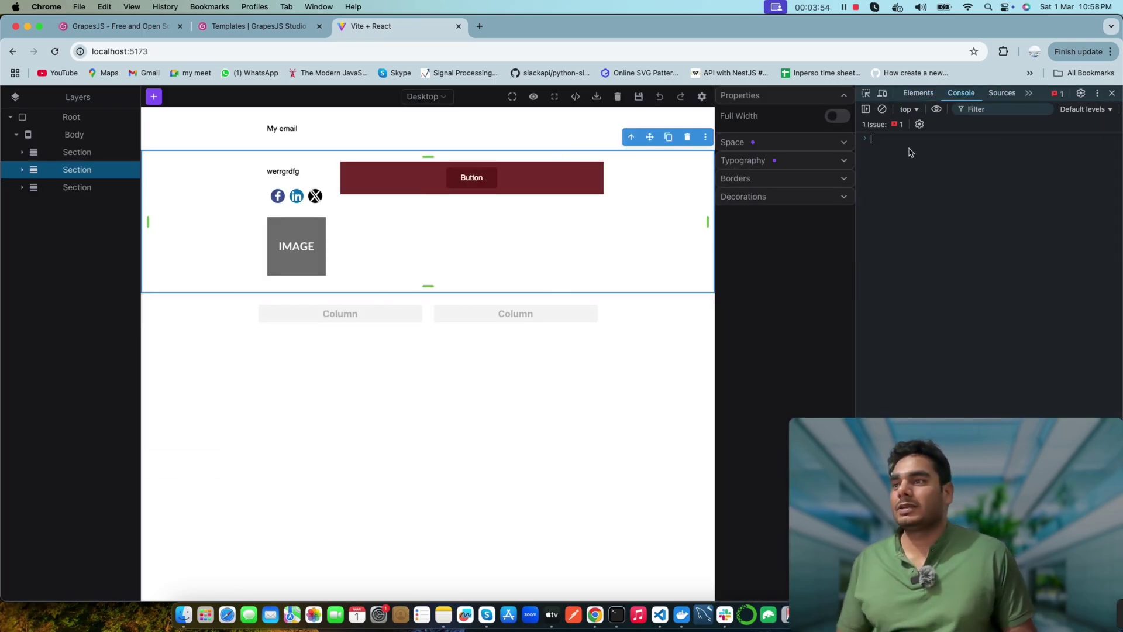
text(edito)
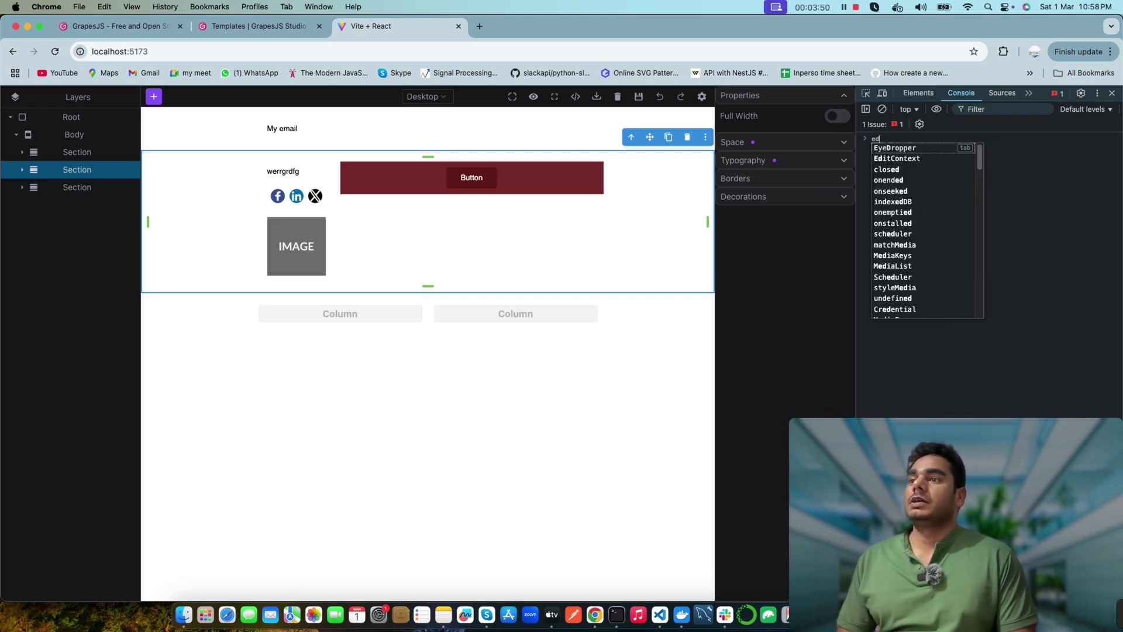
key(BackSpace)
key(BackSpace)
key(BackSpace)
key(BackSpace)
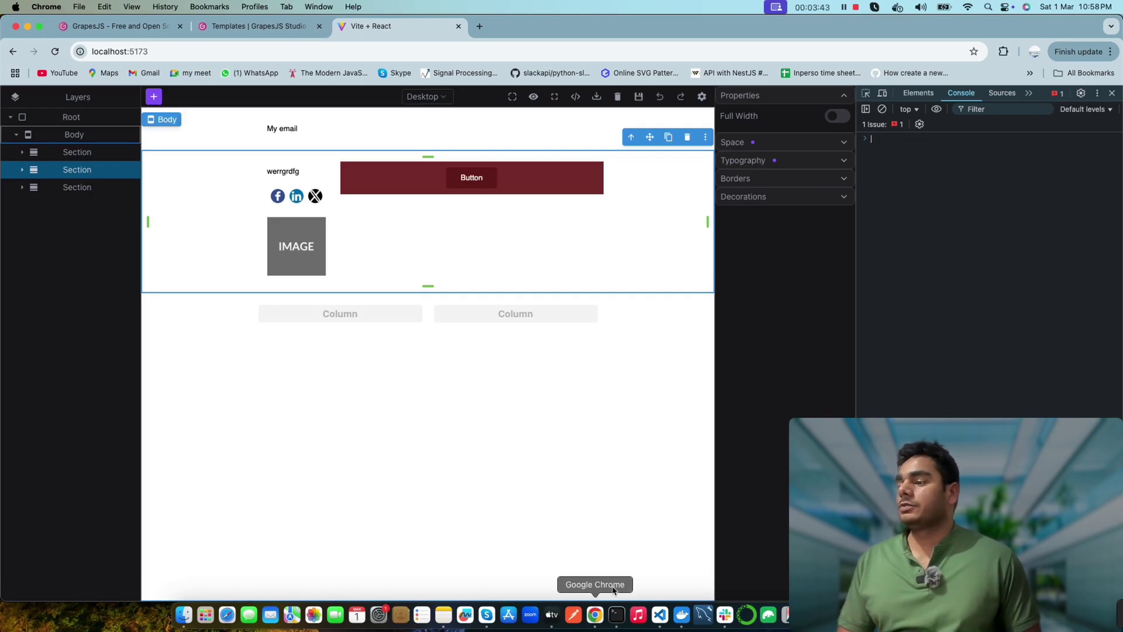
Step: Launch the online demo editor from the grapesjs.com home page and open the developer tools Console on it
click(659, 614)
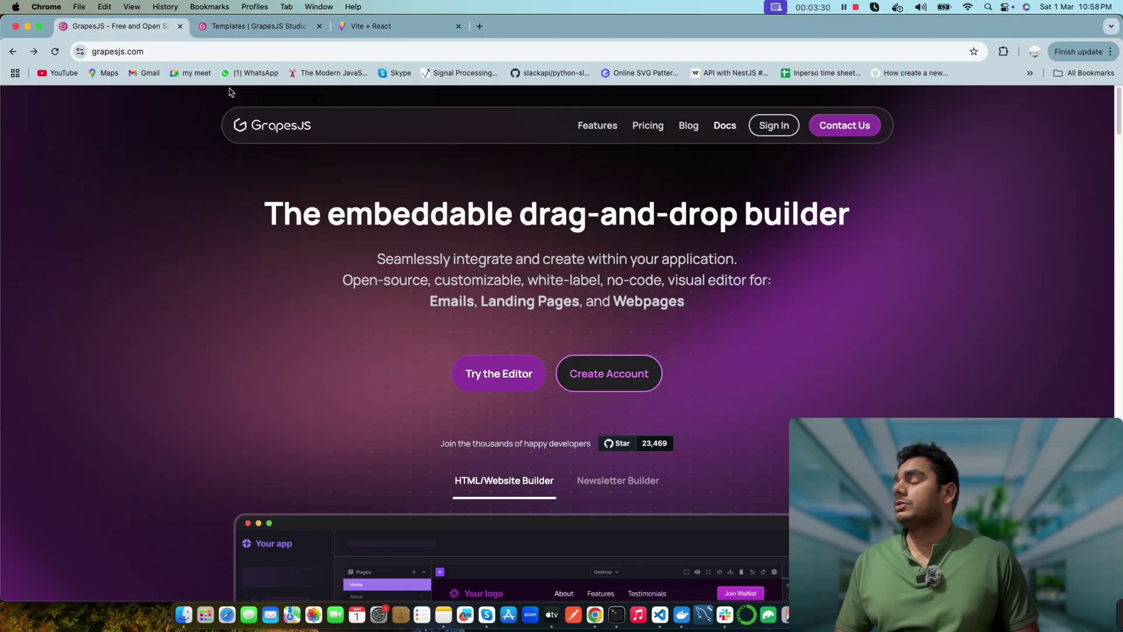
click(499, 373)
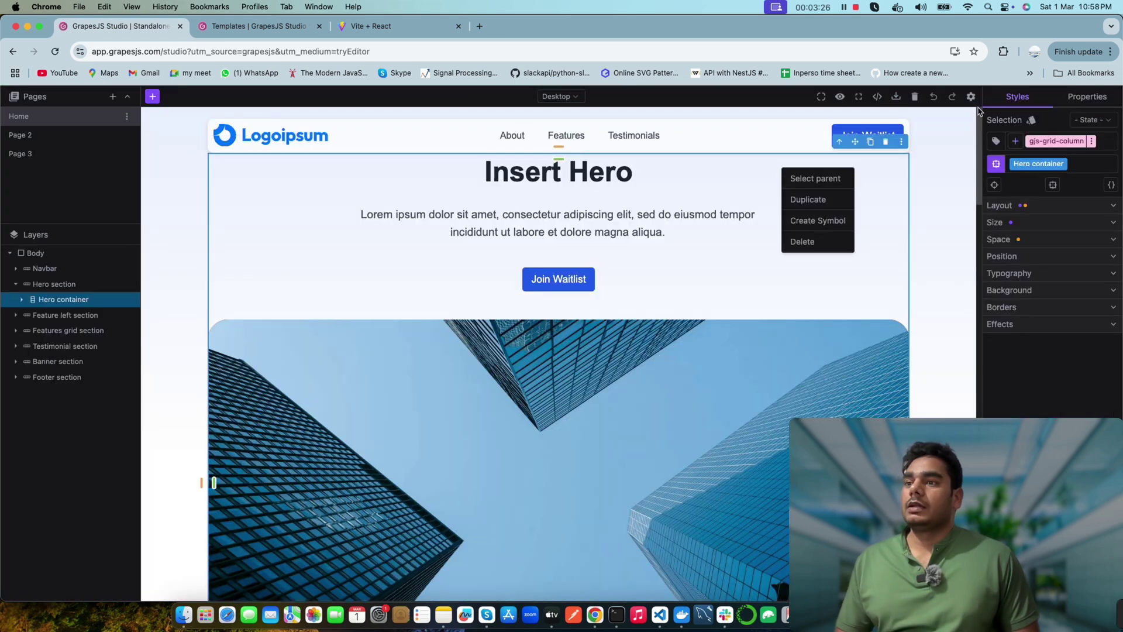
right_click(1001, 122)
click(843, 327)
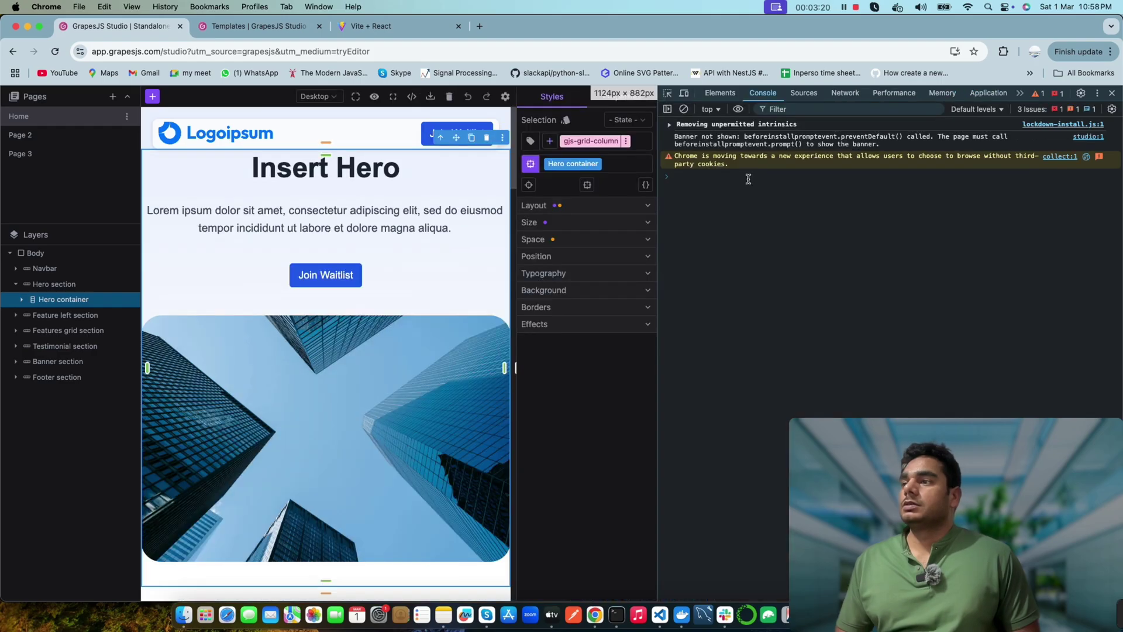
Step: Evaluate the editor object in the console and expand it to view its properties and managers
text(editor)
key(Return)
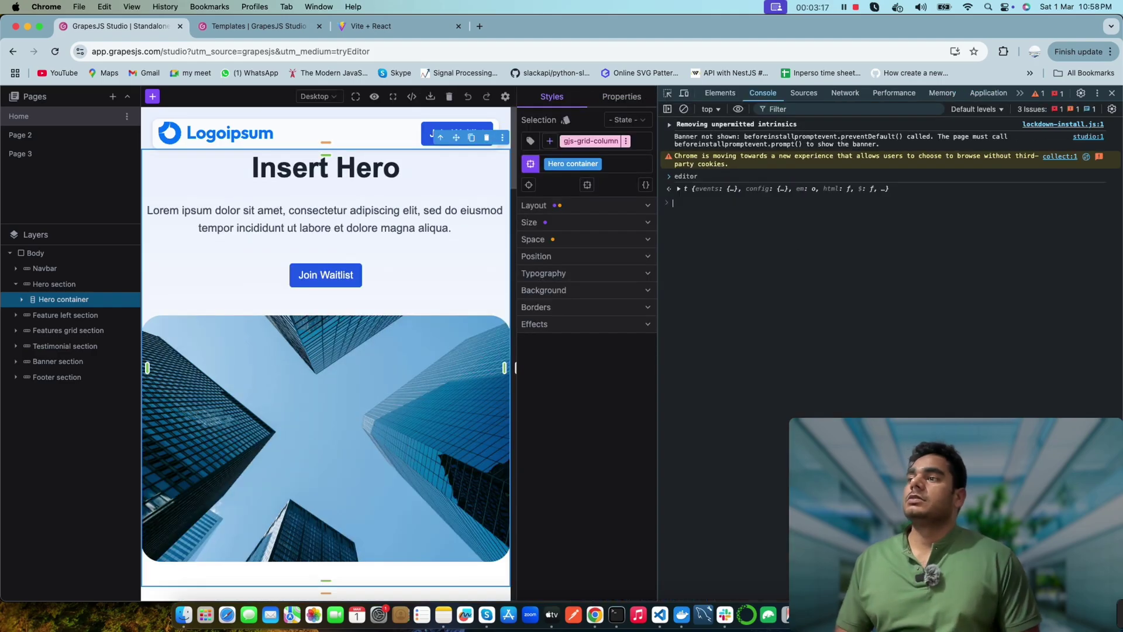
click(678, 189)
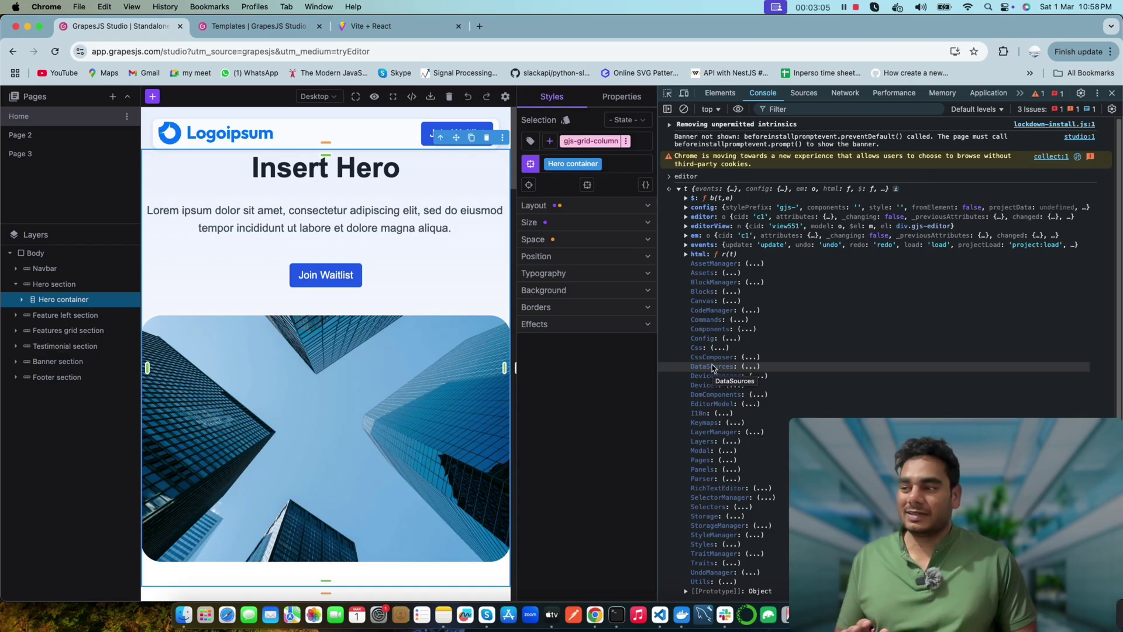
scroll(713, 375, down, 1)
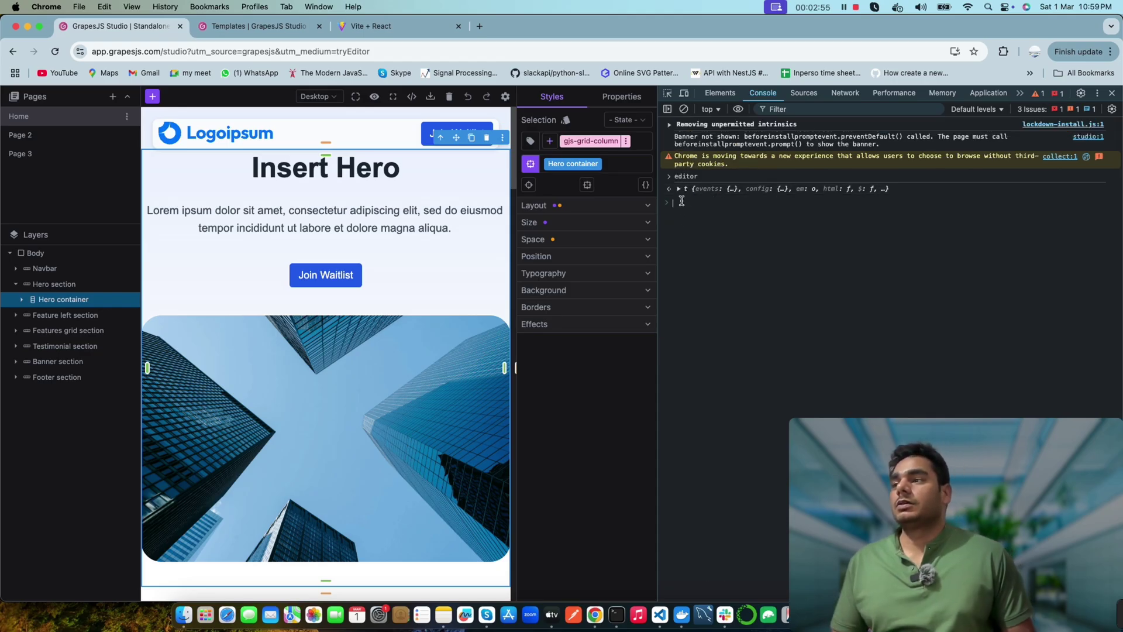
Step: Output the page's HTML with editor.getHtml() and its CSS with editor.getCss() in the console
text(editor.getH)
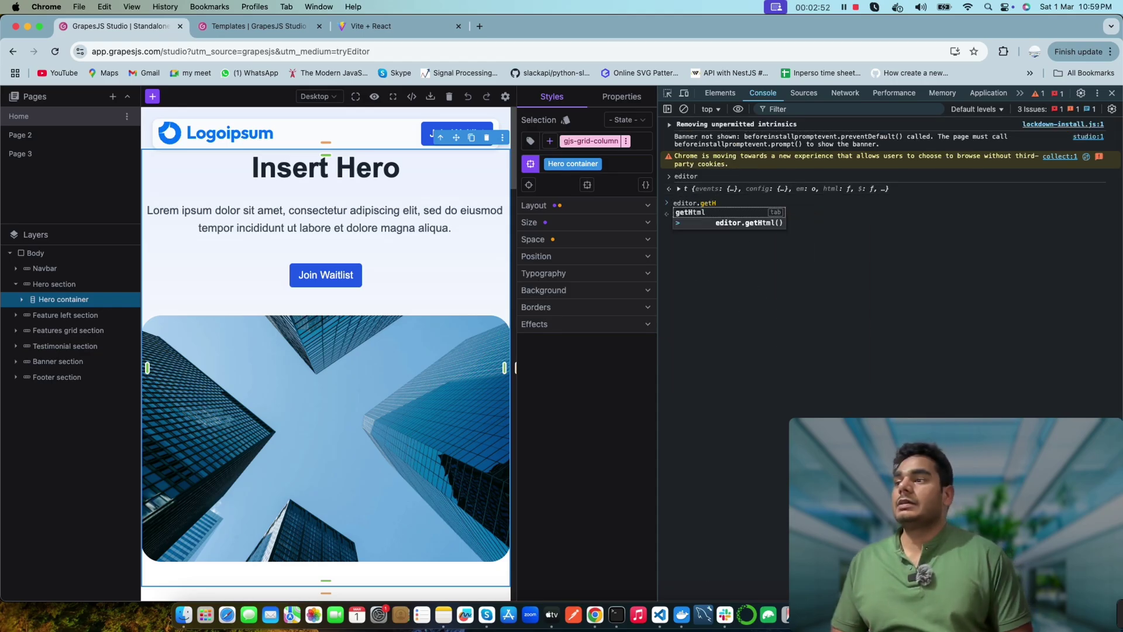
key(Tab)
text(())
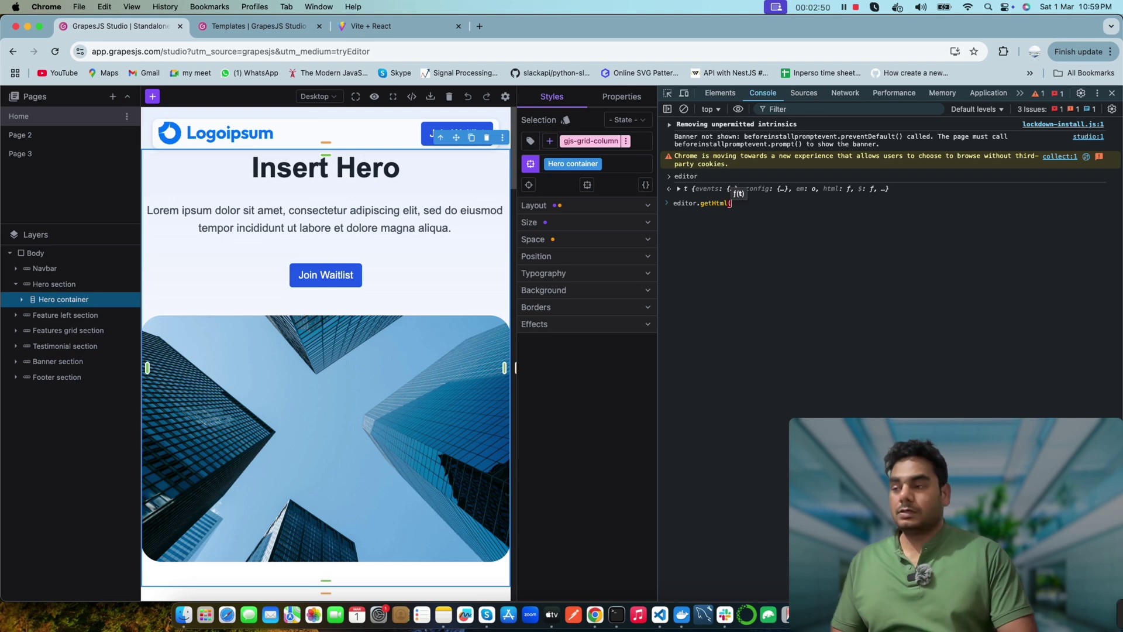
key(Return)
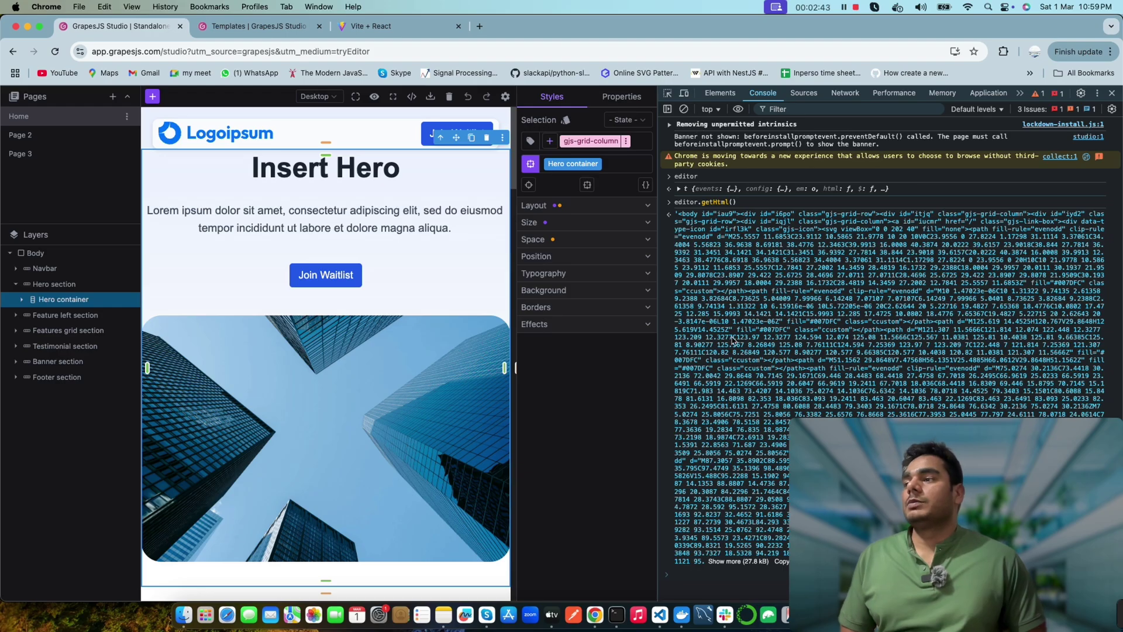
text(editor.)
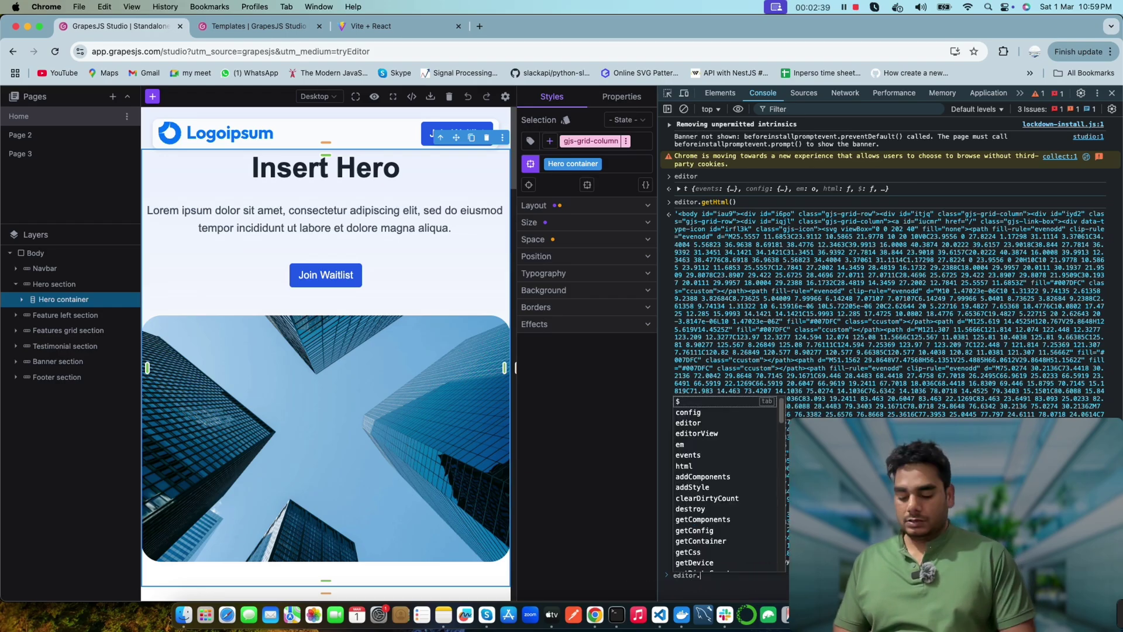
text(getCss())
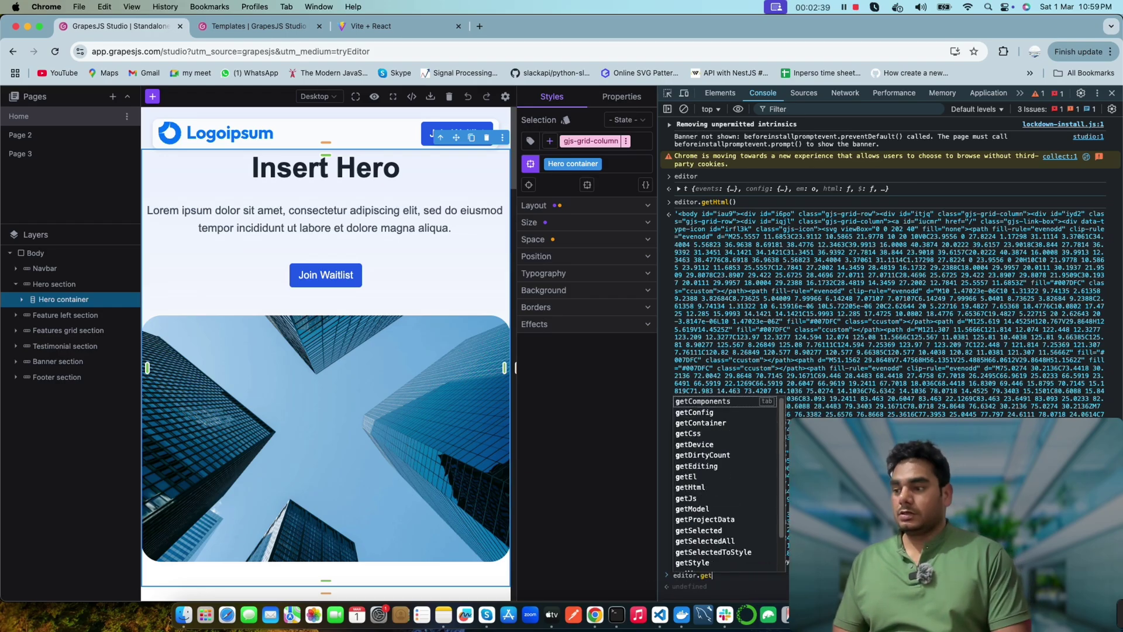
key(Return)
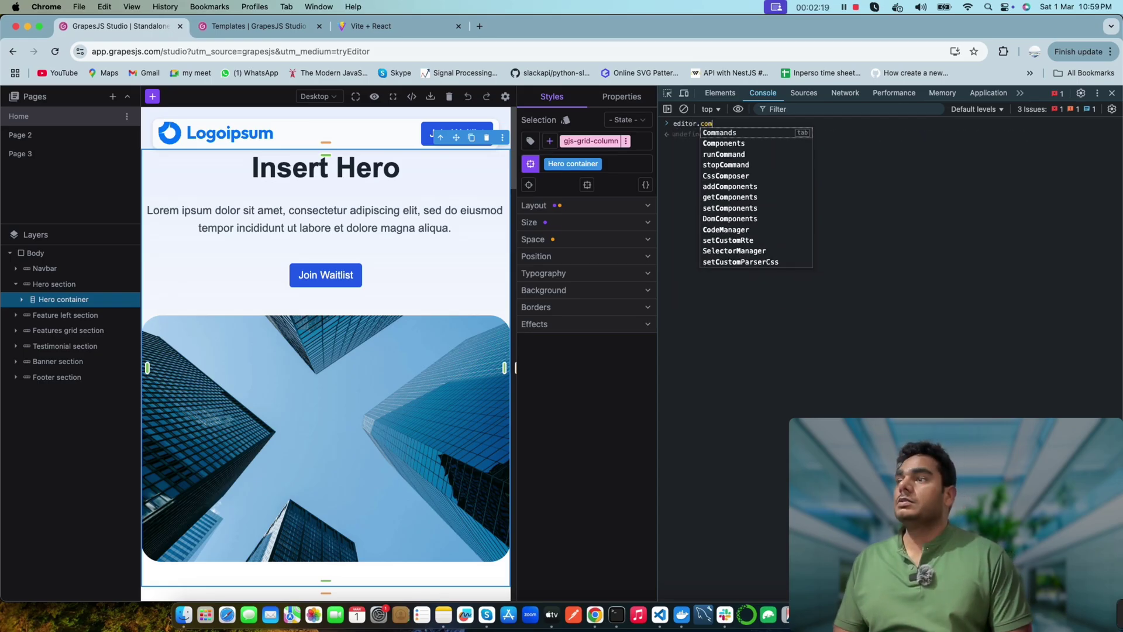
Step: Evaluate editor.Commands in the console and expand the returned object to view its contents
key(Return)
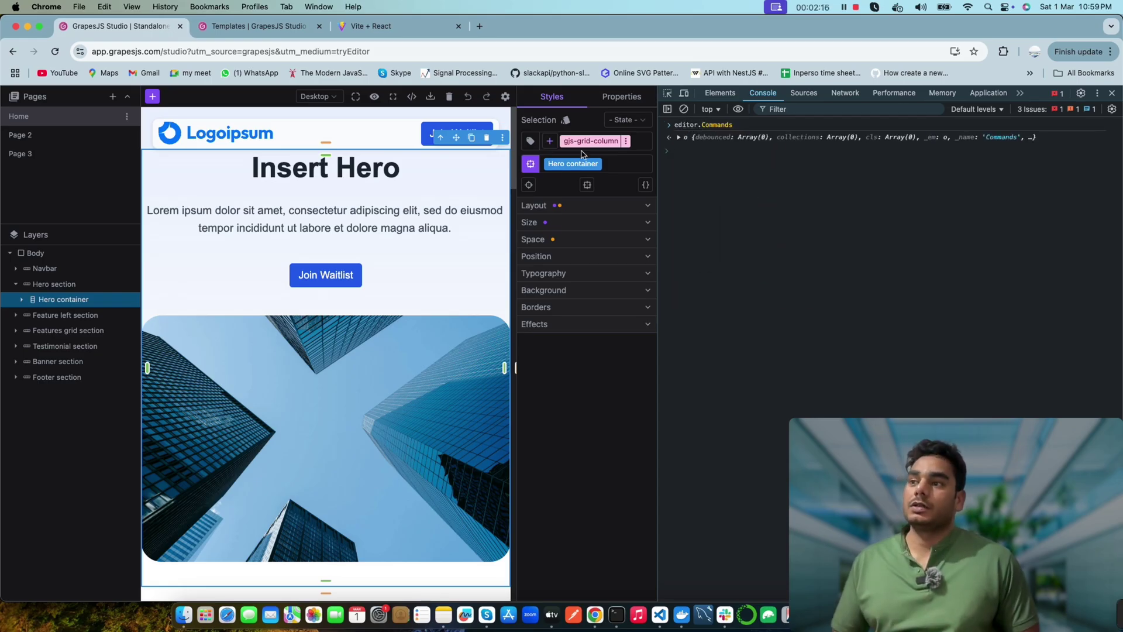
click(679, 137)
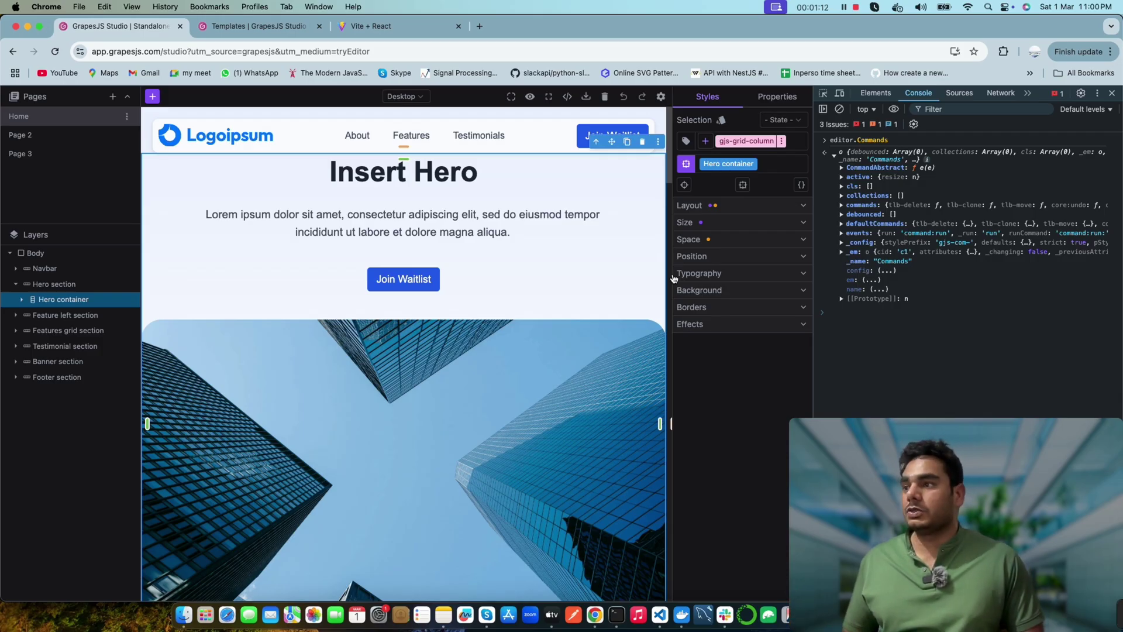
Step: View the StudioEditor code in index.jsx in Visual Studio Code, and return to the demo editor in Chrome
click(660, 614)
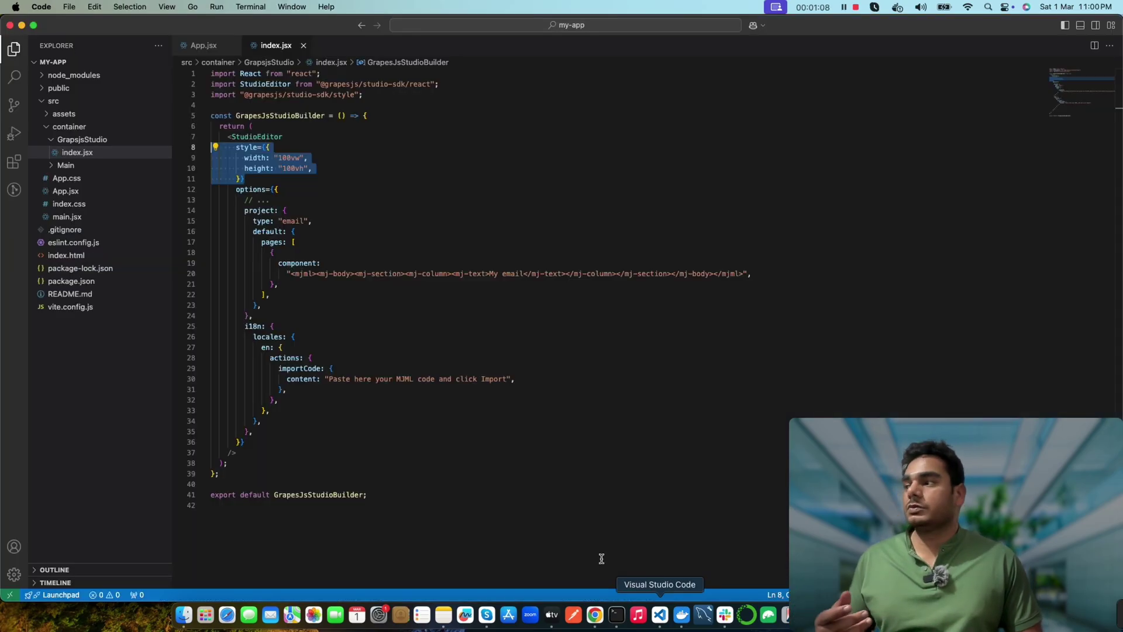
click(595, 615)
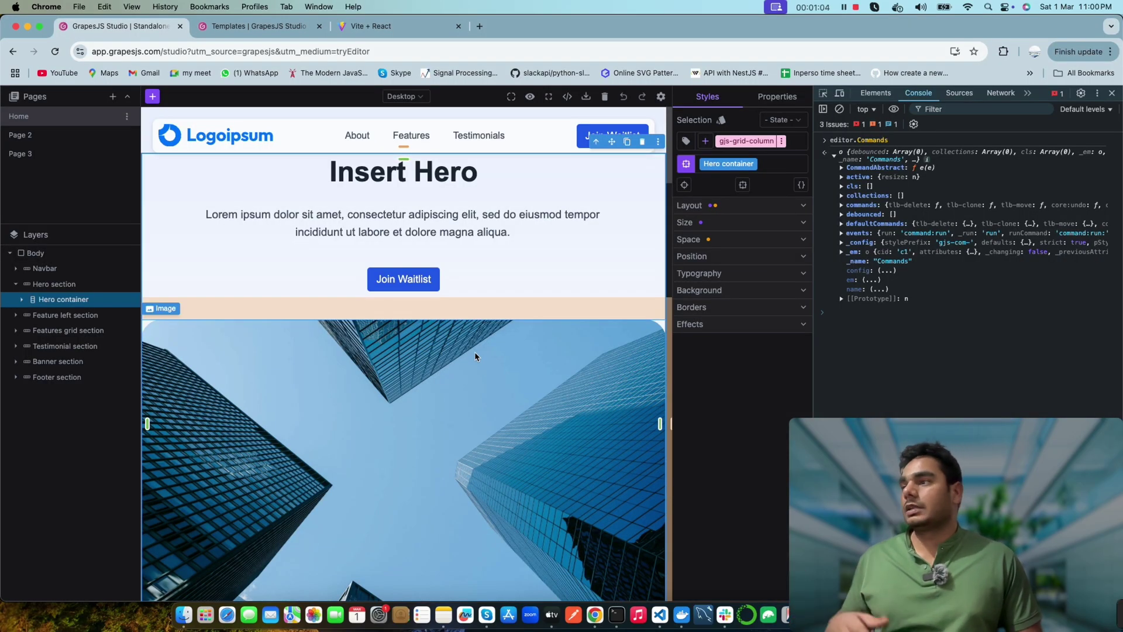